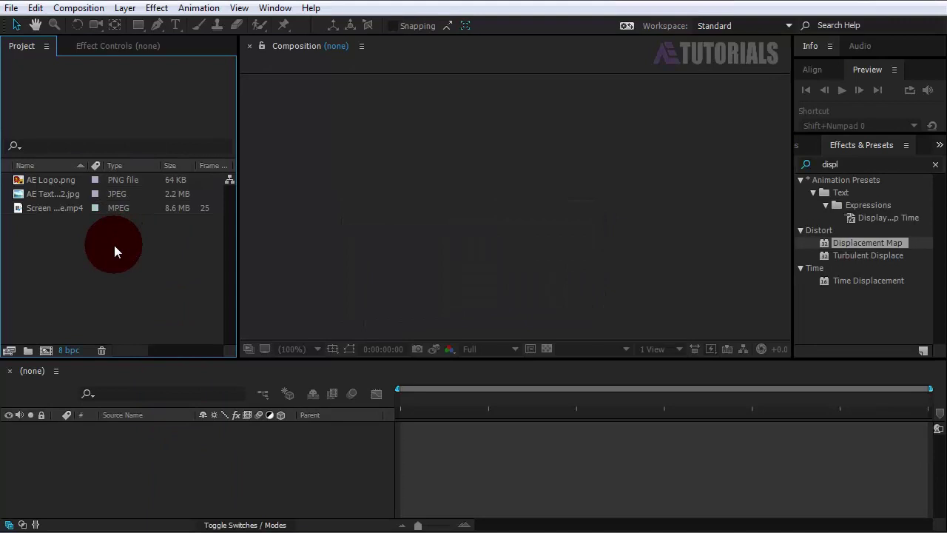
- Create a new composition named Glitch
click(47, 350)
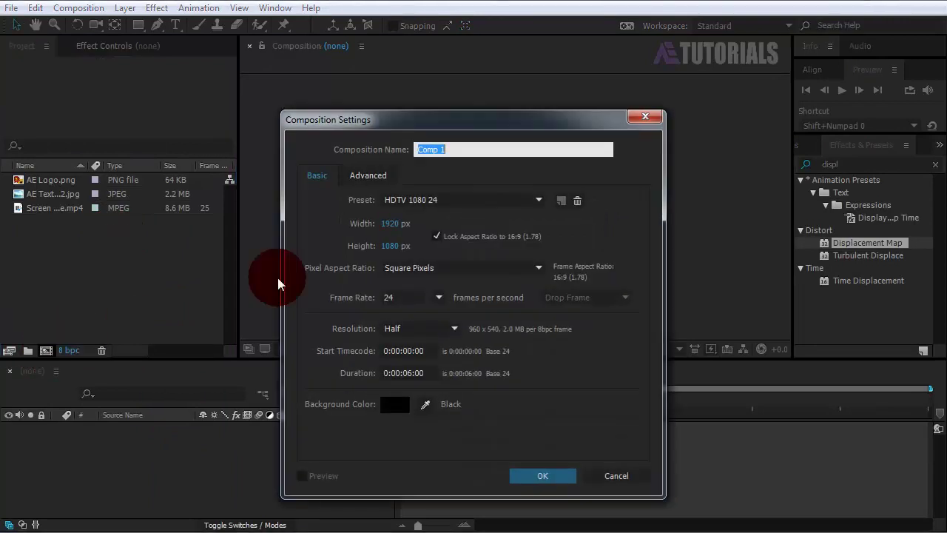
text(Glitch)
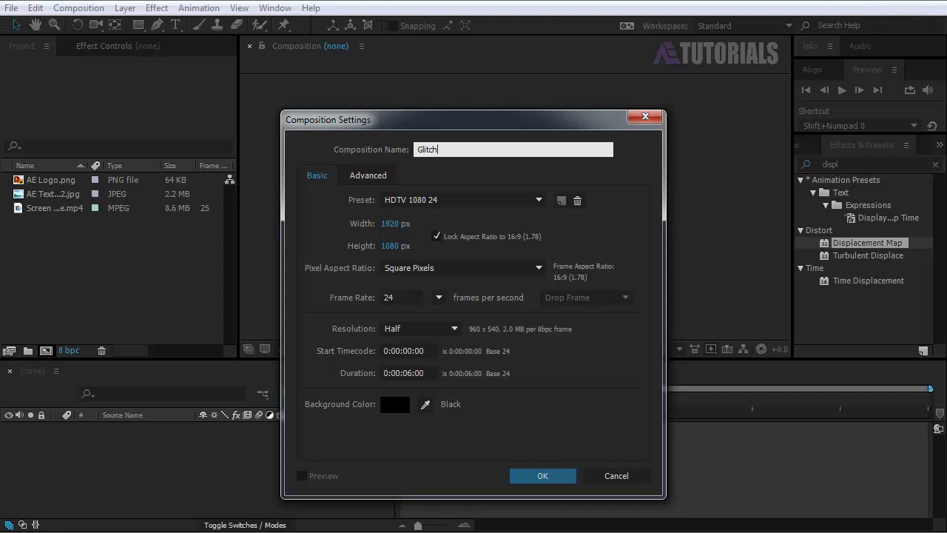
click(554, 473)
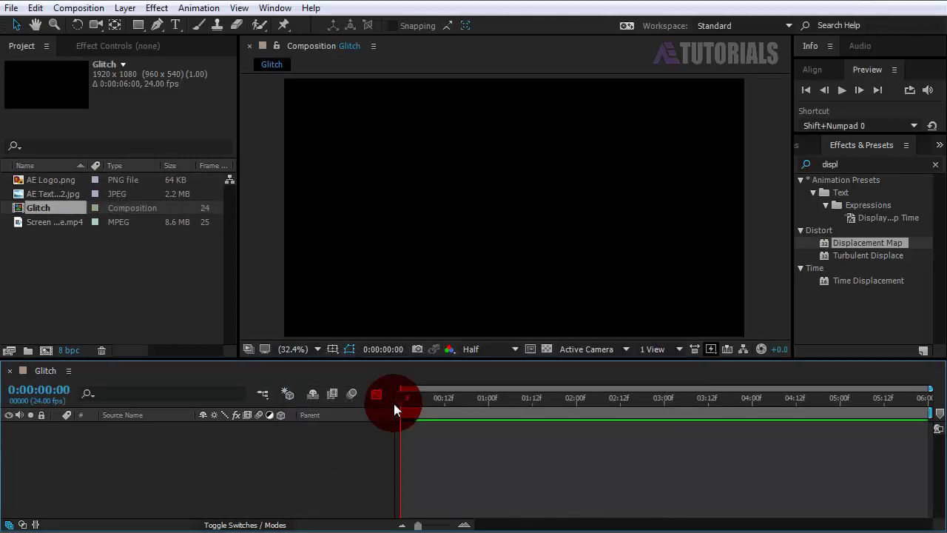
- Add the glitch clip and AE Logo.png to the Glitch comp and fit the clip to the frame
click(62, 225)
ctrl+click(53, 179)
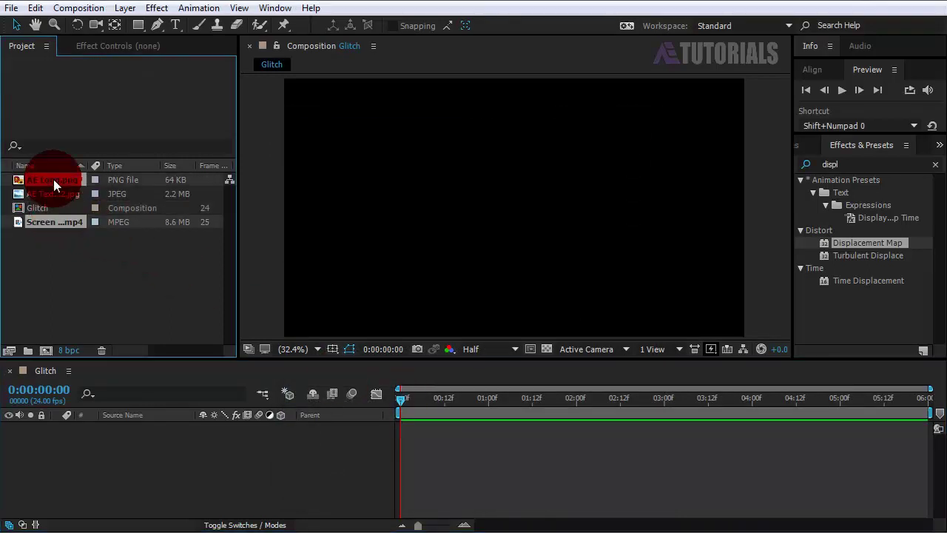
drag(54, 179, 90, 444)
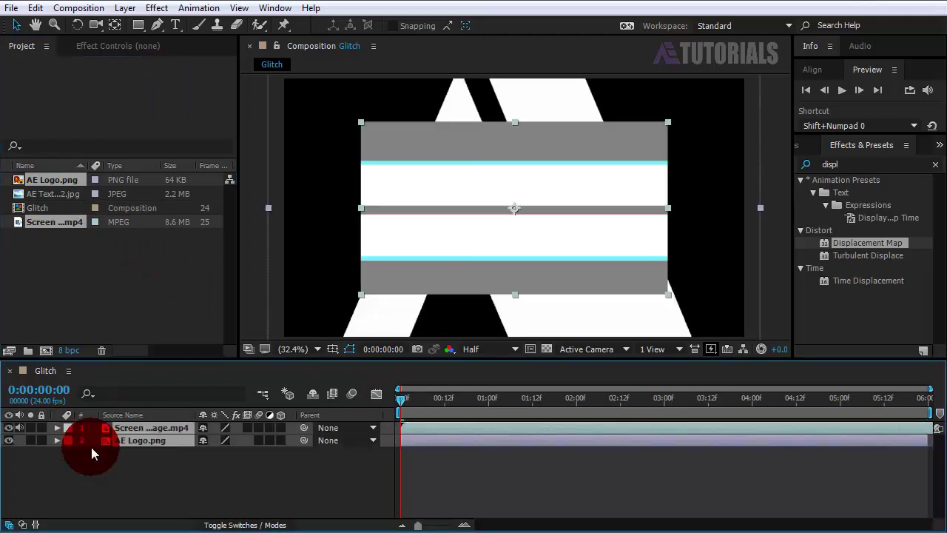
click(104, 451)
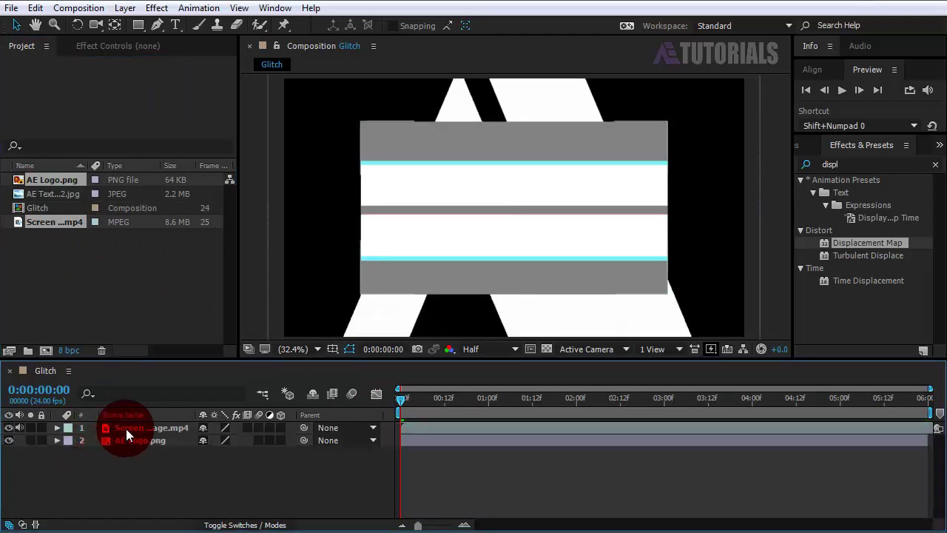
click(126, 428)
right_click(126, 428)
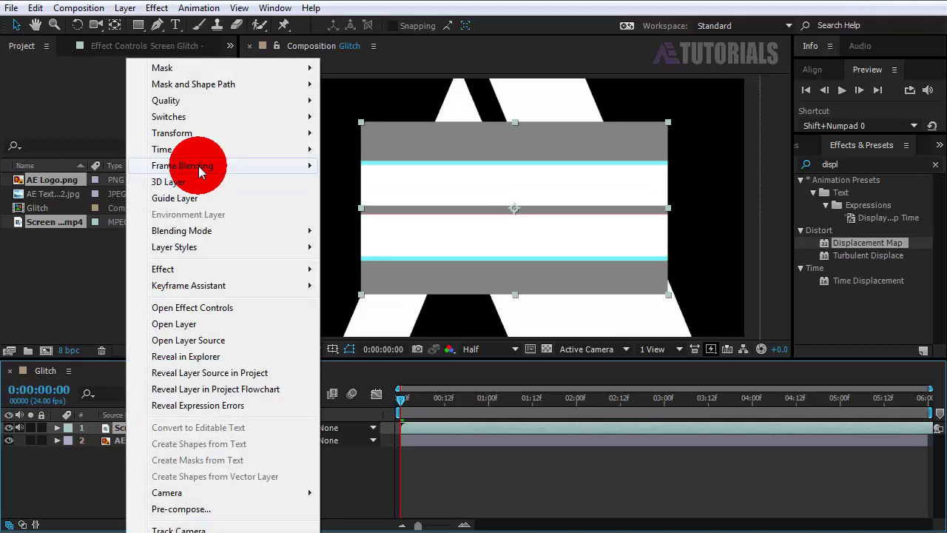
mouse_move(207, 132)
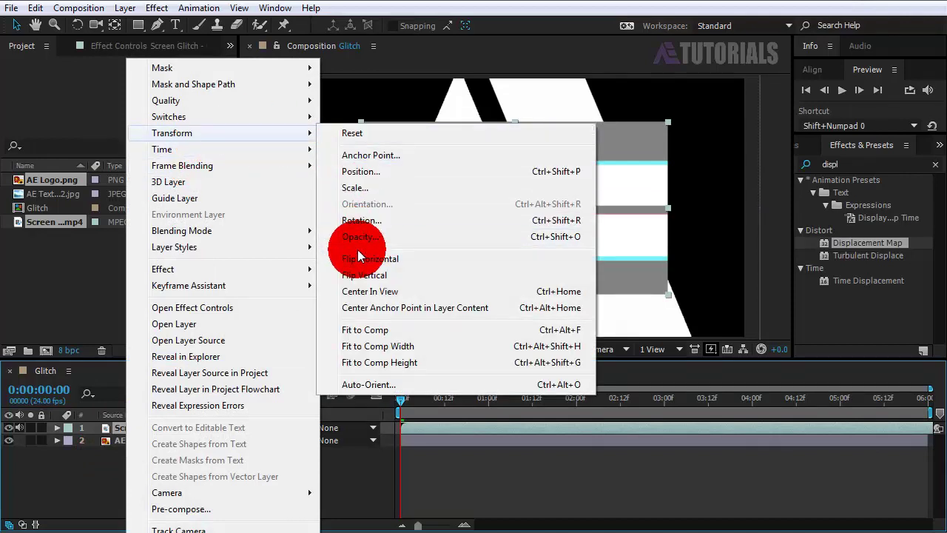
click(362, 329)
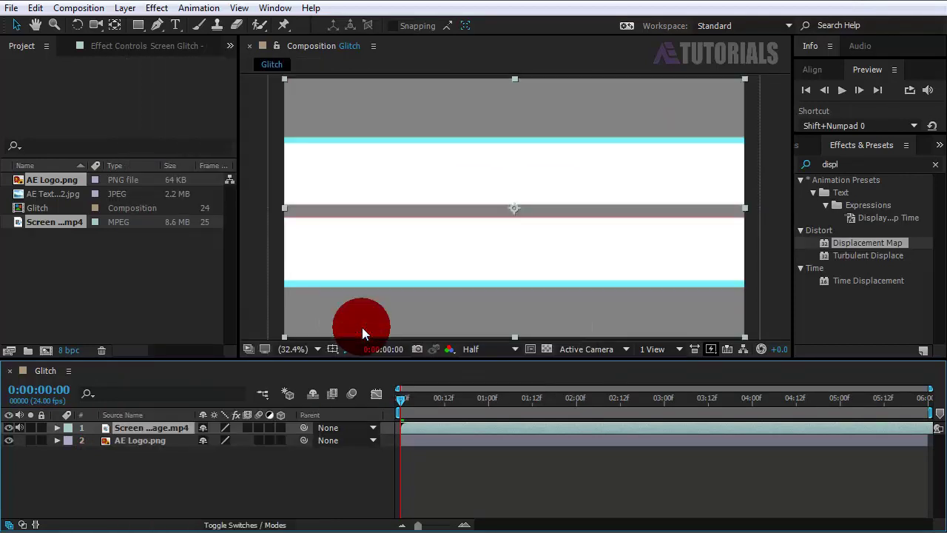
click(31, 433)
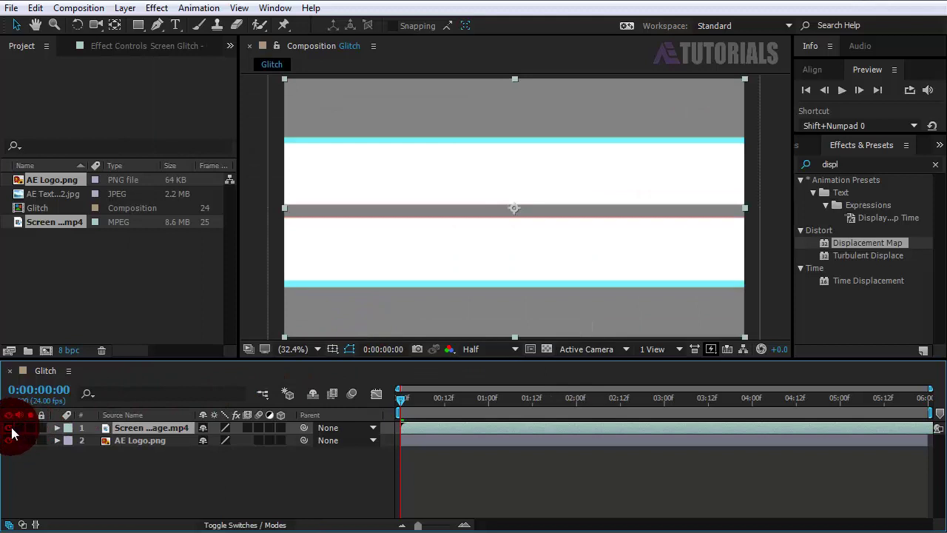
- Hide the glitch footage layer and set AE Logo.png's Scale to 25%
click(9, 427)
click(105, 438)
click(120, 444)
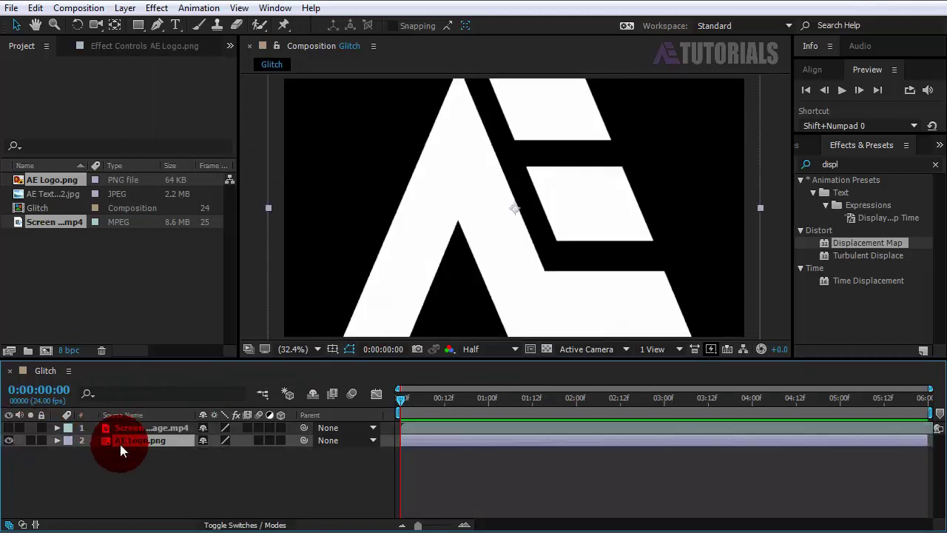
key(s)
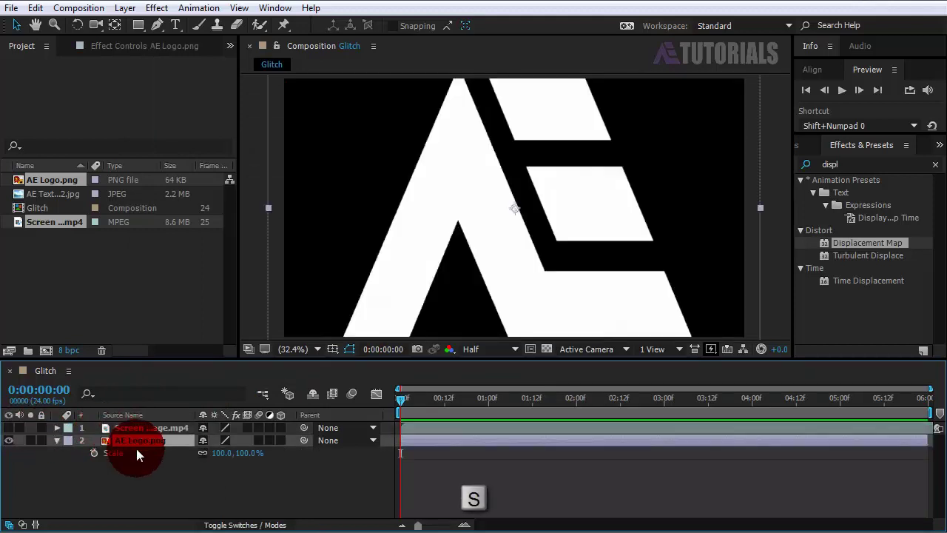
click(246, 452)
text(25)
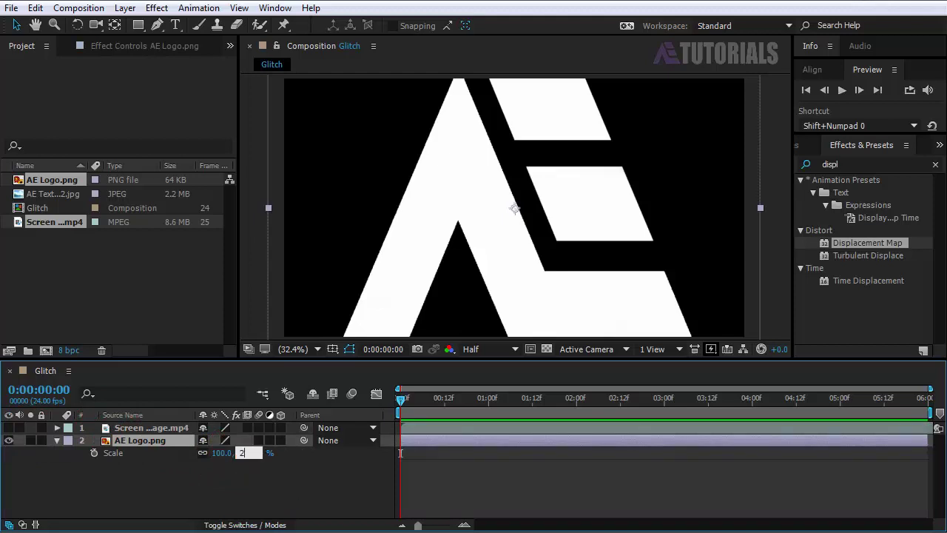
click(271, 482)
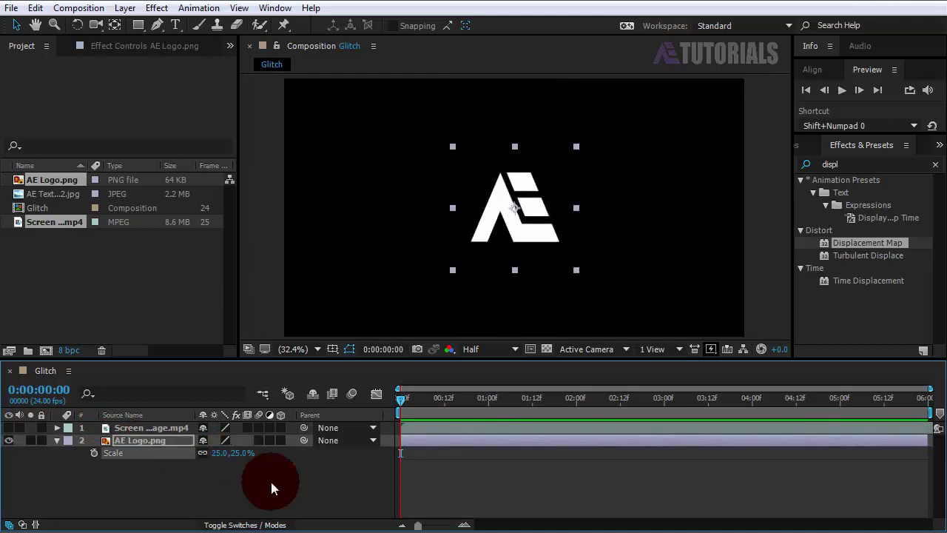
click(58, 440)
click(141, 439)
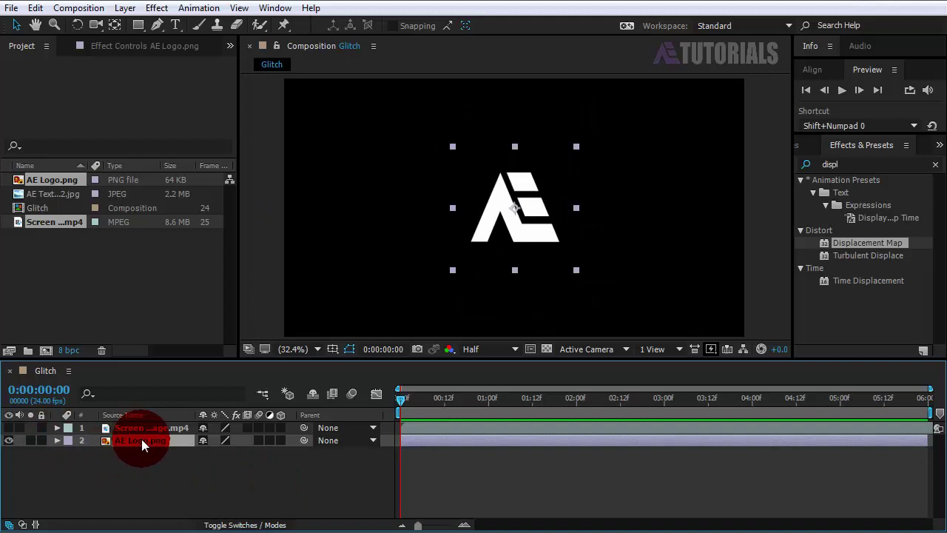
key(Return)
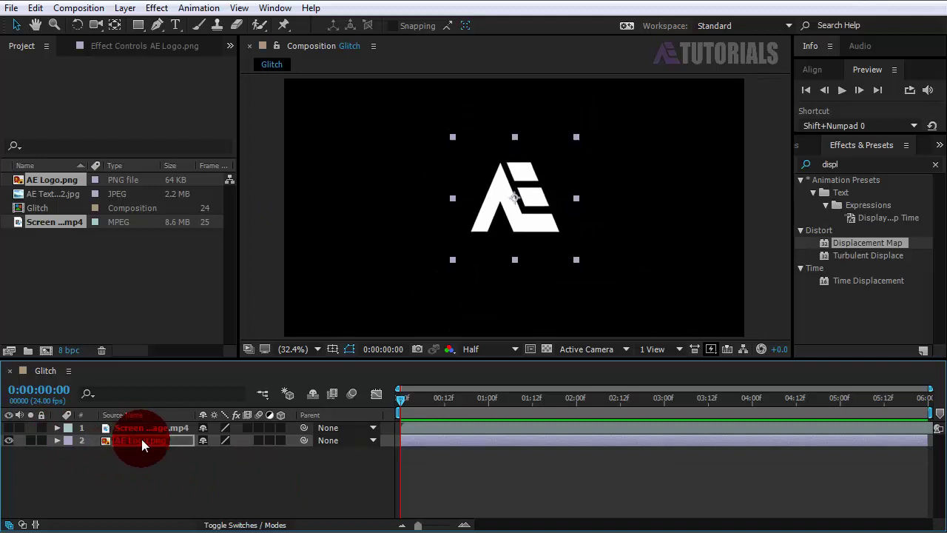
- Add a new adjustment layer and move it to the top of the stack
click(124, 7)
mouse_move(296, 25)
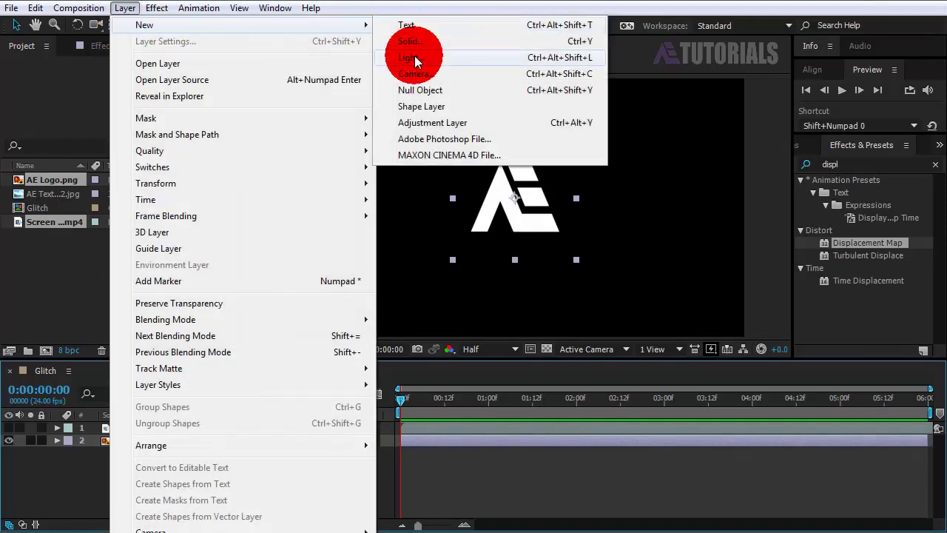
click(415, 122)
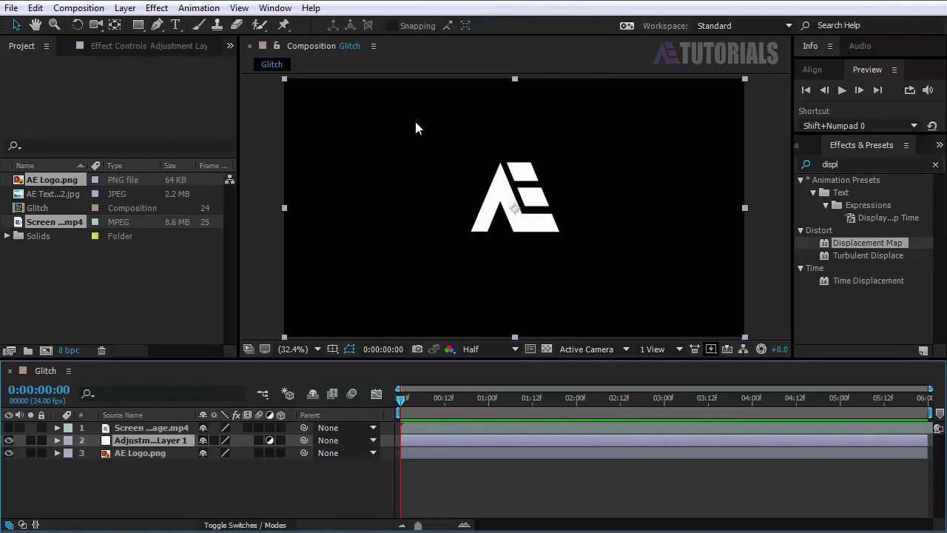
drag(152, 440, 151, 427)
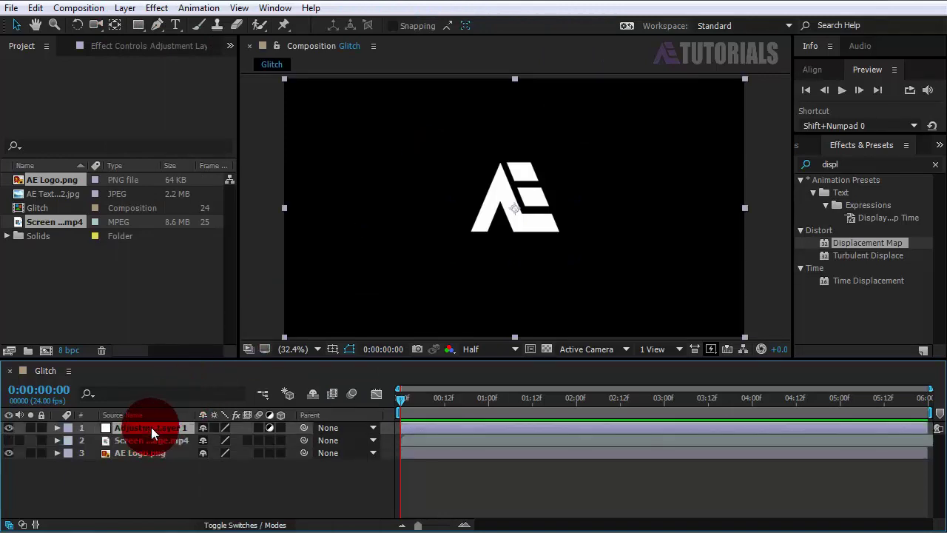
- Search effects for 'disp' and apply Displacement Map to the adjustment layer
click(935, 164)
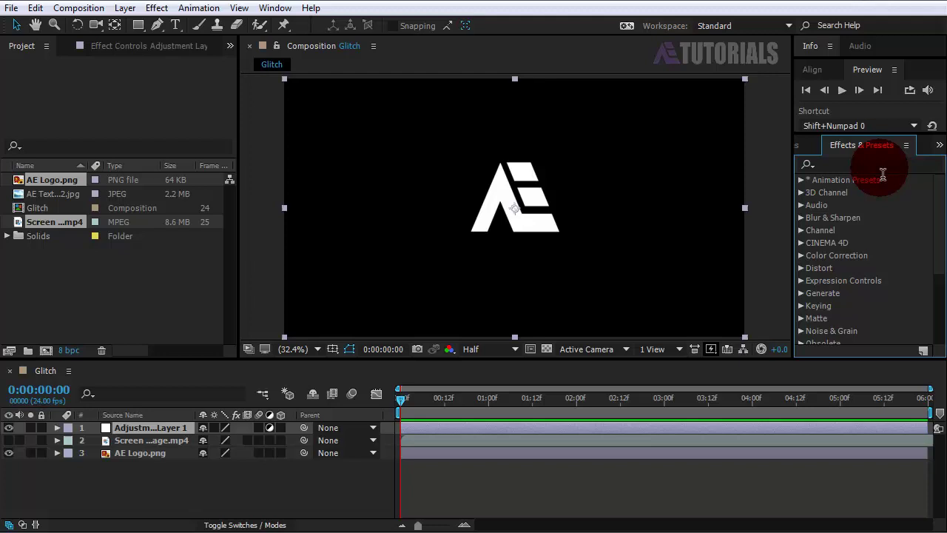
click(877, 165)
text(displ)
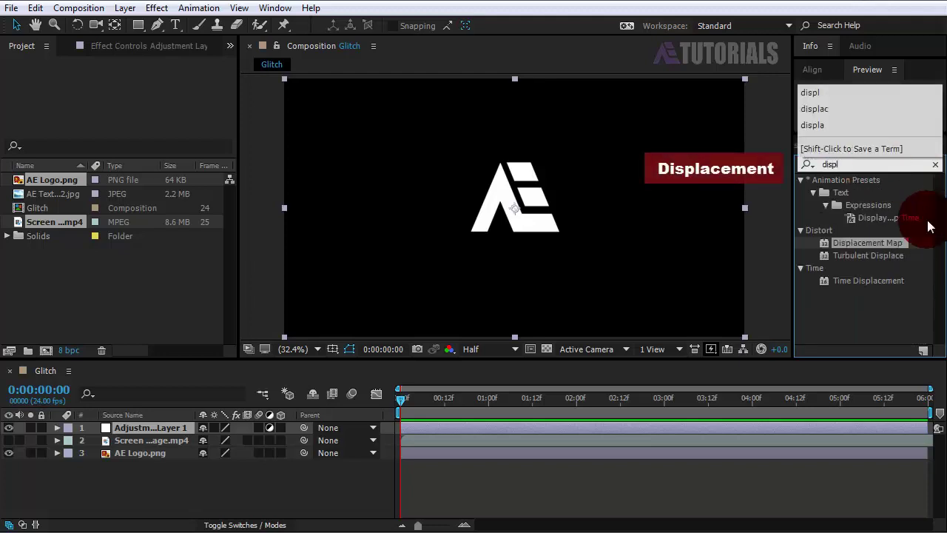
drag(871, 244, 161, 428)
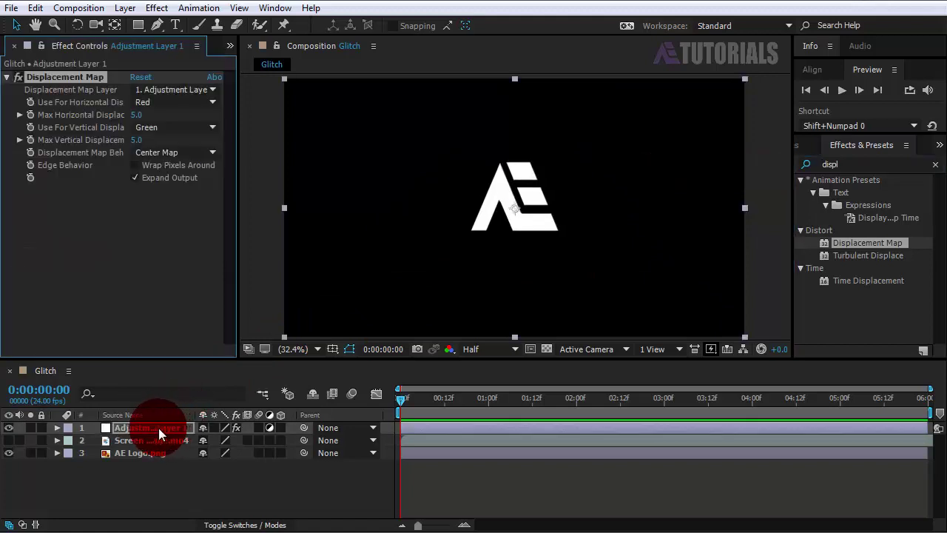
- Set Displacement Map Layer to the glitch footage, Max Horizontal 150, Max Vertical 25, then preview
click(212, 90)
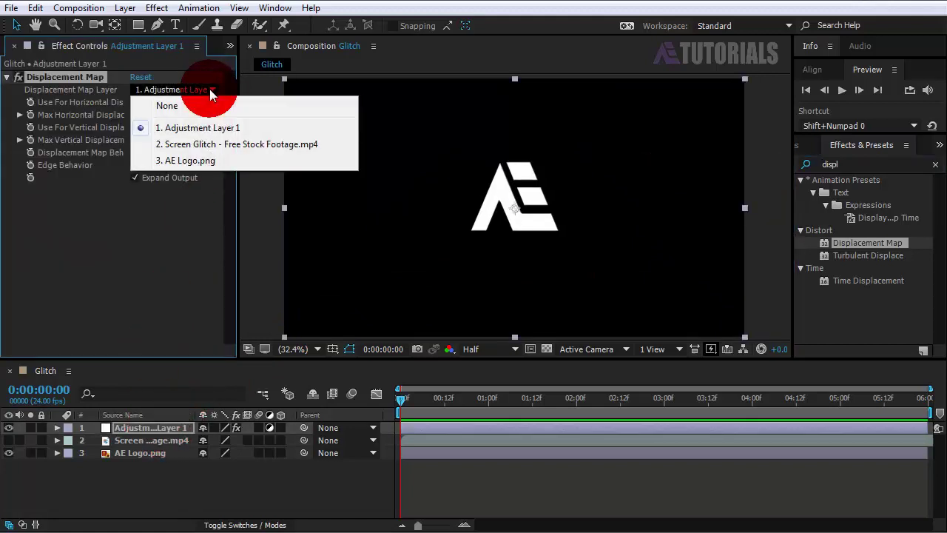
click(199, 142)
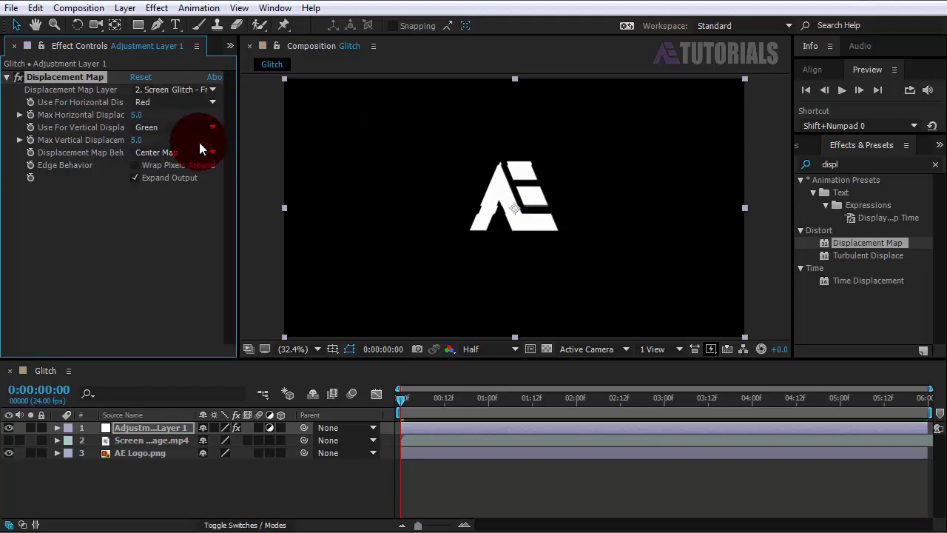
click(142, 116)
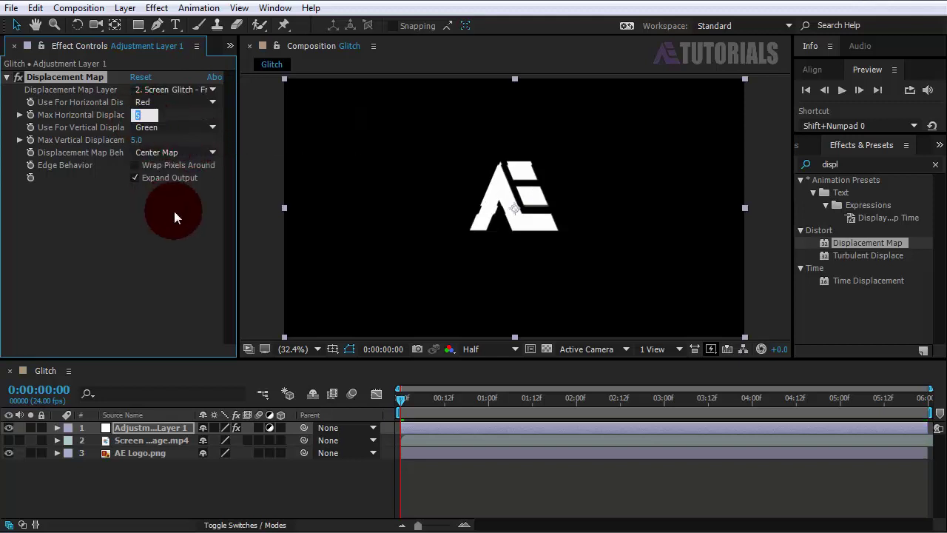
text(150)
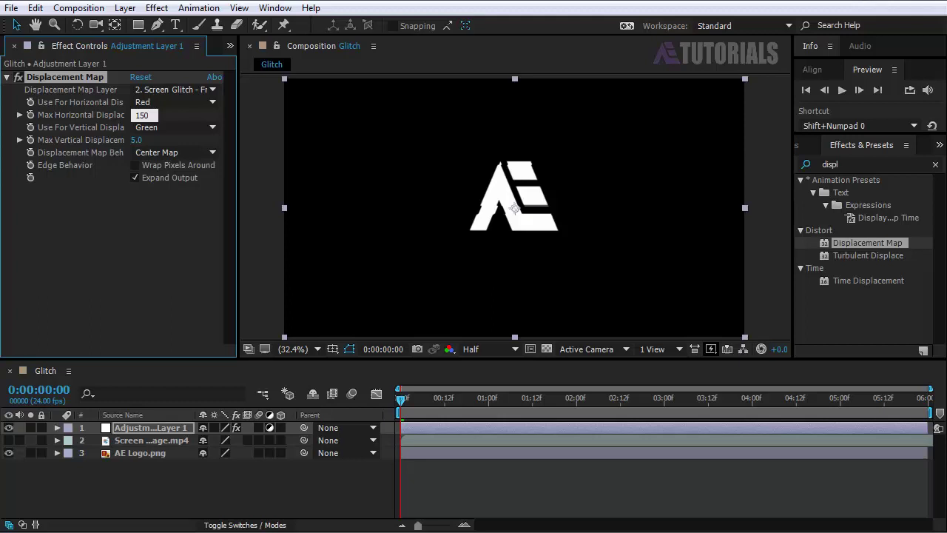
click(102, 200)
click(133, 139)
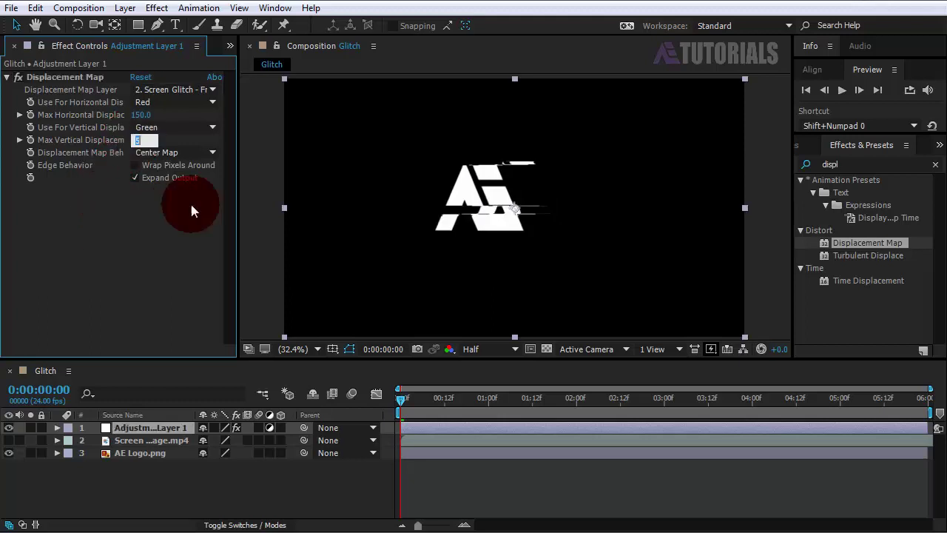
text(25)
click(121, 217)
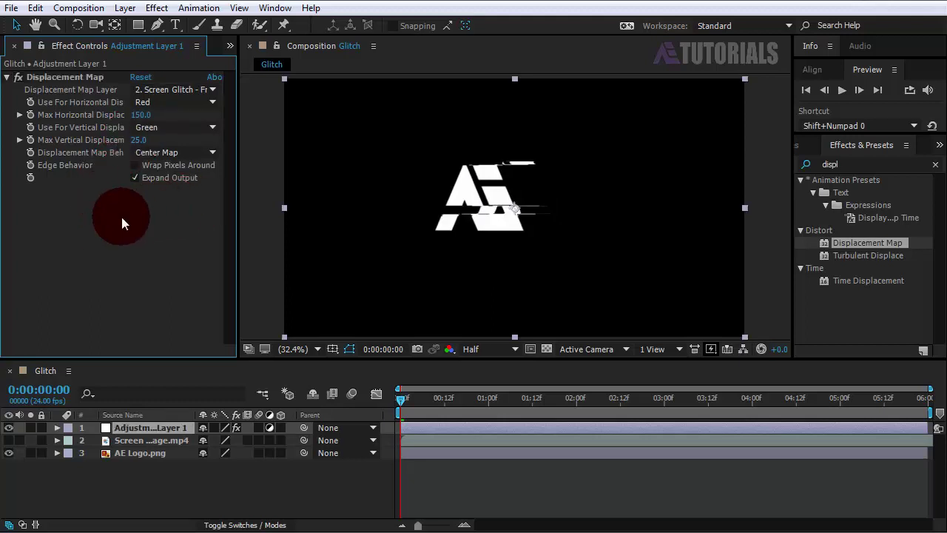
mouse_move(399, 399)
mouse_down()
mouse_move(605, 402)
mouse_move(393, 410)
mouse_up()
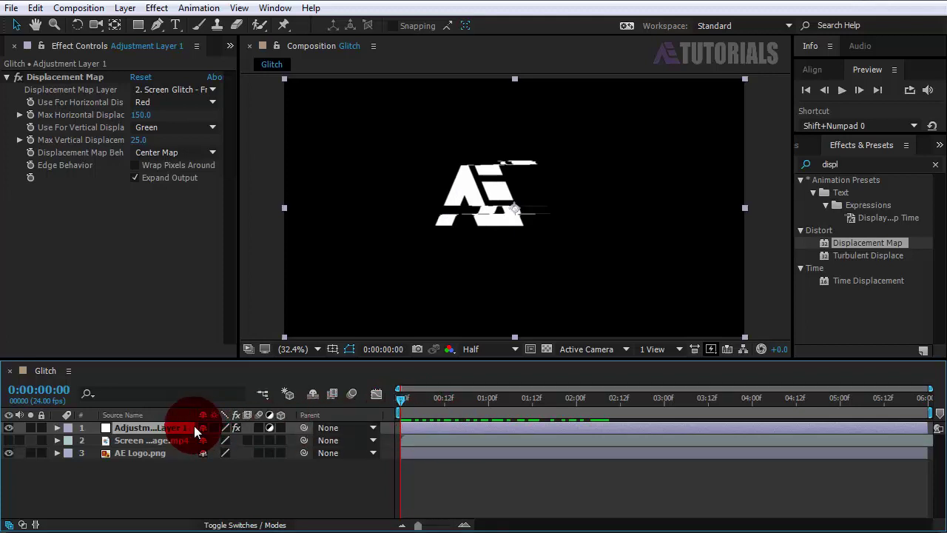
- Trim the adjustment layer to a short burst and duplicate it
mouse_move(885, 428)
mouse_down()
mouse_move(921, 426)
mouse_move(464, 427)
mouse_up()
click(158, 429)
key(ctrl+d)
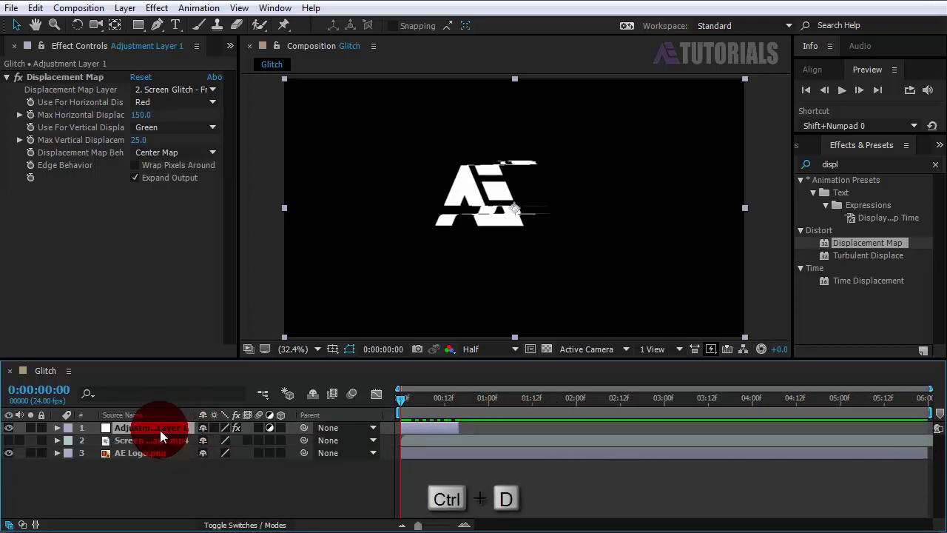
key(ctrl+d)
key(ctrl+d)
key(ctrl+d)
key(ctrl+d)
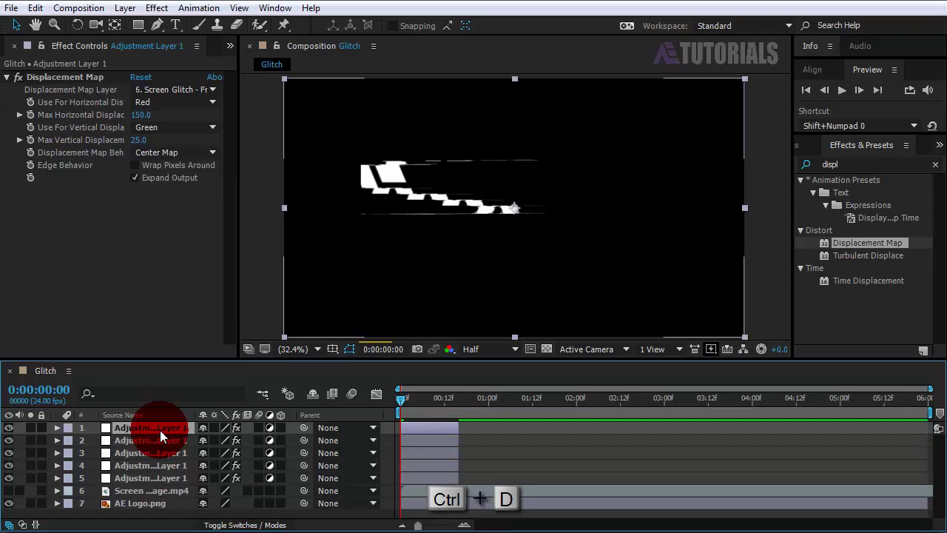
- Stagger the five glitch adjustment layer copies to different times along the timeline
click(327, 455)
mouse_move(405, 466)
mouse_down()
mouse_move(545, 465)
mouse_move(422, 454)
mouse_move(580, 455)
mouse_move(555, 457)
mouse_up()
mouse_move(435, 440)
mouse_down()
mouse_move(652, 443)
mouse_move(463, 436)
mouse_move(744, 430)
mouse_move(715, 433)
mouse_up()
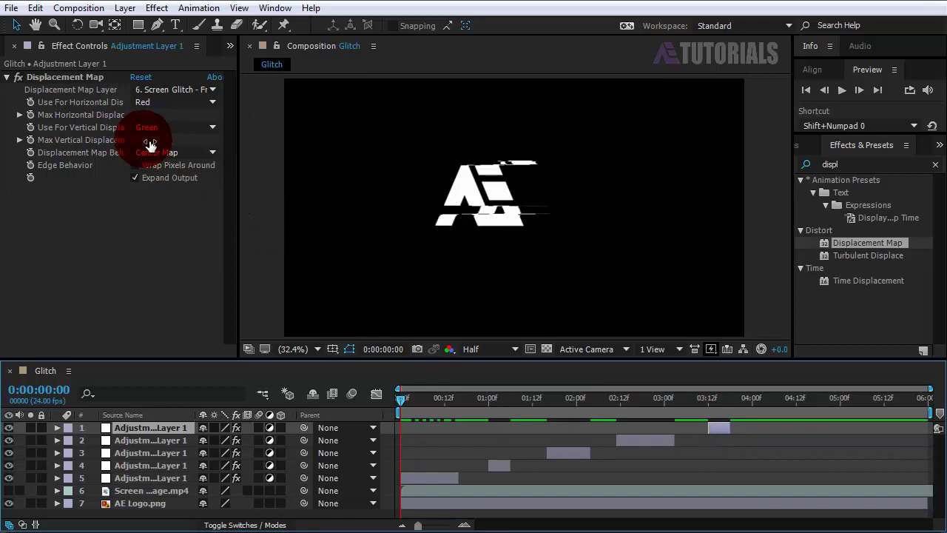
- Set the first adjustment layer's displacement to 87 horizontal and 25 vertical
mouse_move(151, 143)
mouse_down()
mouse_move(133, 110)
mouse_move(86, 122)
mouse_up()
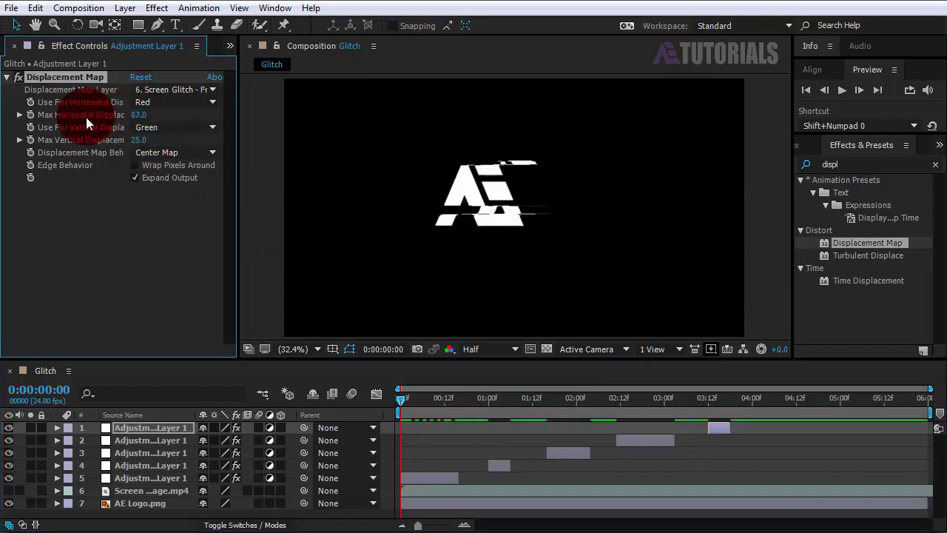
click(138, 114)
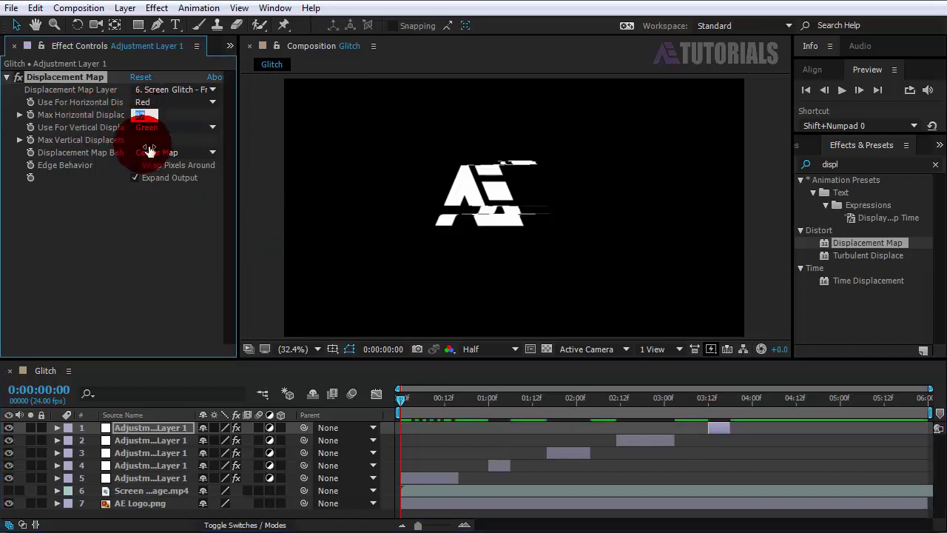
click(149, 151)
click(599, 461)
- Raise the second adjustment layer's Max Horizontal Displacement to 150
click(625, 441)
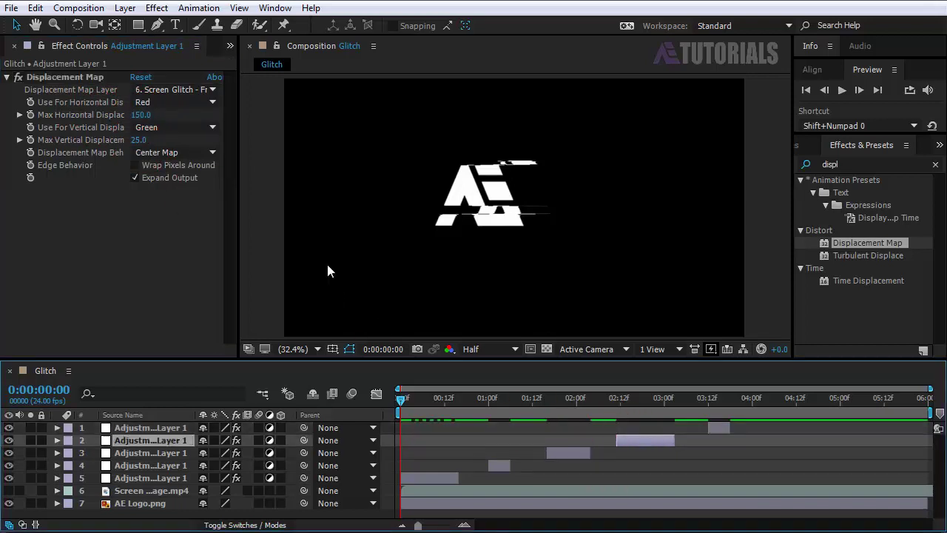
click(151, 151)
click(159, 145)
drag(162, 144, 133, 132)
- Set the third adjustment layer's displacement to 181 horizontal and 42 vertical
click(558, 452)
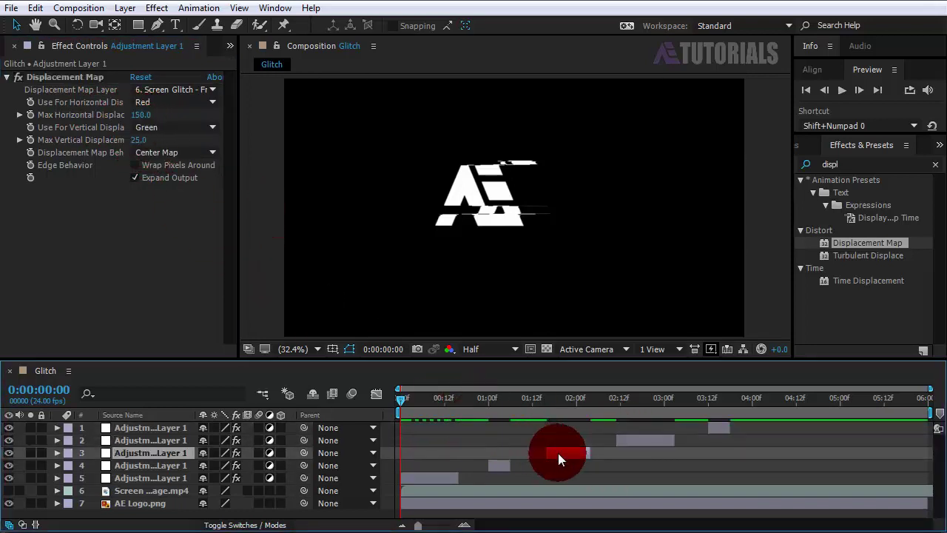
click(152, 152)
drag(155, 142, 195, 162)
click(260, 264)
- Give the fourth layer 150/88 displacement, then play back and stop the glitch preview
click(494, 466)
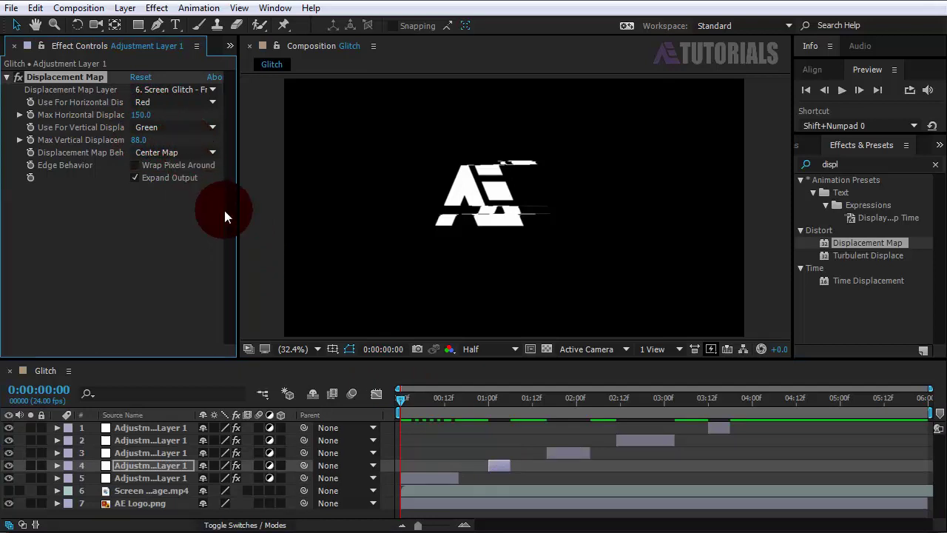
click(817, 118)
click(841, 97)
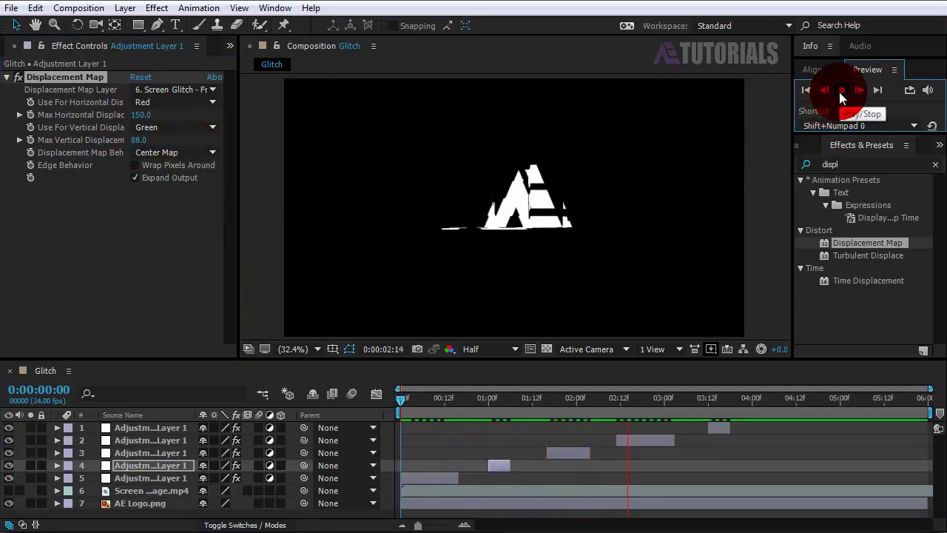
click(840, 97)
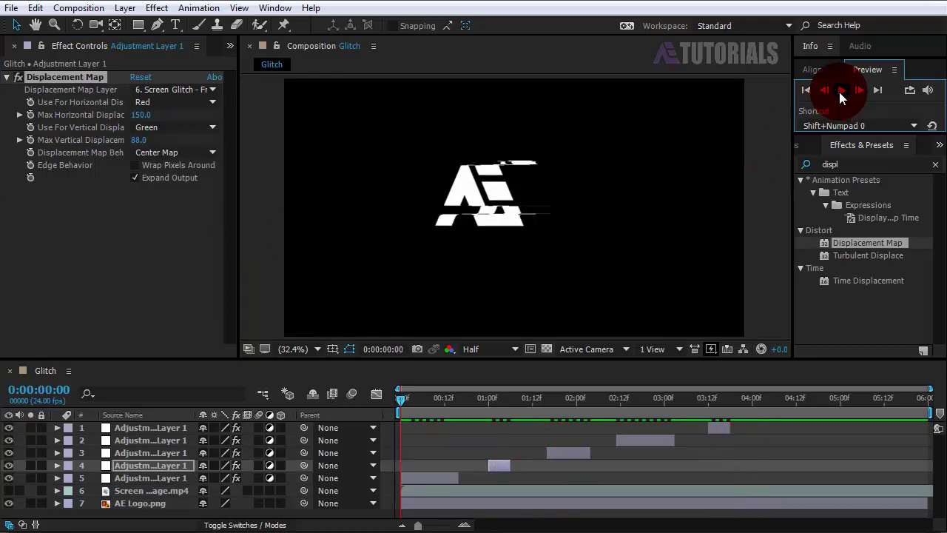
click(335, 385)
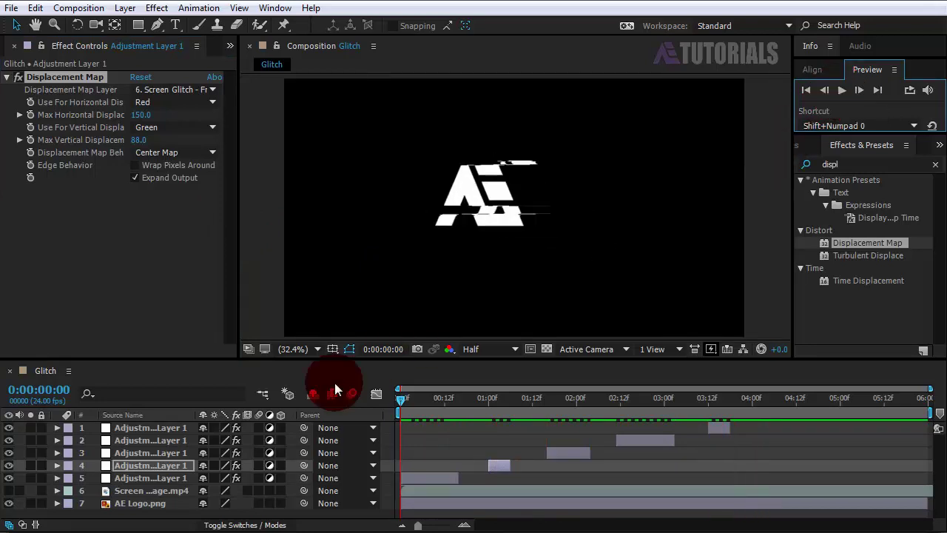
- Duplicate the AE Logo layer twice
click(137, 503)
key(ctrl+d)
click(245, 488)
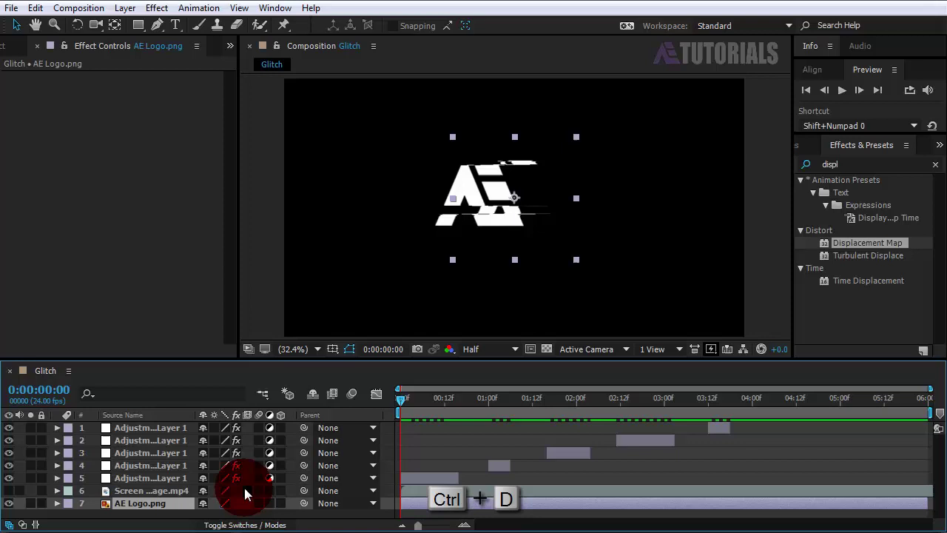
key(ctrl+d)
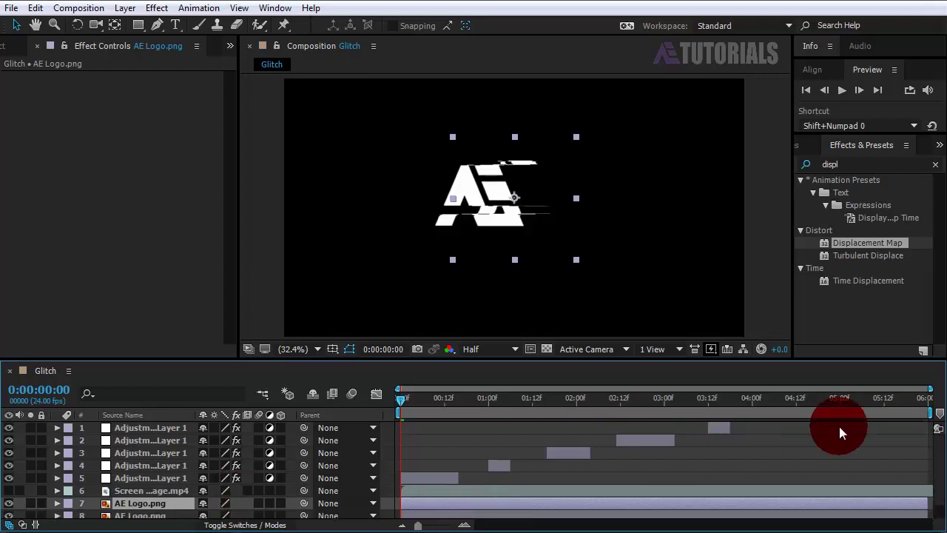
drag(883, 362, 883, 326)
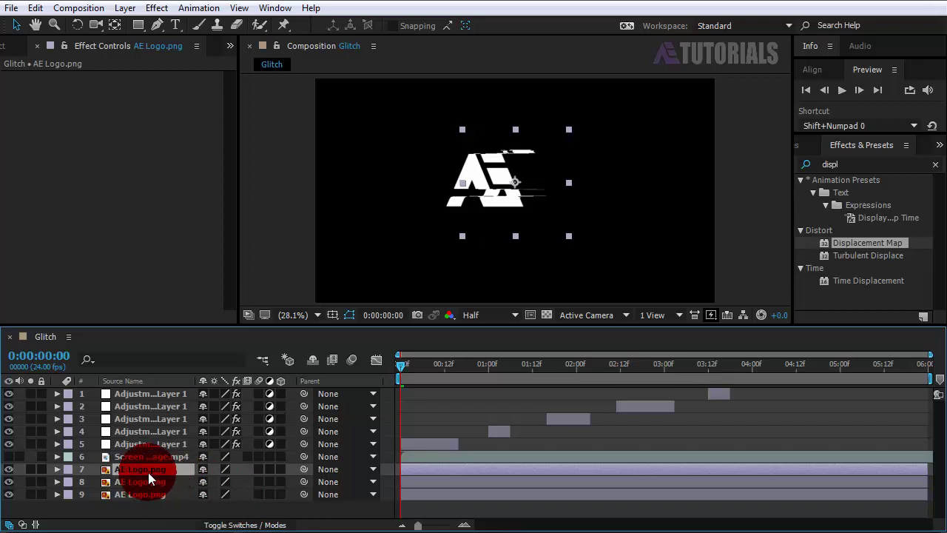
- Rename the three logo layers Green, Blue and Red
key(Return)
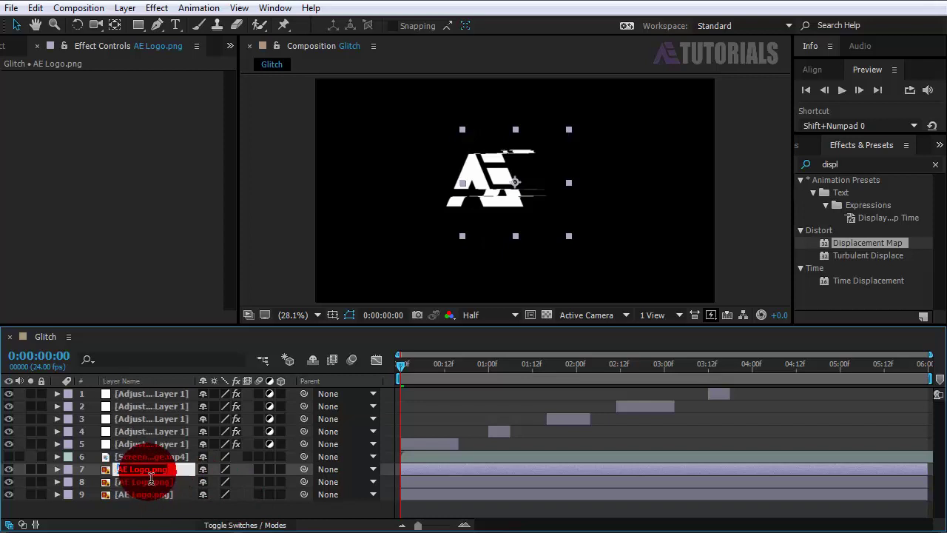
text(Green)
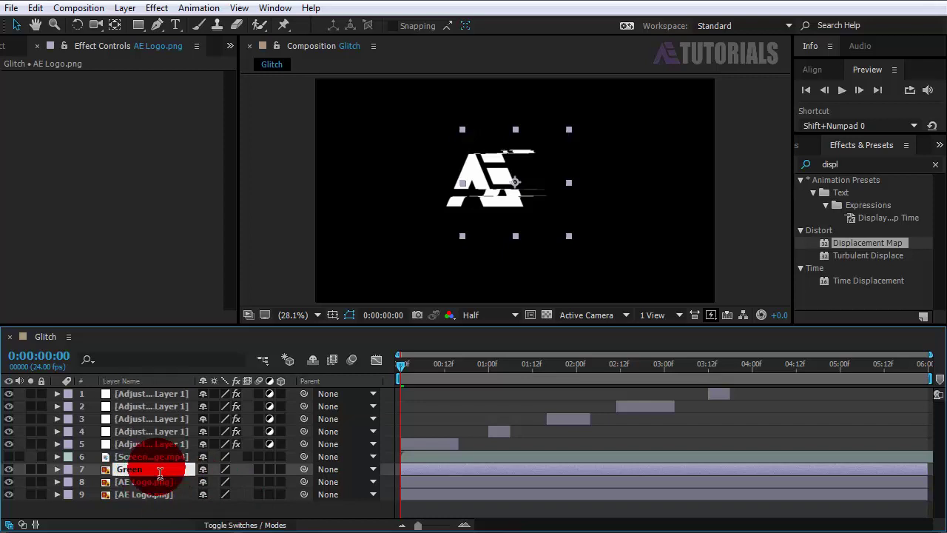
click(150, 485)
key(Return)
text(Blu)
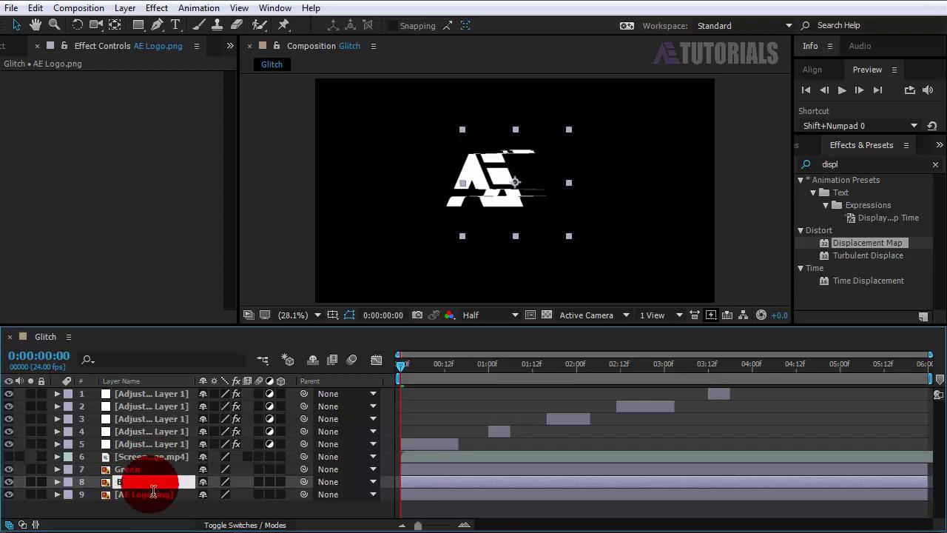
text(e)
click(148, 493)
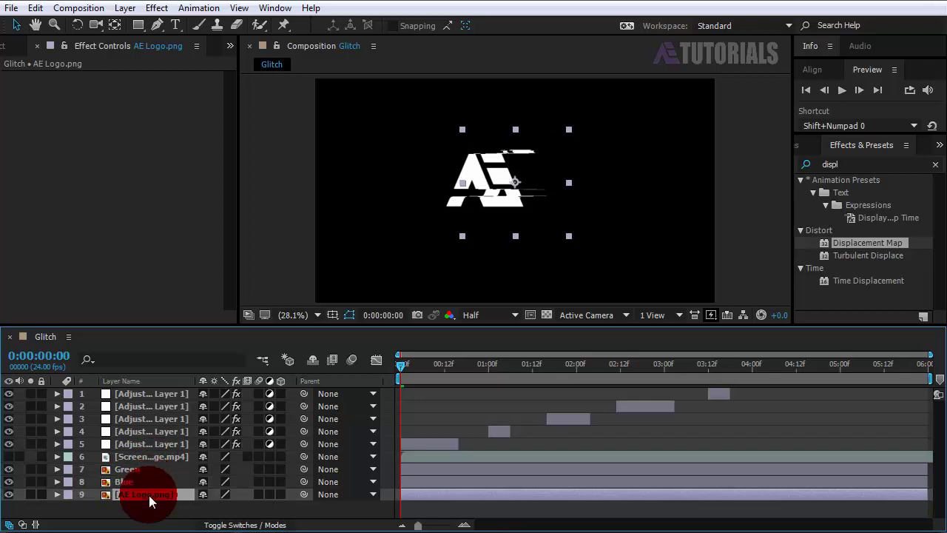
key(Return)
text(Red)
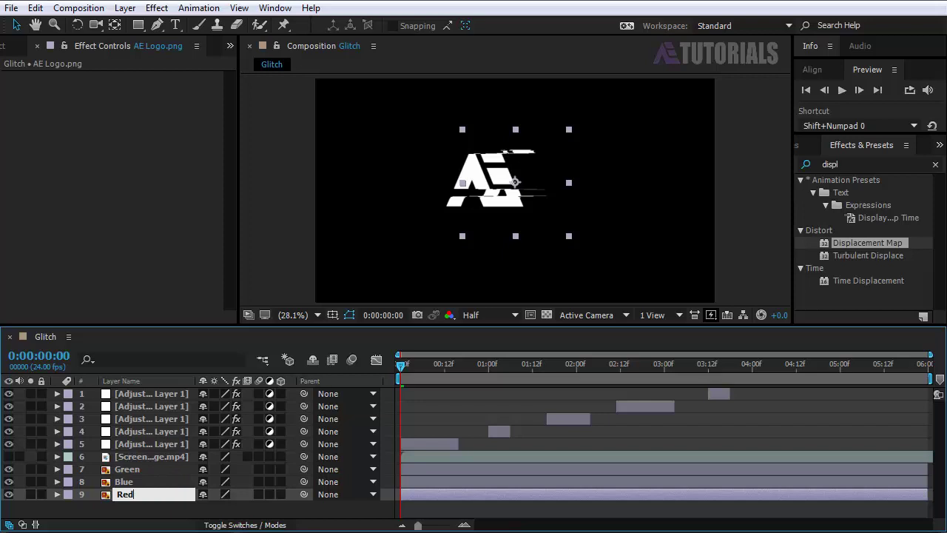
click(149, 495)
- Apply Levels (Individual Controls) to the Green, Blue and Red layers
click(823, 177)
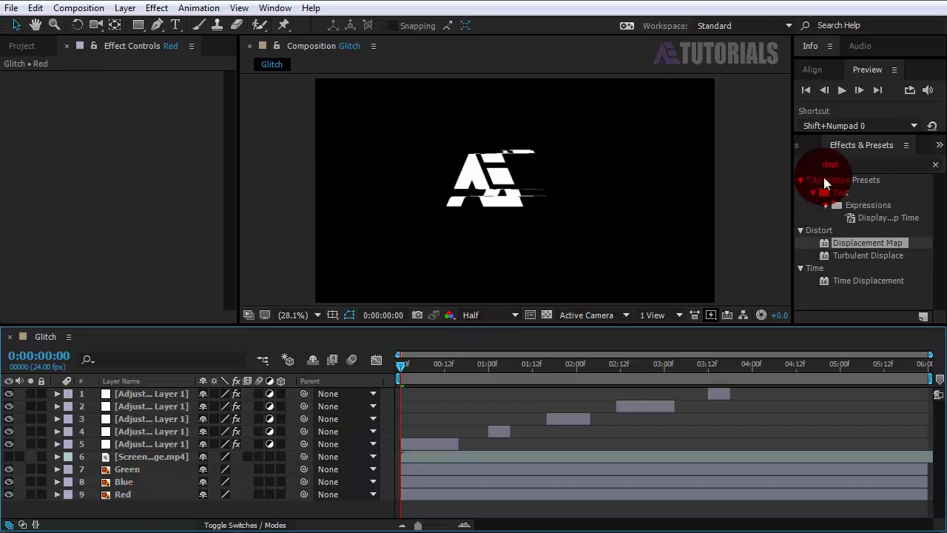
click(817, 164)
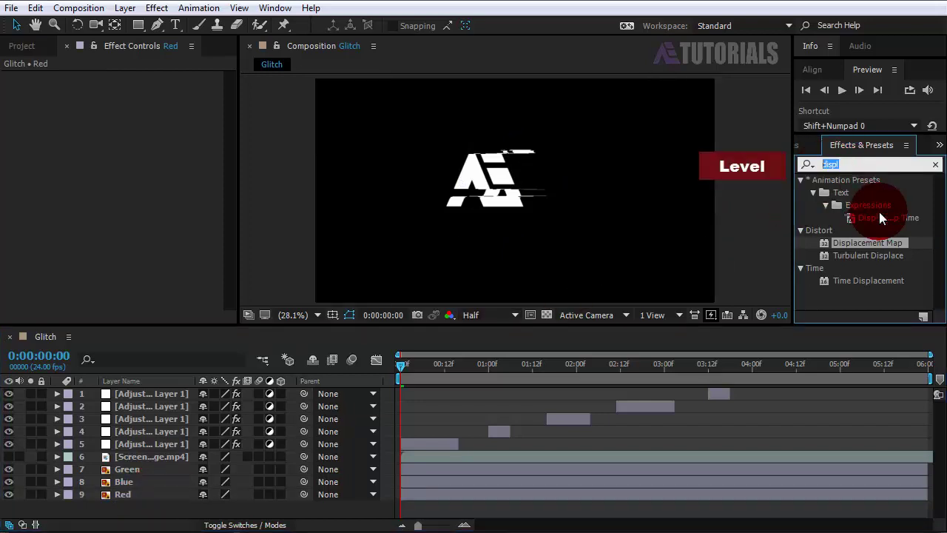
text(Level)
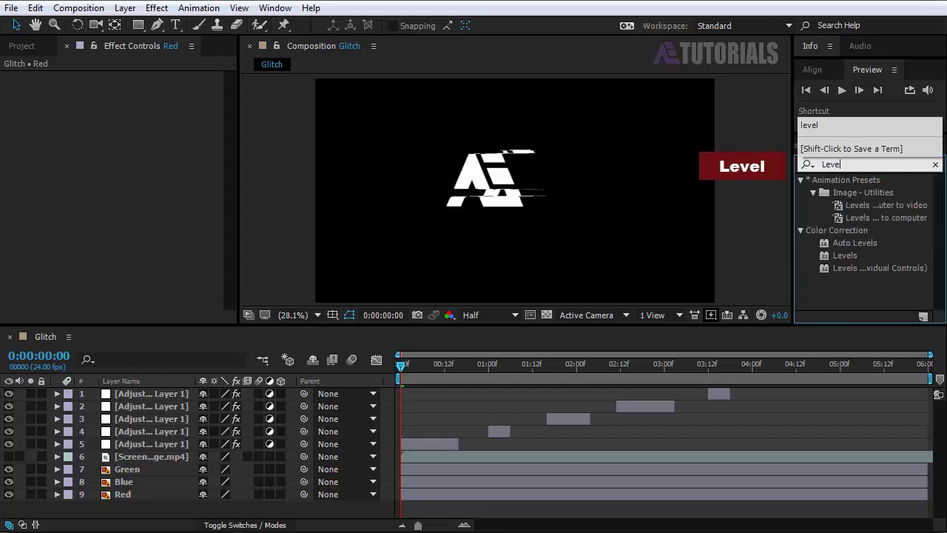
click(873, 268)
drag(881, 269, 144, 468)
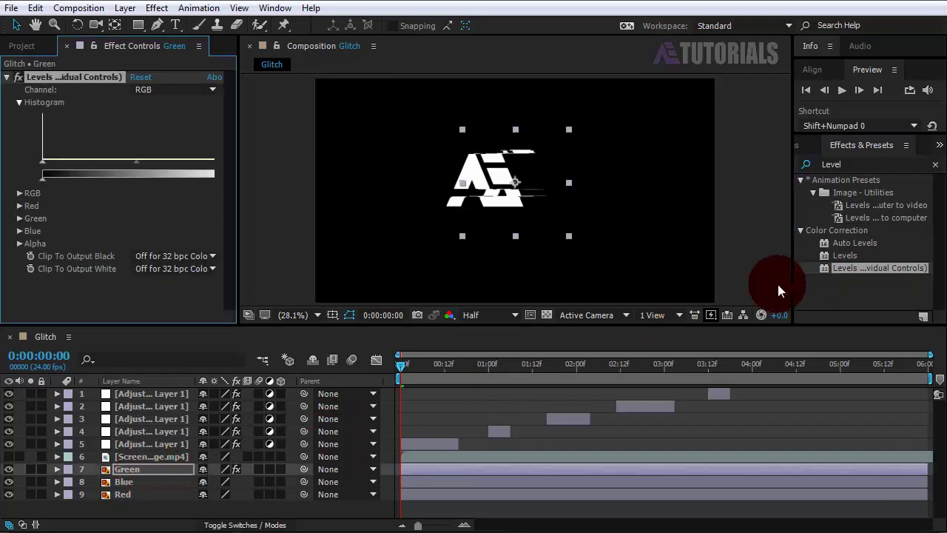
drag(851, 267, 117, 482)
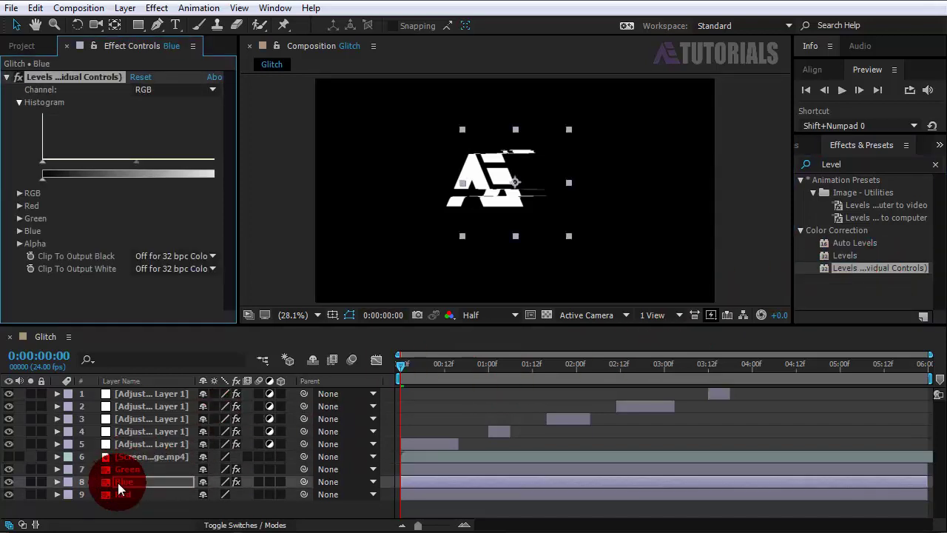
mouse_move(821, 269)
mouse_down()
mouse_move(815, 281)
mouse_move(270, 437)
mouse_move(132, 496)
mouse_up()
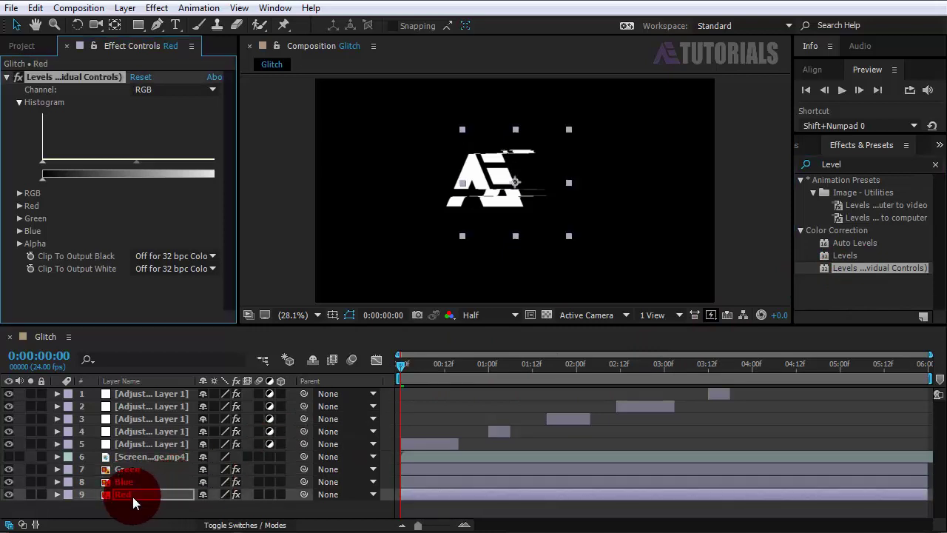
- On the Green layer's Levels, set Red and Blue Output White to 0
click(135, 470)
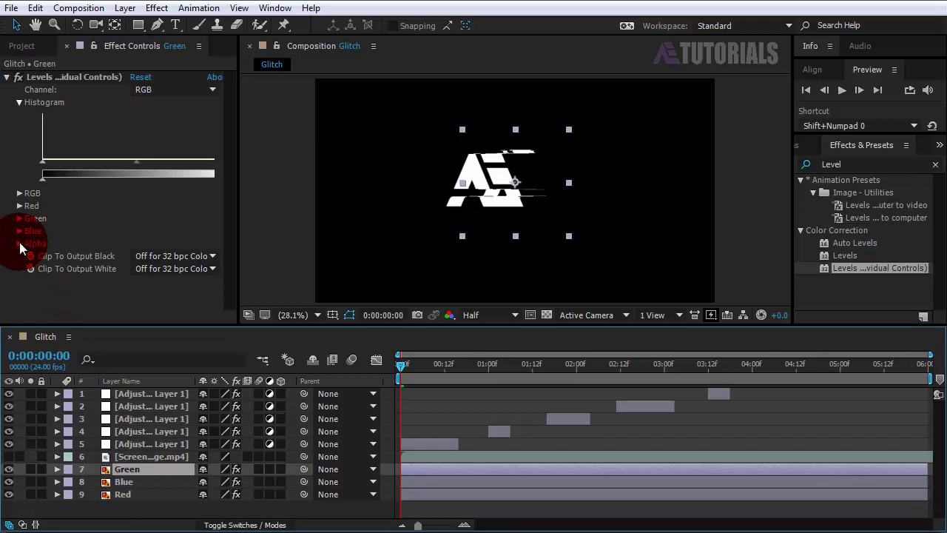
click(20, 206)
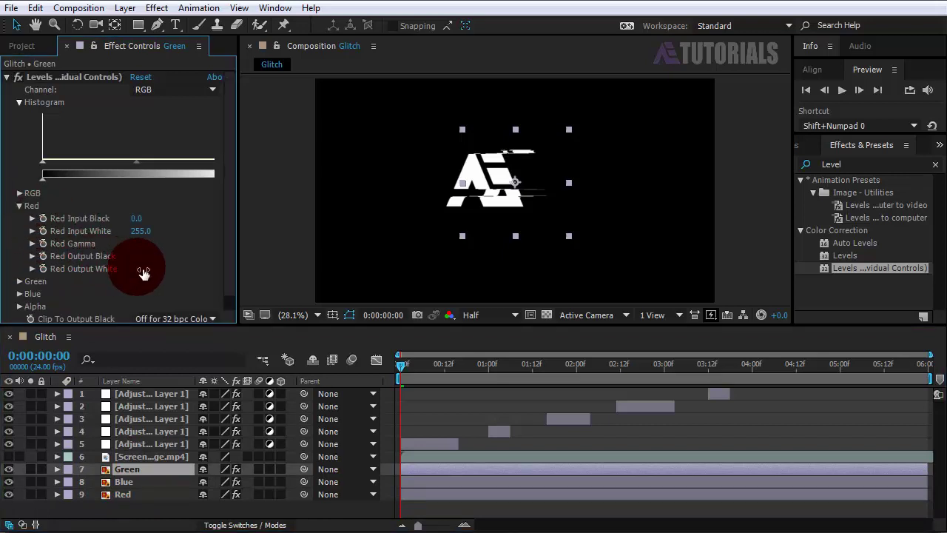
click(143, 269)
text(0)
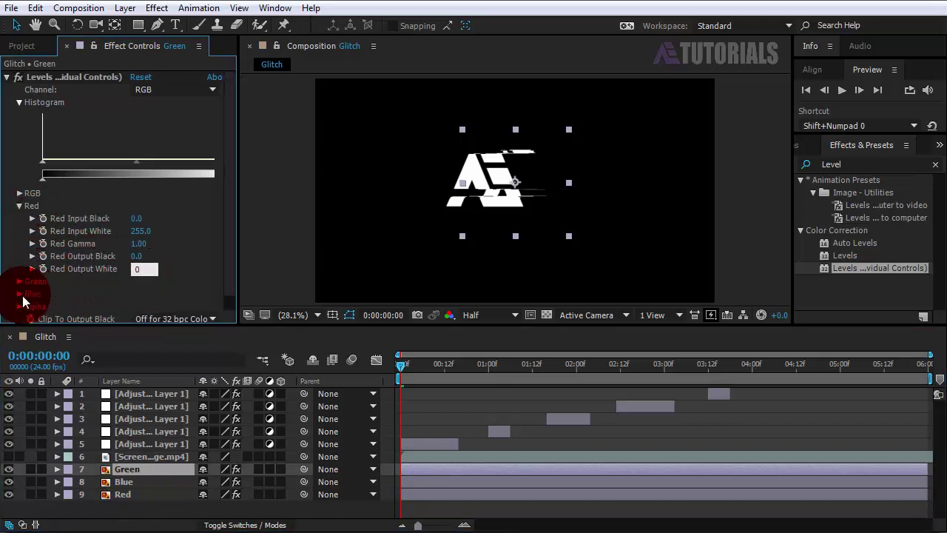
click(20, 294)
click(147, 315)
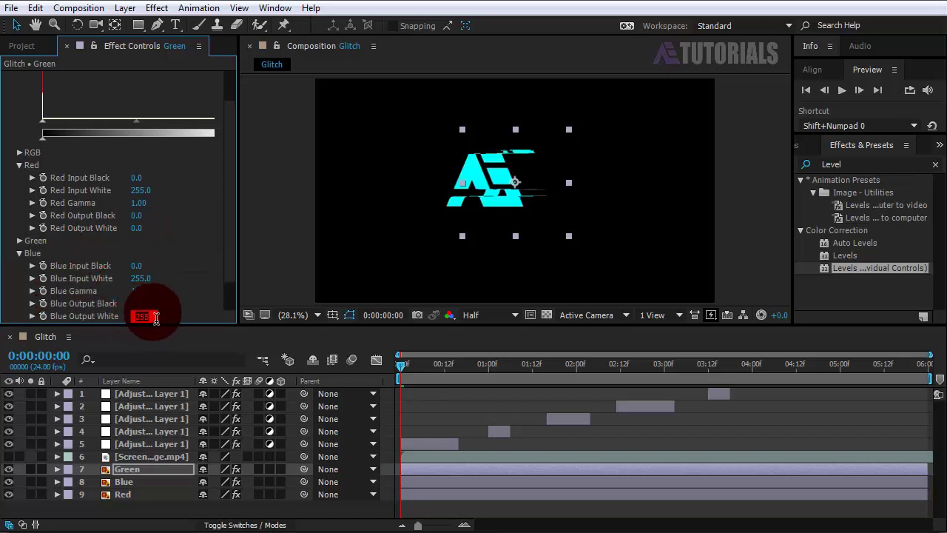
text(0)
click(22, 253)
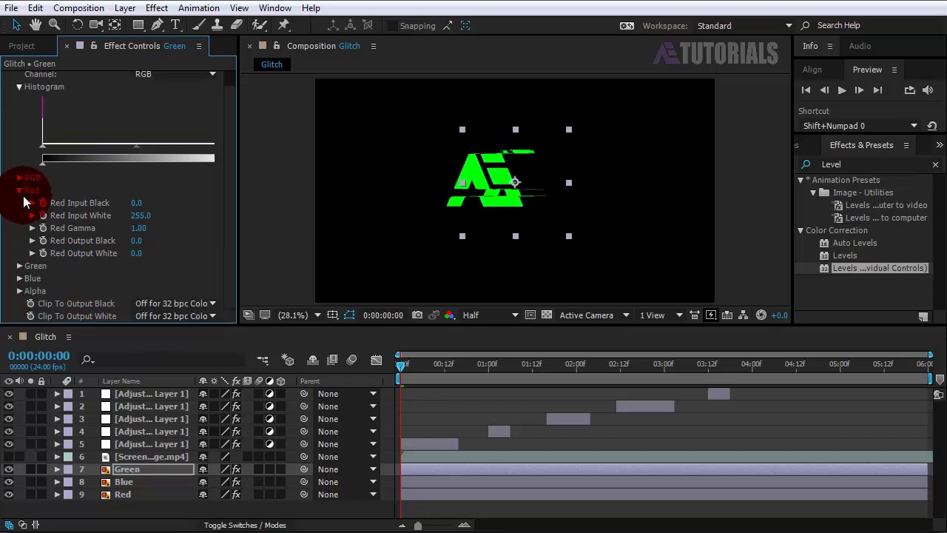
click(22, 200)
- On the Blue layer's Levels, set Red and Green Output White to 0
click(123, 481)
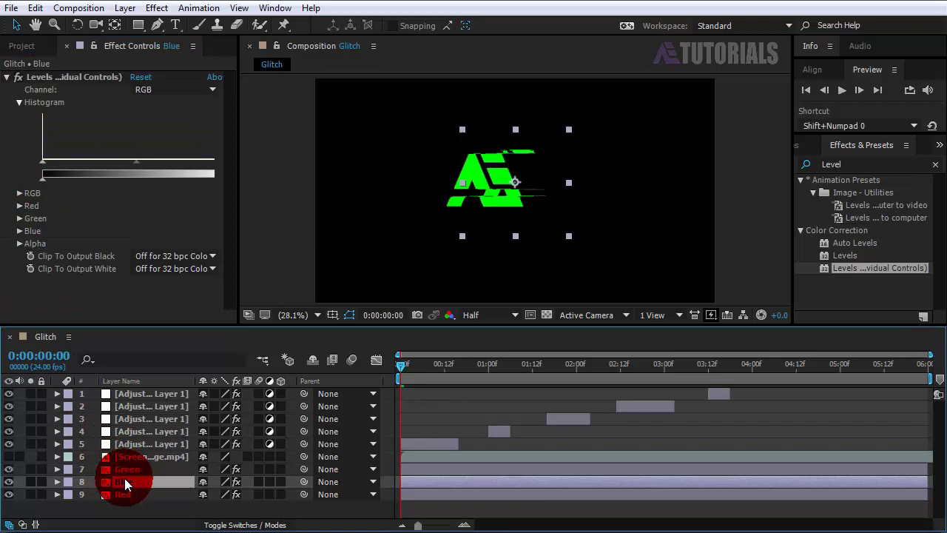
click(20, 206)
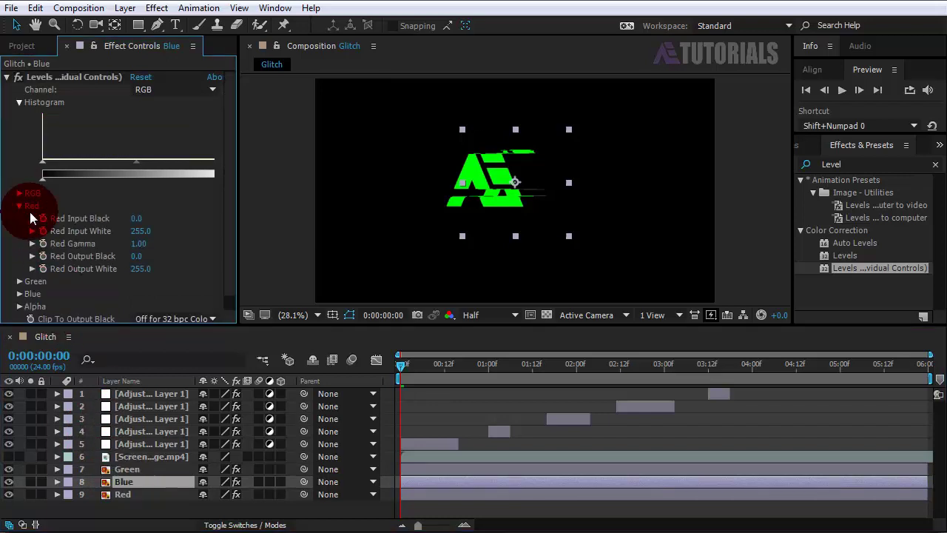
click(138, 268)
text(0)
click(22, 281)
scroll(27, 278, down, 1)
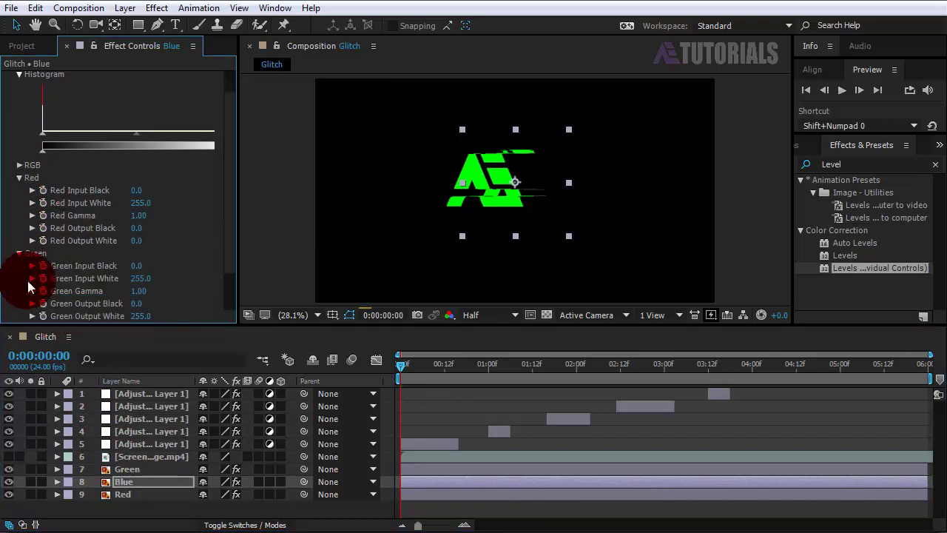
click(142, 316)
text(0)
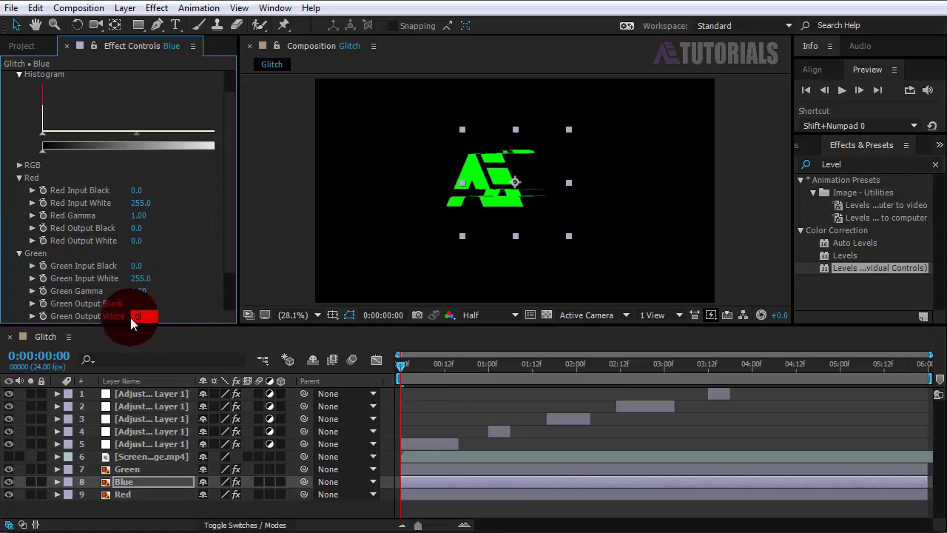
click(19, 253)
click(20, 190)
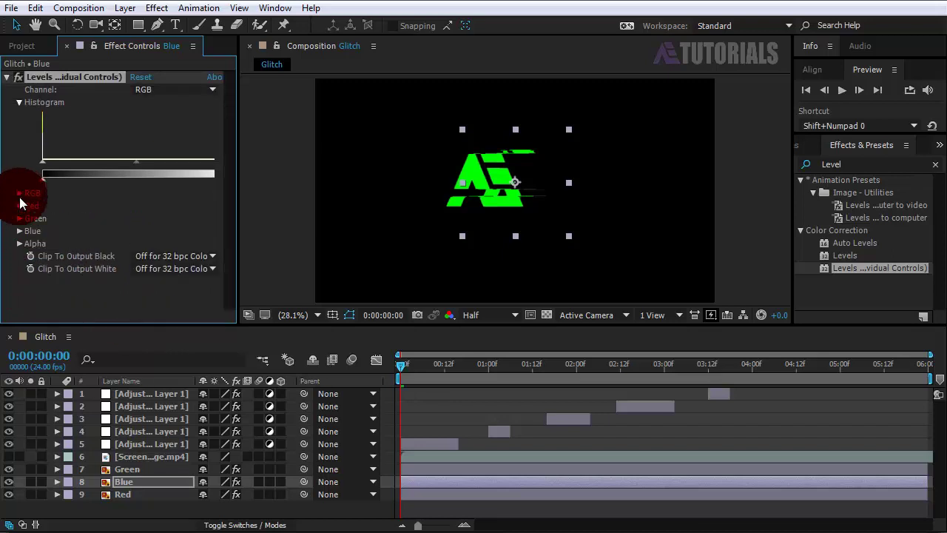
- On the Red layer's Levels, set Green and Blue Output White to 0
click(126, 494)
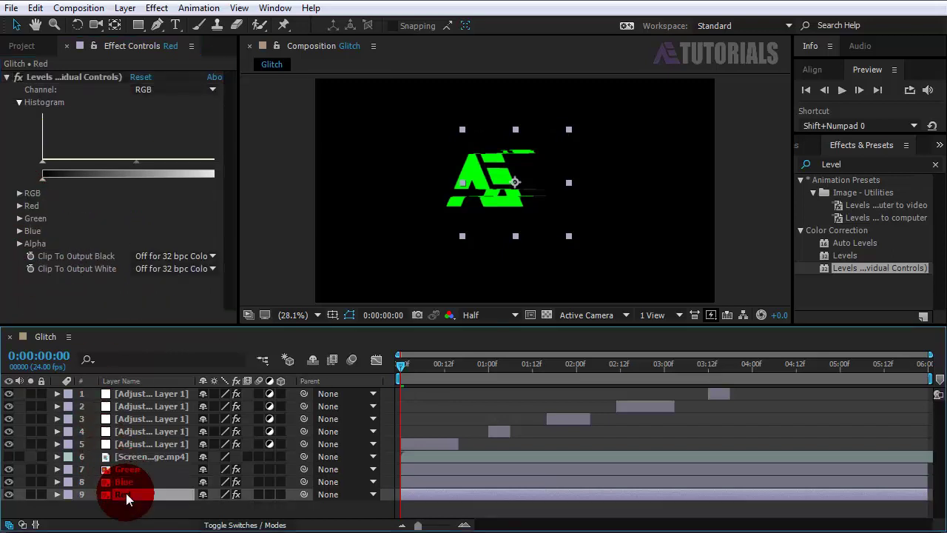
click(20, 219)
click(136, 281)
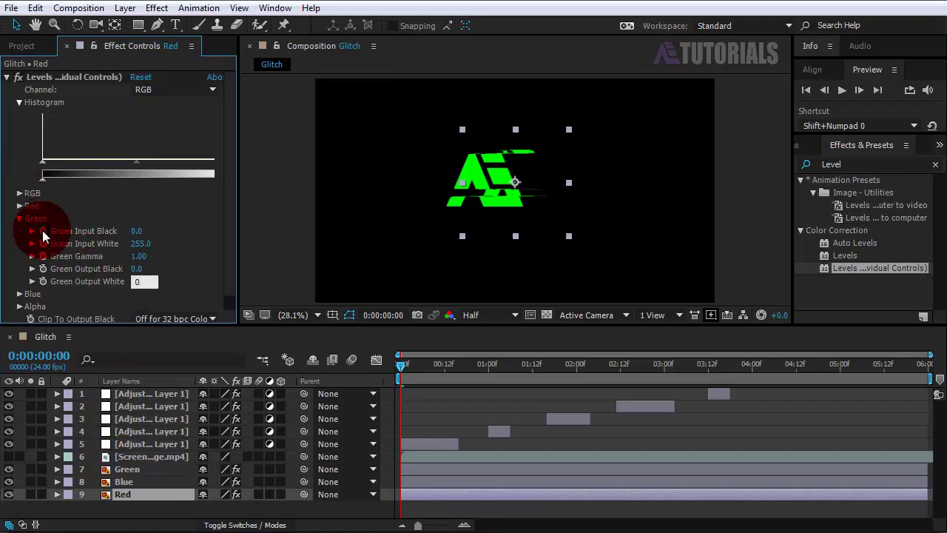
key(Return)
click(18, 218)
click(19, 230)
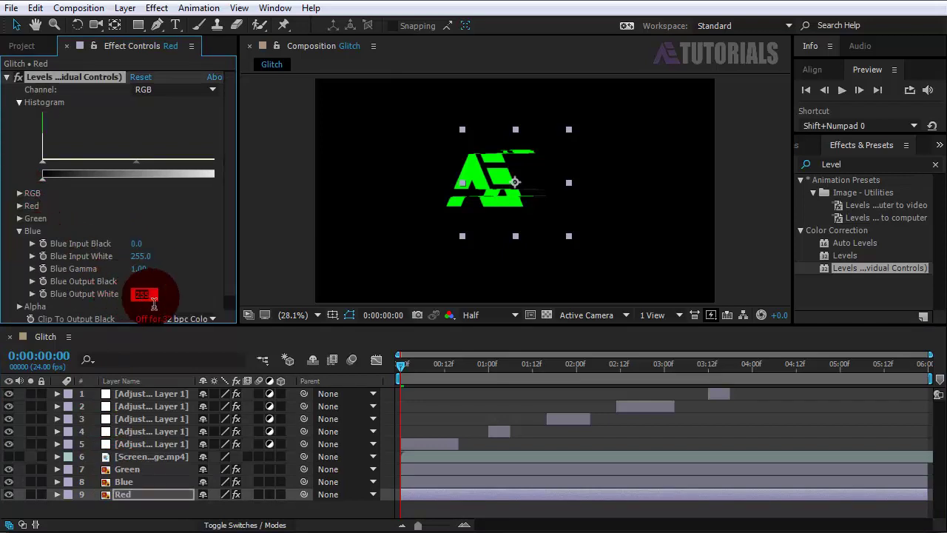
click(80, 256)
click(20, 232)
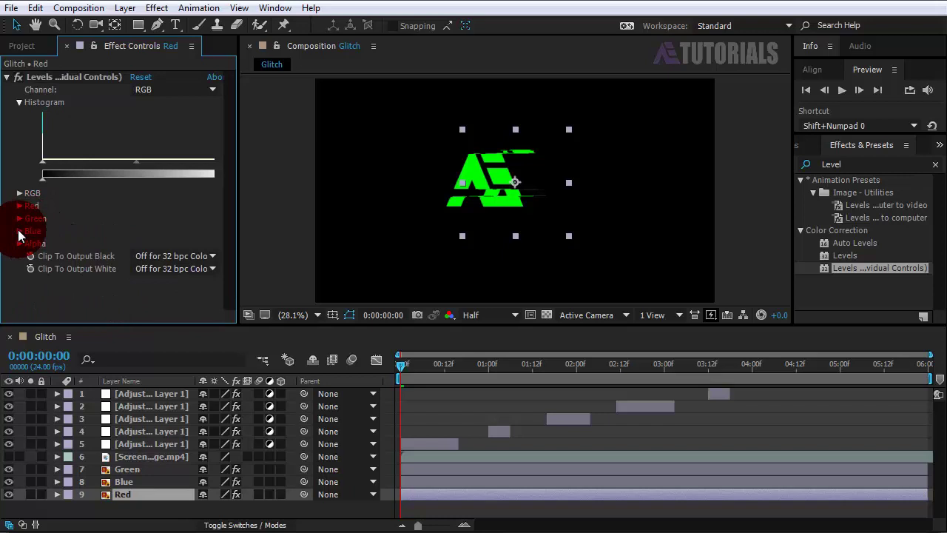
- Switch the Green and Blue layers' blend Mode to Screen, then return to the Switches view
key(F4)
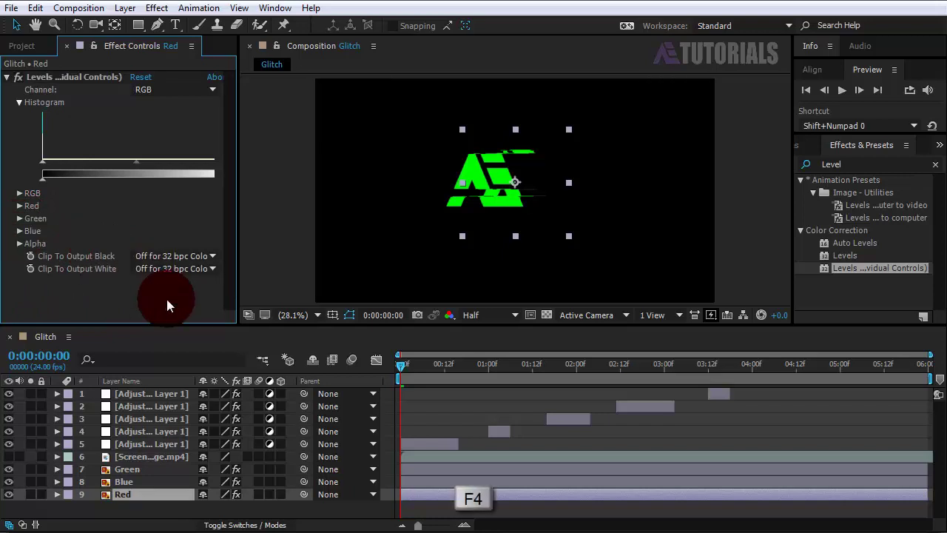
click(241, 522)
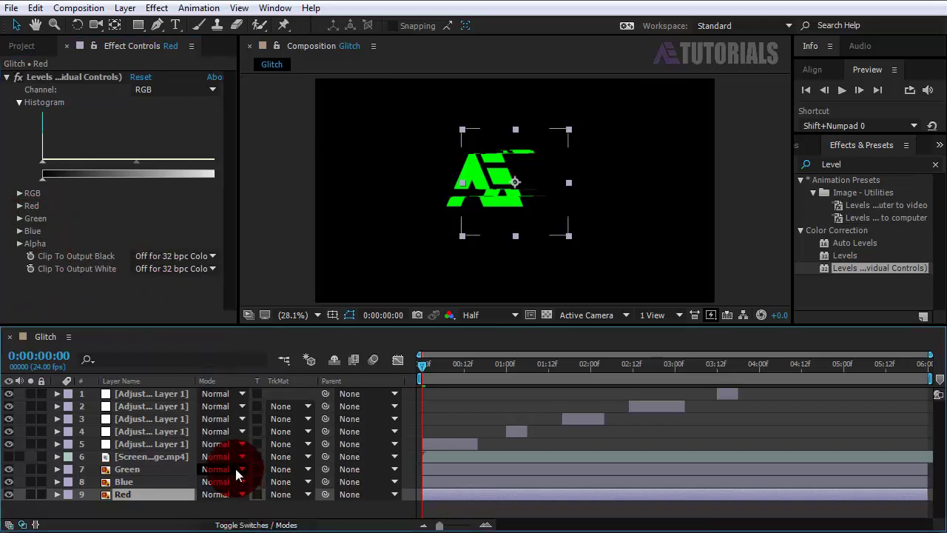
click(241, 495)
click(276, 185)
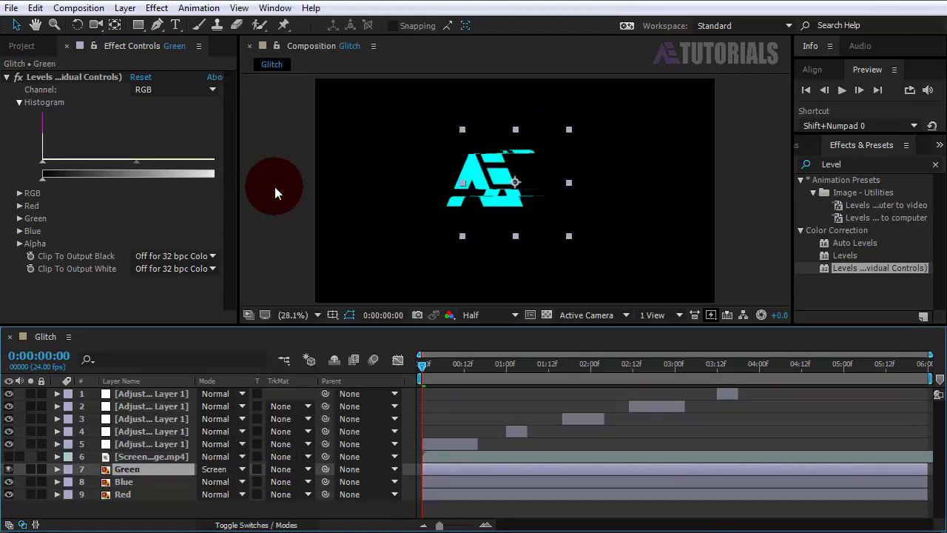
click(237, 476)
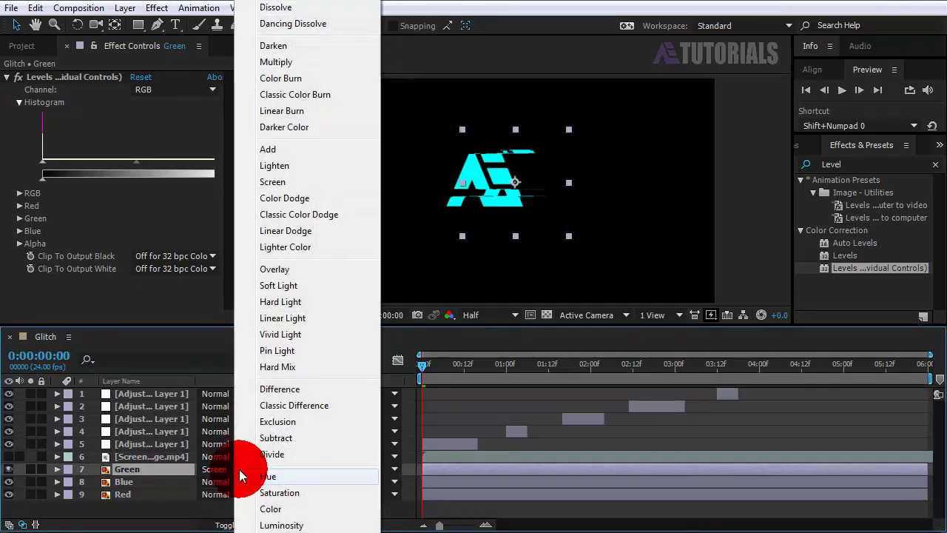
click(282, 183)
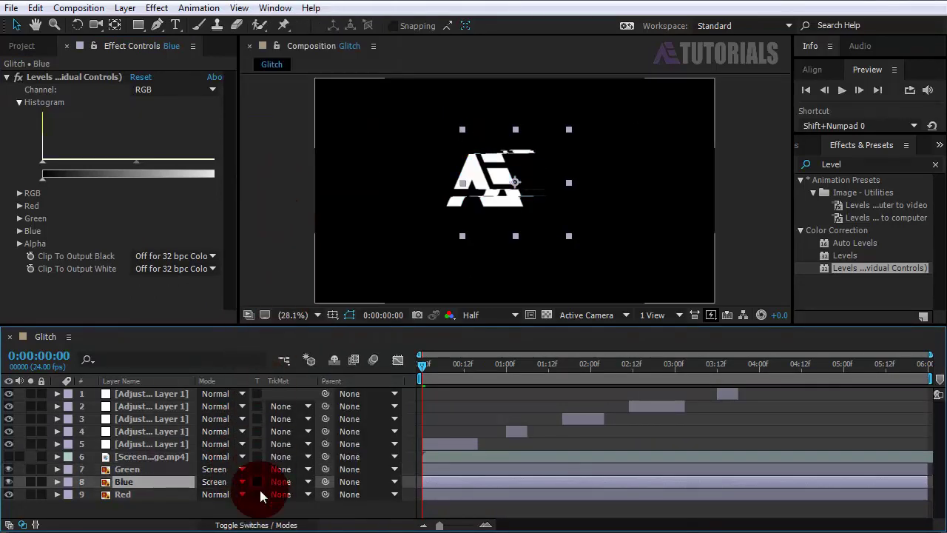
click(259, 525)
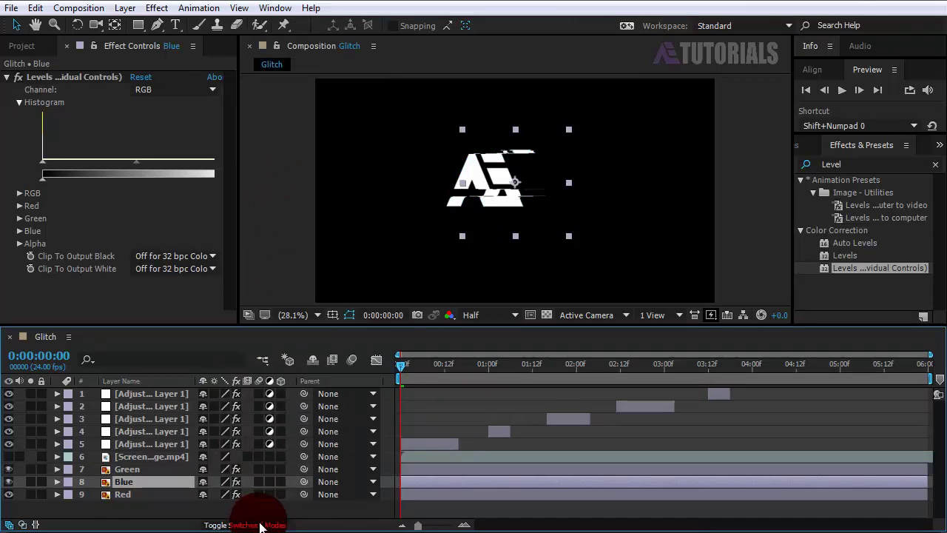
- Add a null object at the top of the stack and rename it Glitch
click(125, 8)
mouse_move(157, 9)
mouse_move(126, 9)
mouse_move(304, 24)
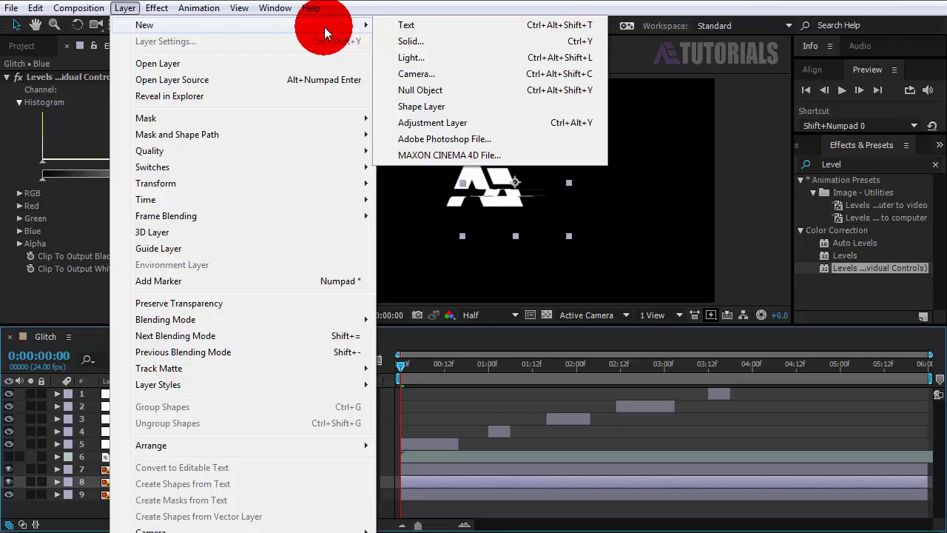
click(425, 90)
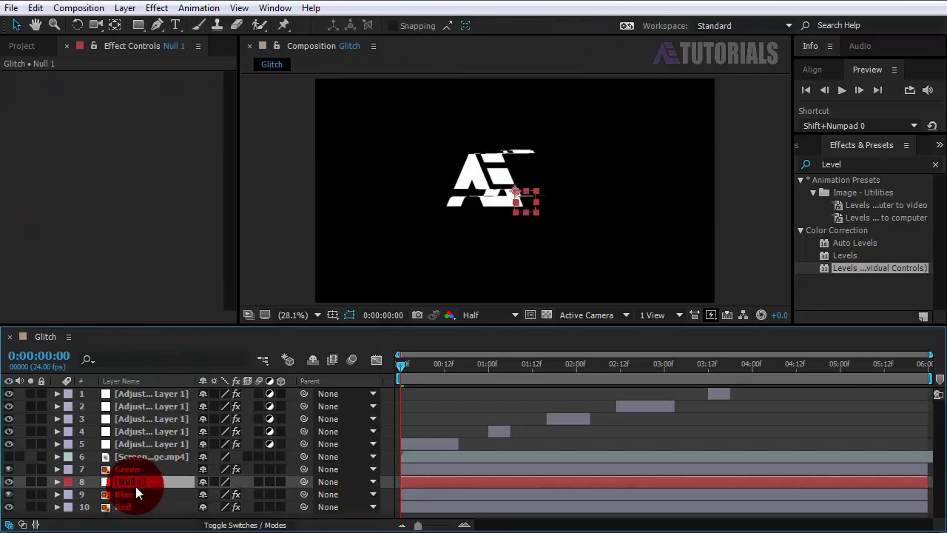
drag(136, 486, 142, 390)
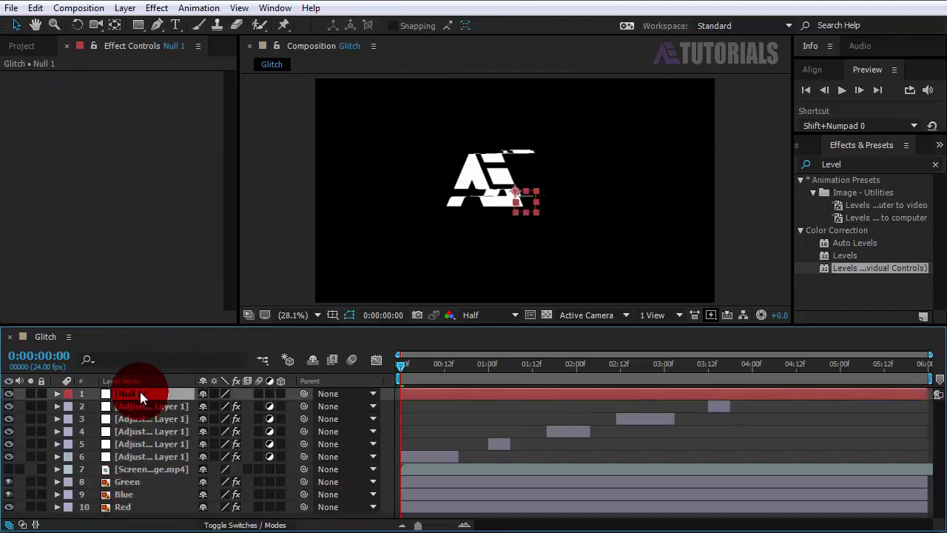
key(Return)
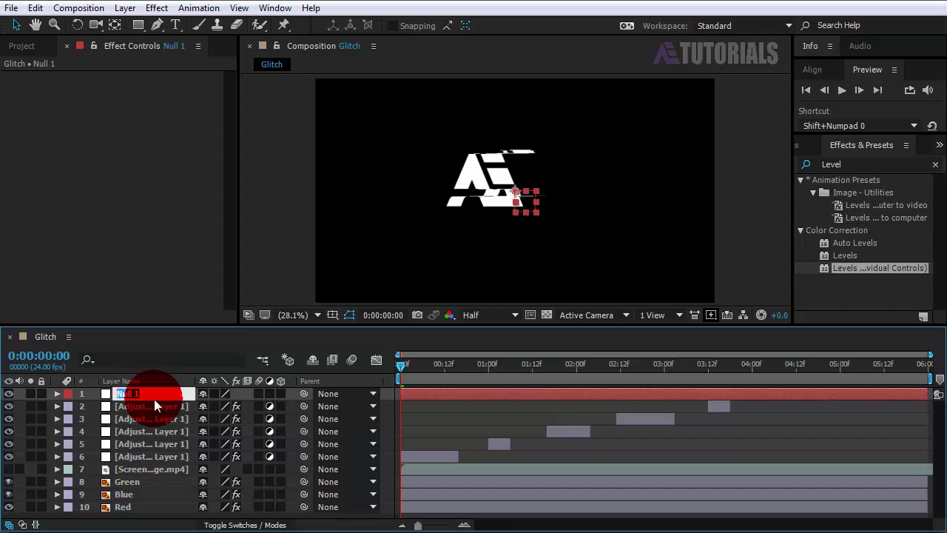
text(Glit)
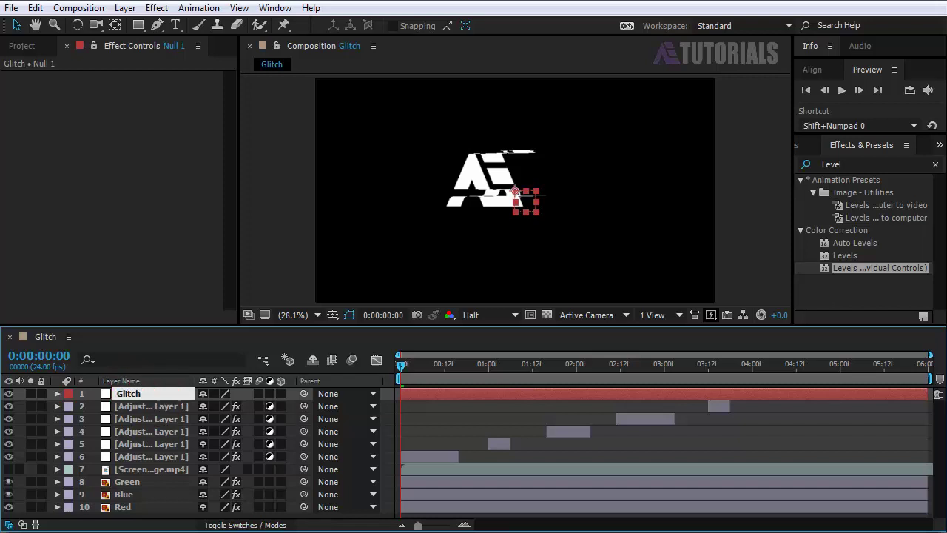
text(ch)
key(Return)
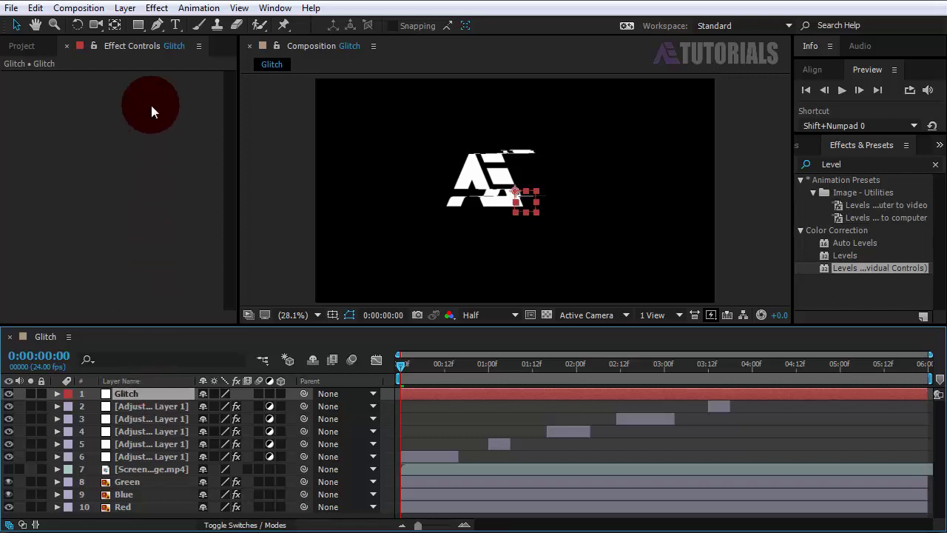
- Apply an Expression Controls > Slider Control effect to the Glitch null
click(156, 8)
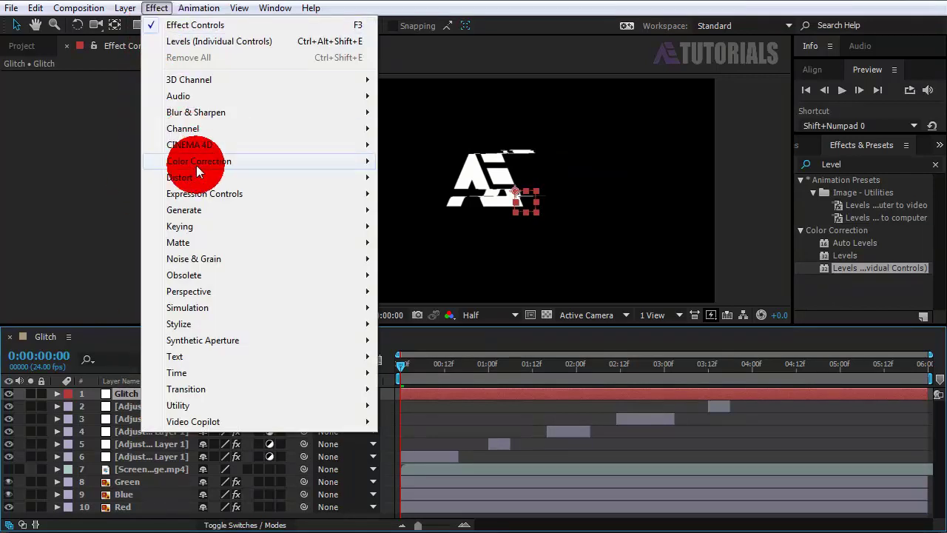
mouse_move(206, 191)
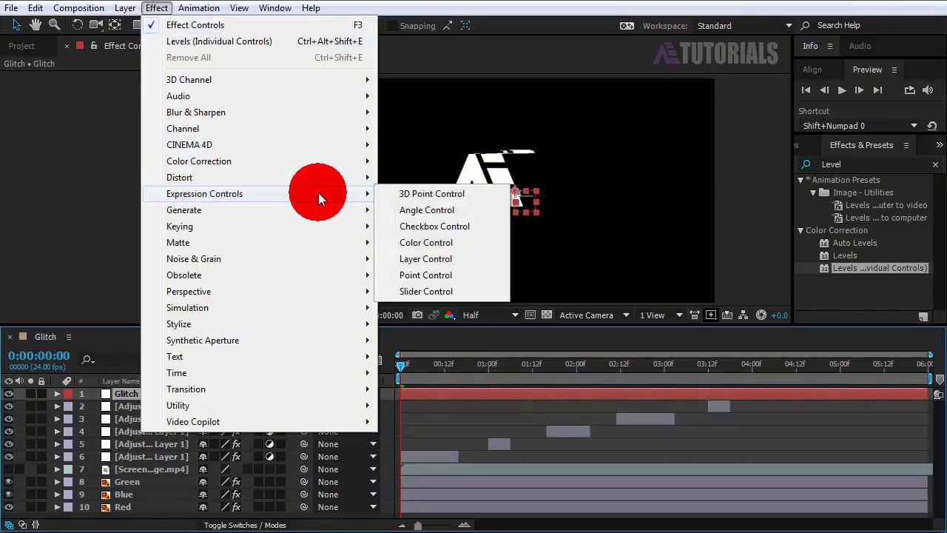
click(421, 291)
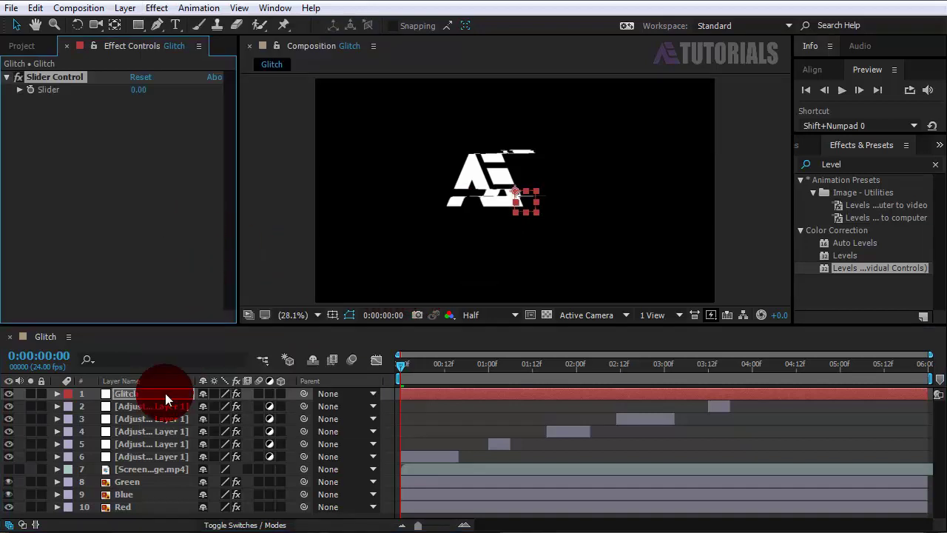
click(130, 509)
- Give the Red layer's Position the expression wiggle(10, …) with the Glitch layer's Slider as the amount
key(p)
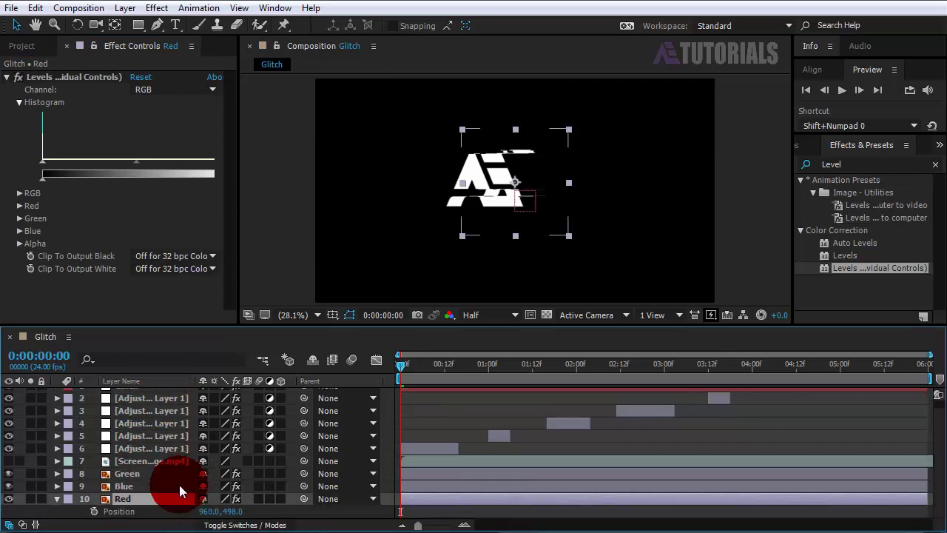
alt+click(94, 511)
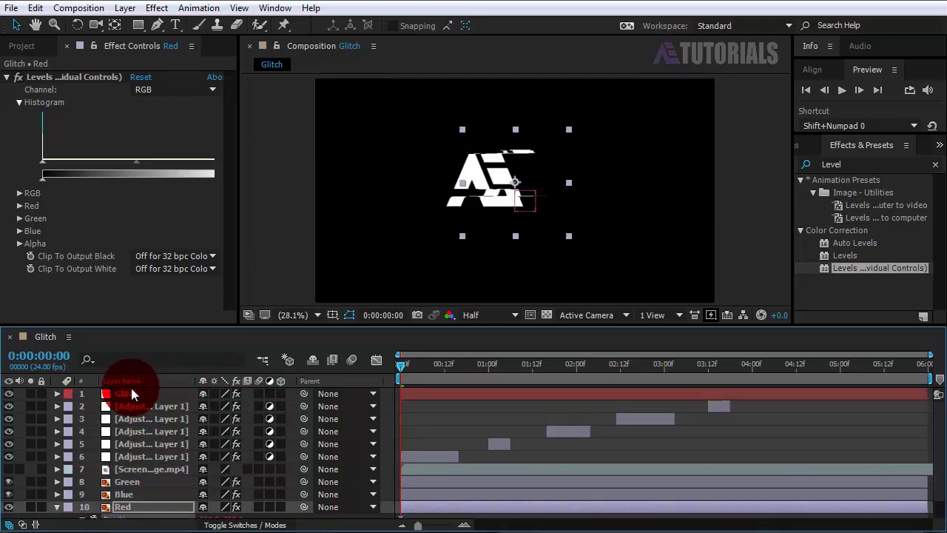
click(129, 394)
scroll(930, 429, down, 2)
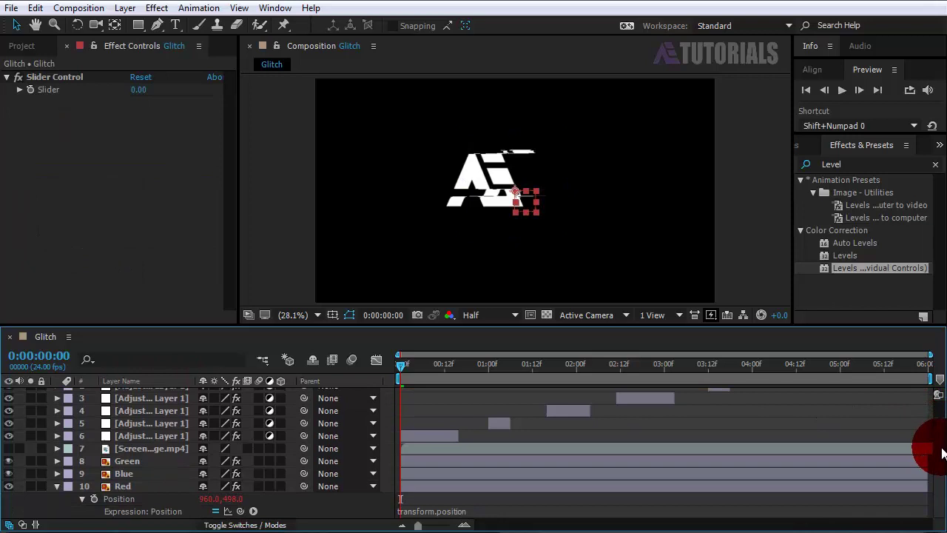
click(475, 511)
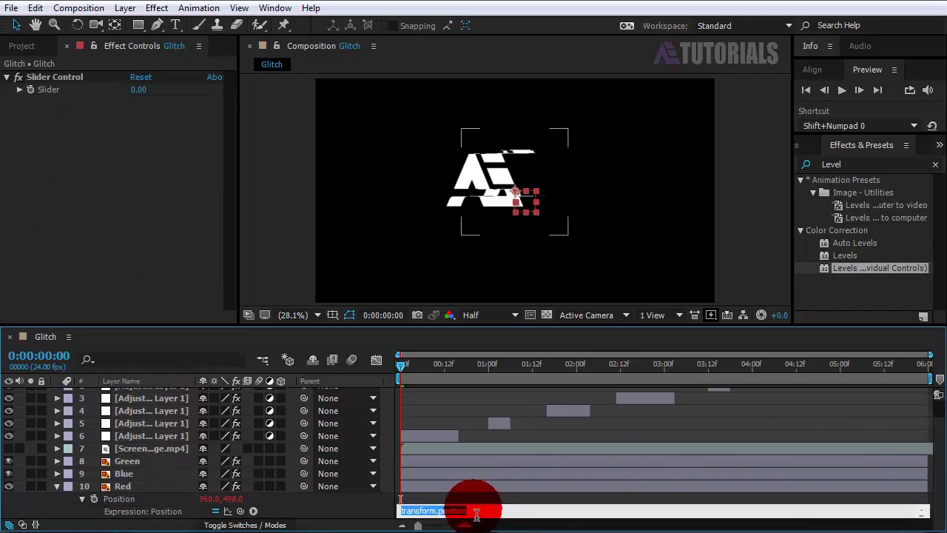
text(wi)
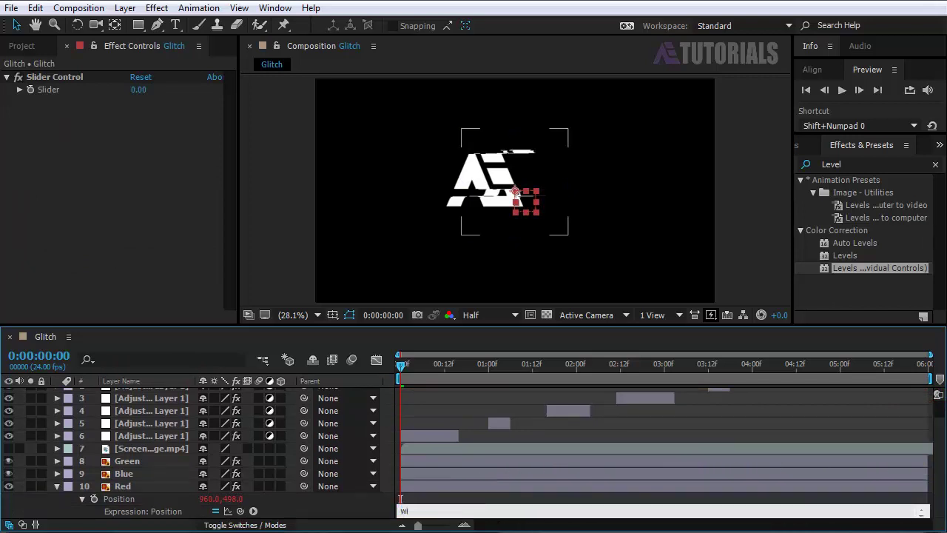
text(ggle)
click(476, 510)
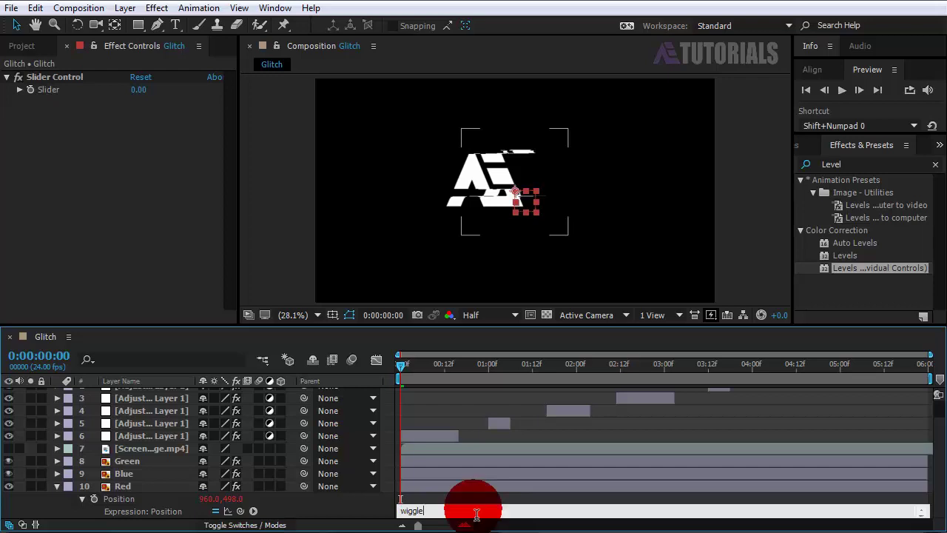
text((10,)
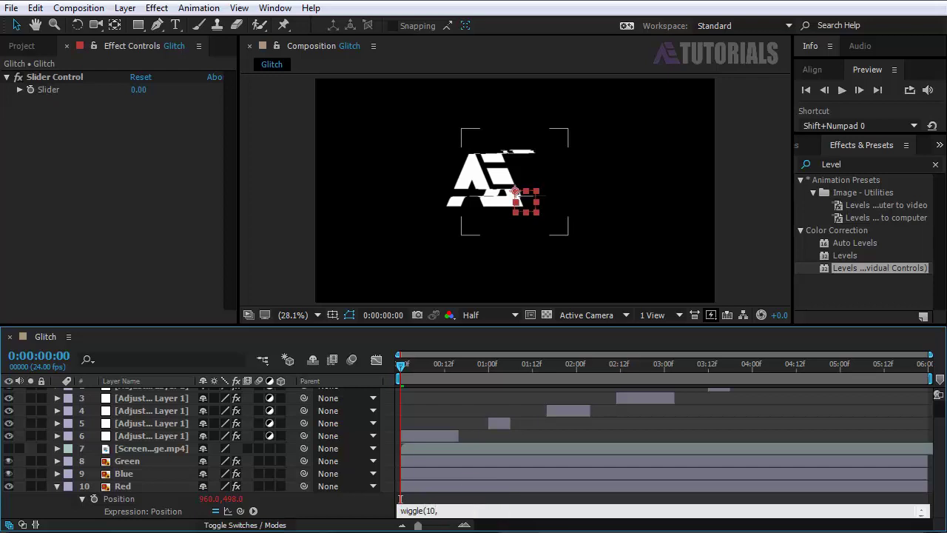
click(461, 507)
drag(240, 510, 48, 89)
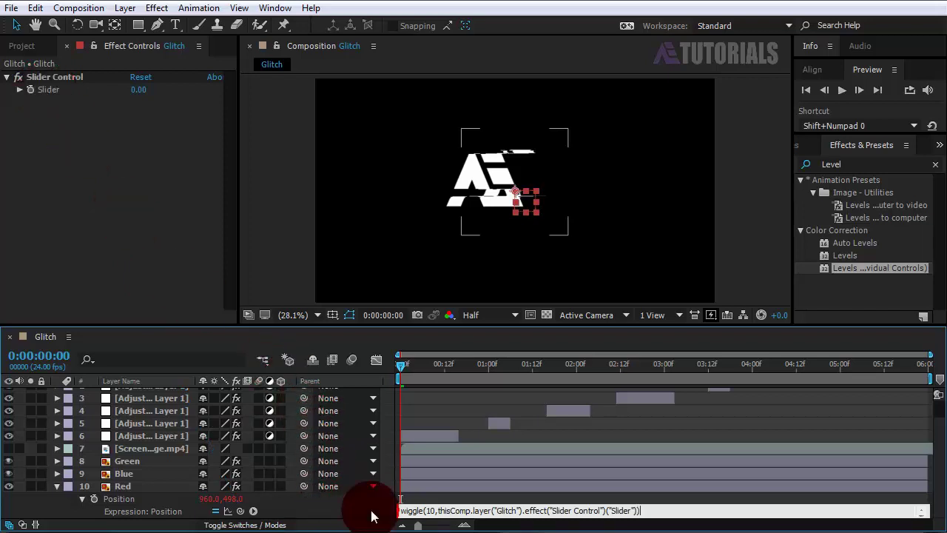
click(372, 516)
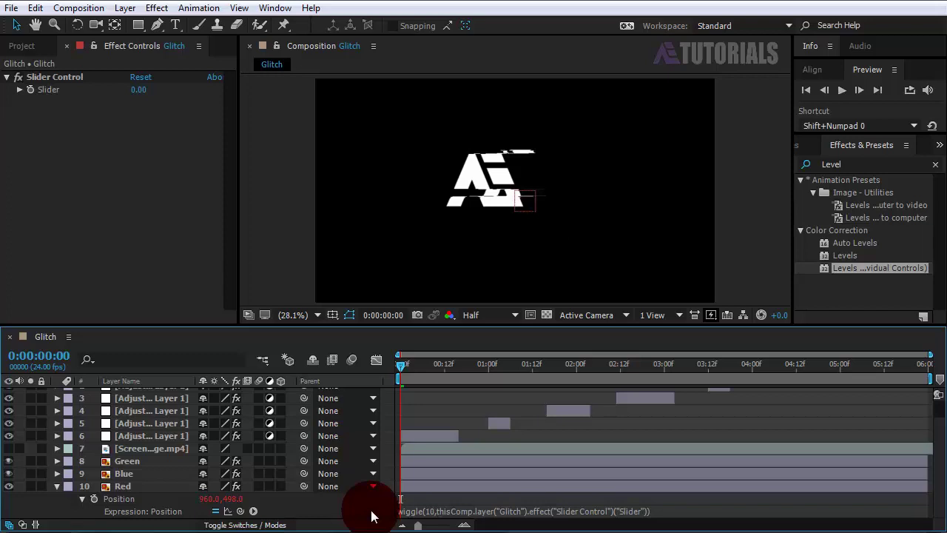
- Set the Glitch layer's Slider Control value to 50 at frame 0
click(58, 486)
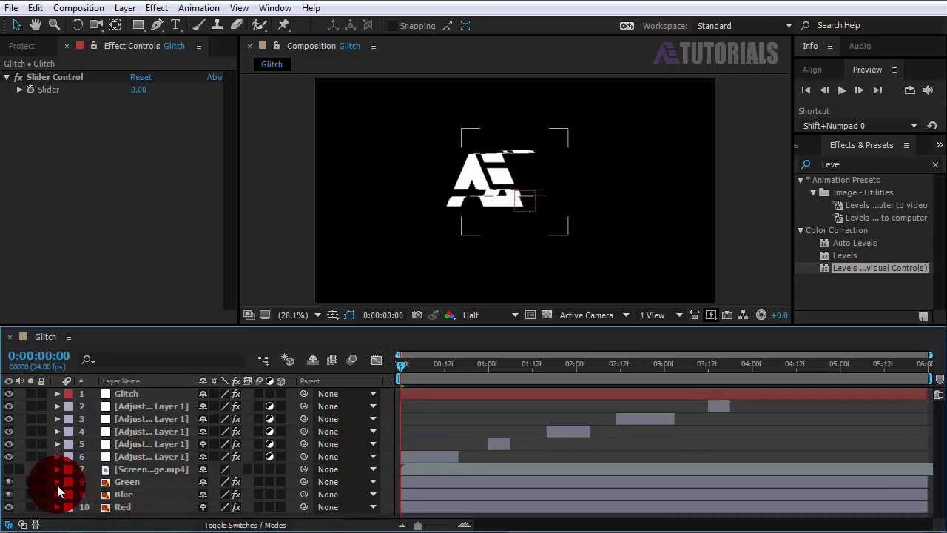
click(129, 392)
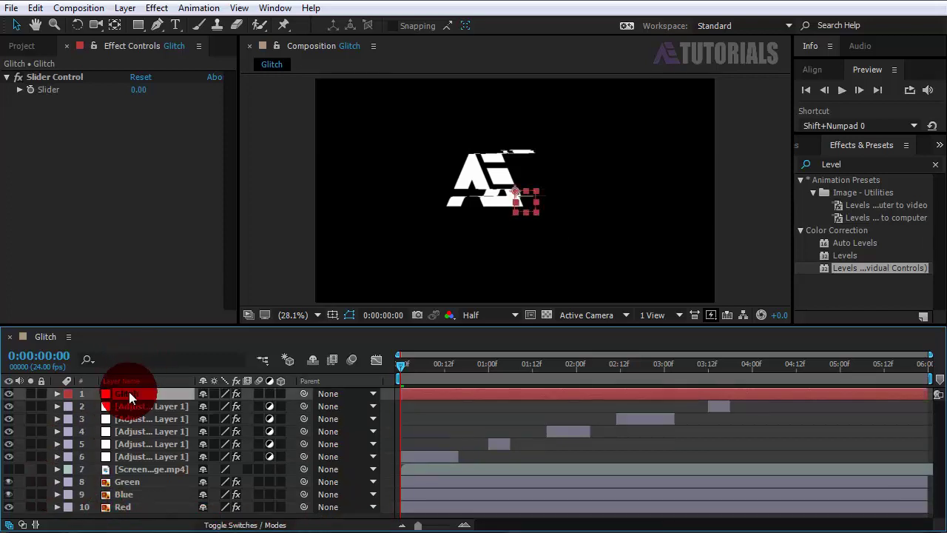
click(138, 90)
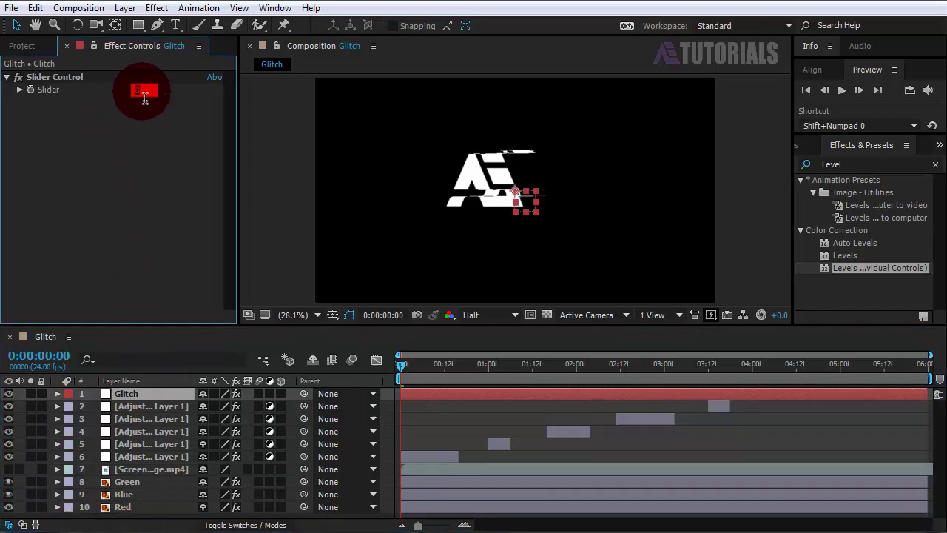
text(50)
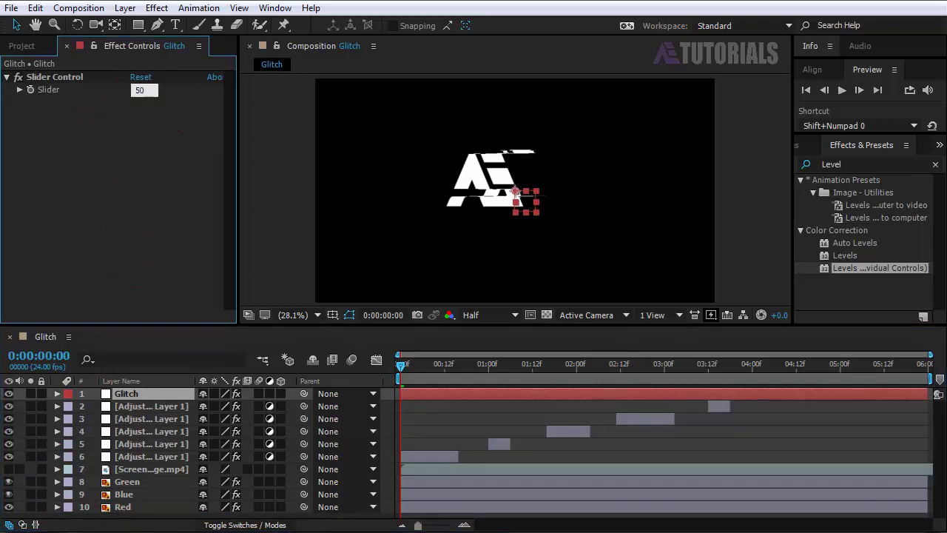
key(Return)
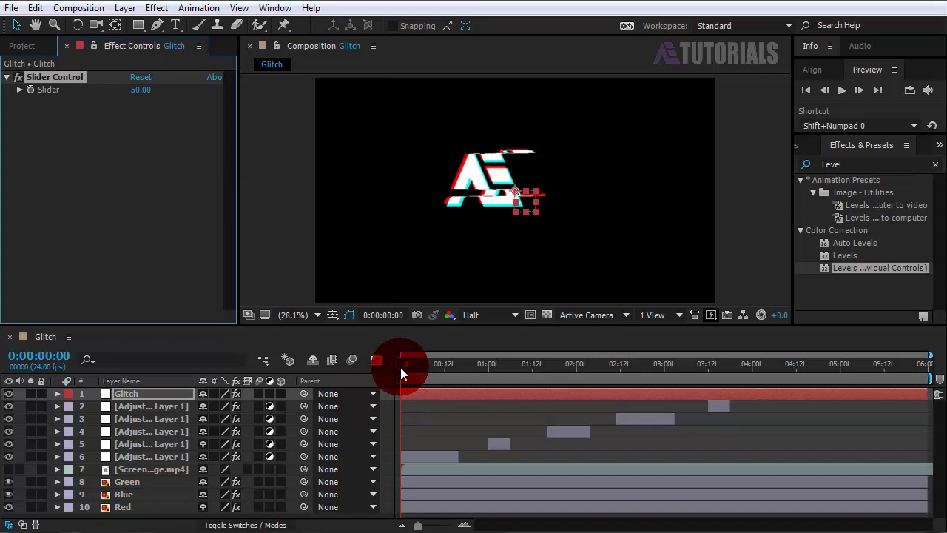
- Scrub to preview the glitch, then reveal the Glitch layer's keyframed Slider with U
mouse_move(400, 367)
mouse_down()
mouse_move(540, 367)
mouse_move(394, 372)
mouse_up()
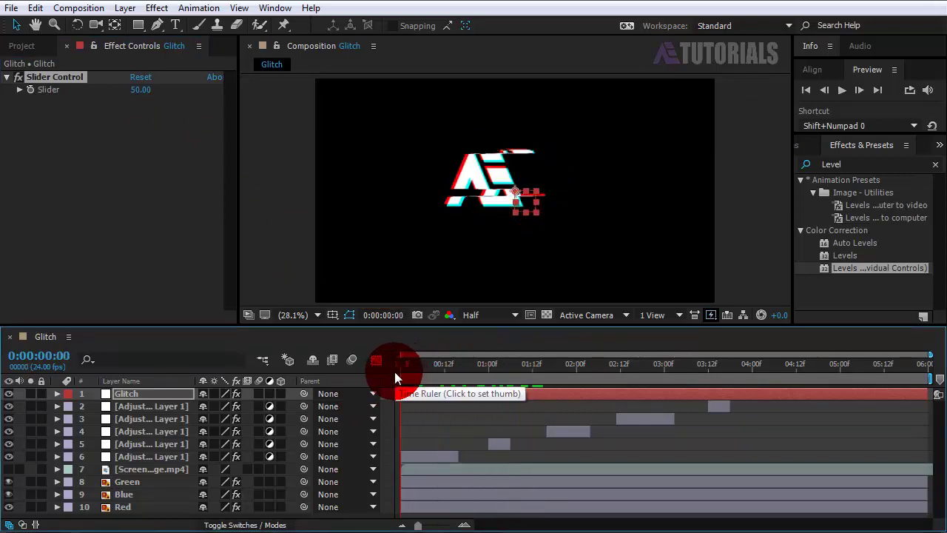
click(28, 89)
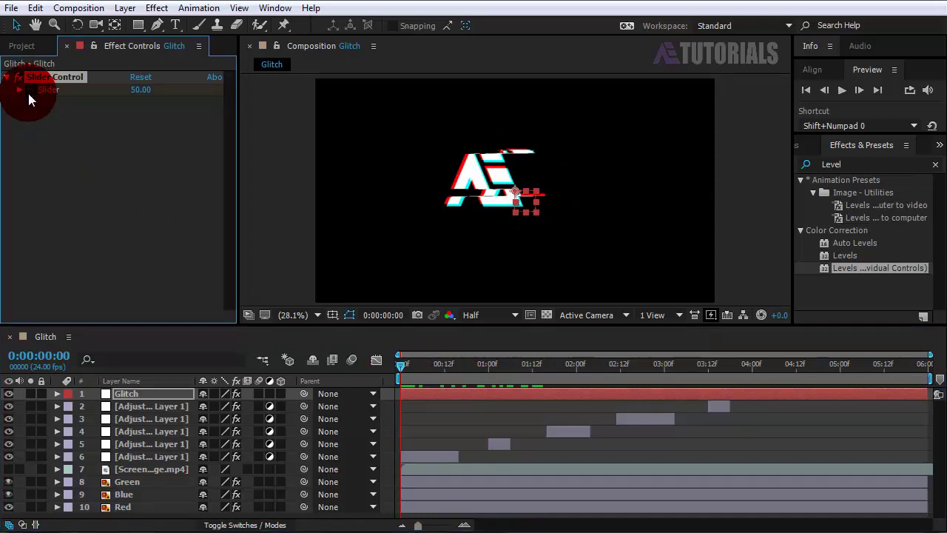
click(134, 392)
key(u)
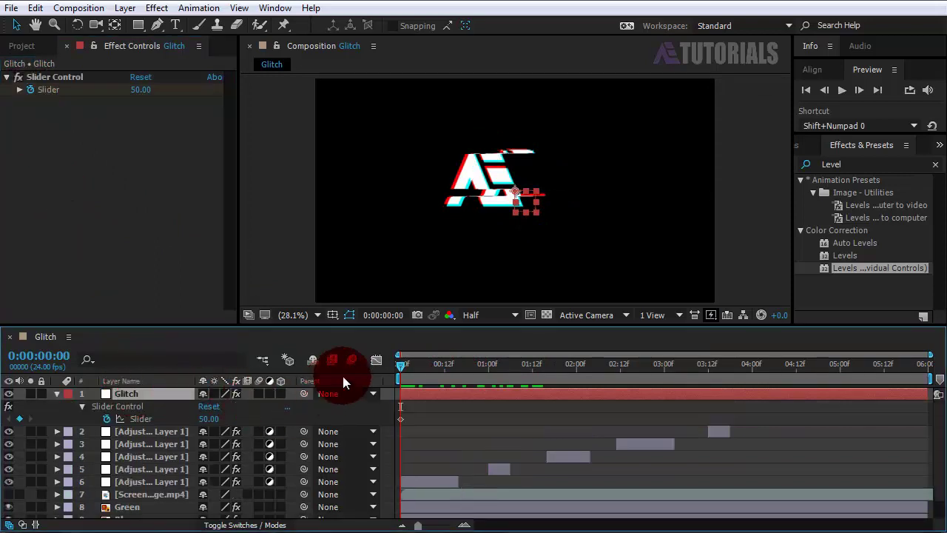
- Set the Slider to 0 at about 0:20 and add a Slider keyframe at 1:02
drag(402, 366, 474, 368)
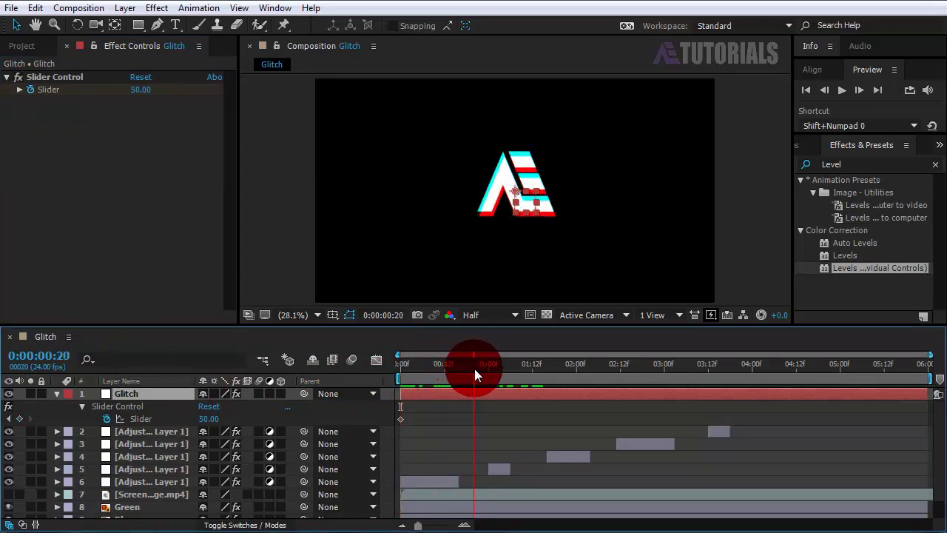
click(141, 89)
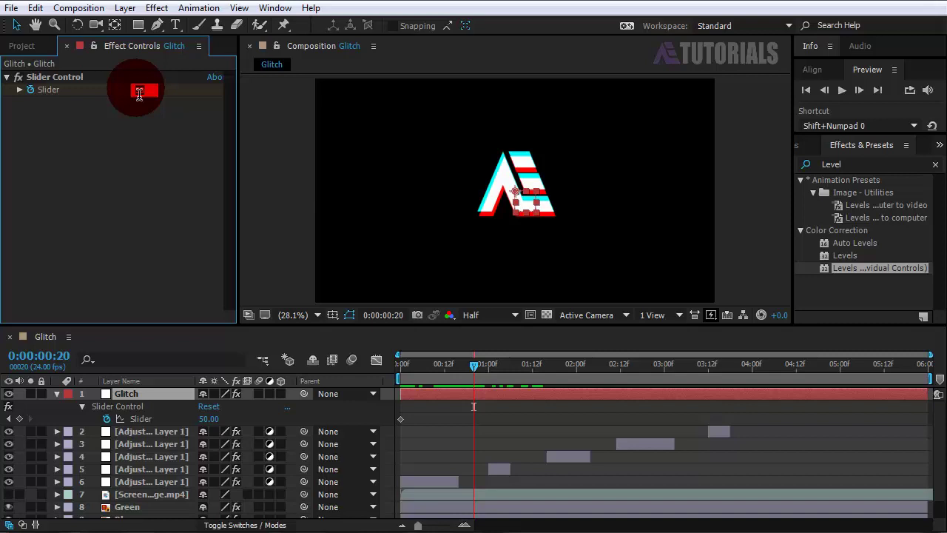
text(0)
click(287, 285)
drag(473, 368, 688, 369)
click(20, 419)
click(492, 370)
- Key the Slider to 50 at 1:17 and back to 0 at 2:08
click(140, 90)
text(50)
key(Return)
click(552, 368)
click(143, 93)
text(0)
key(Return)
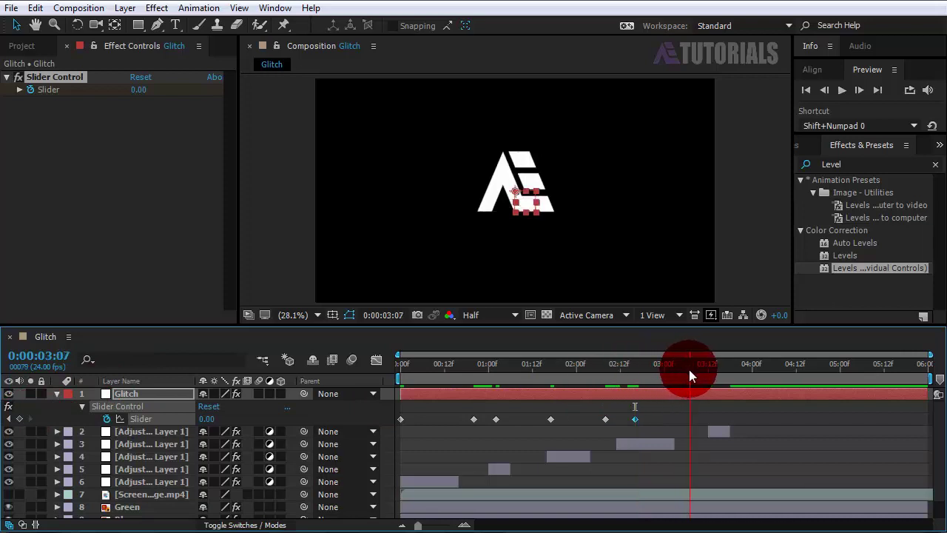
- Key the Slider to 50 at 3:07 and 0 at 3:20, then select all eight keyframes
click(138, 90)
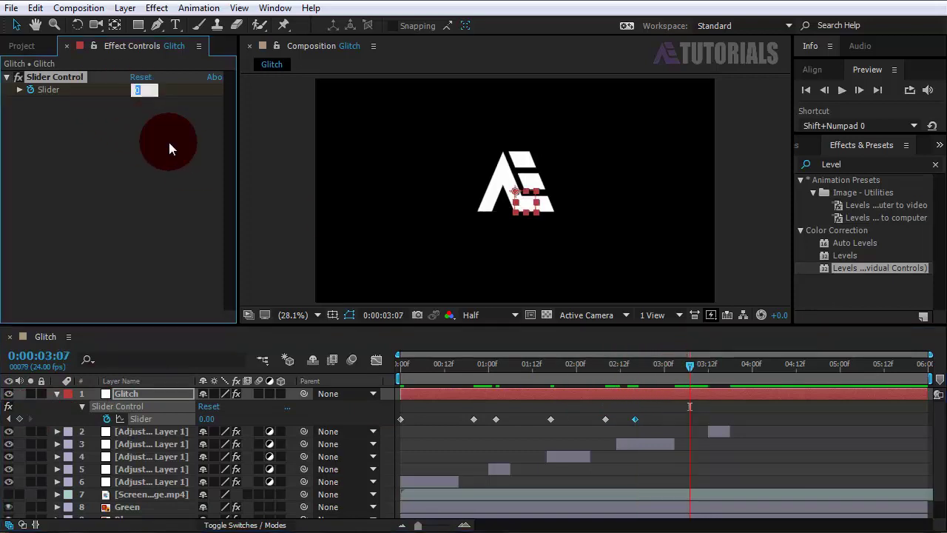
text(50)
key(Return)
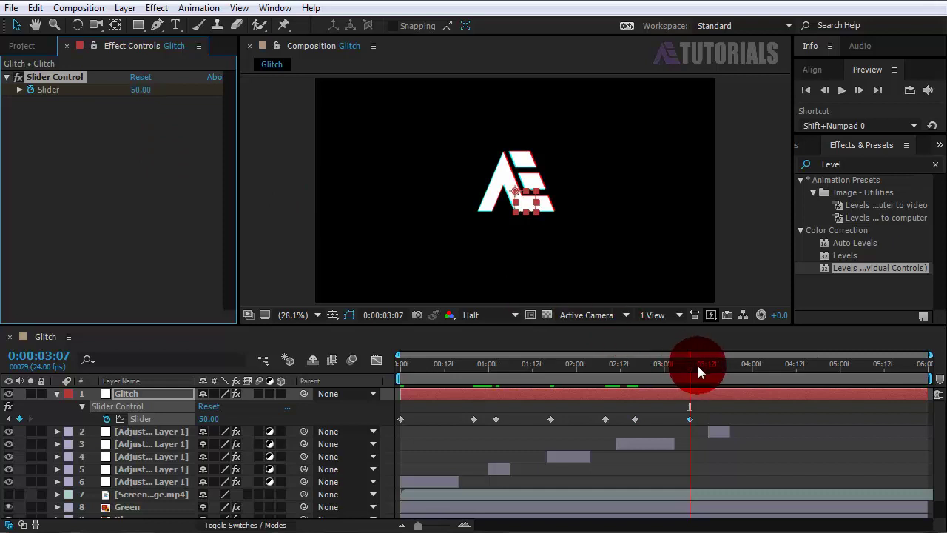
drag(697, 365, 739, 371)
click(141, 90)
text(0)
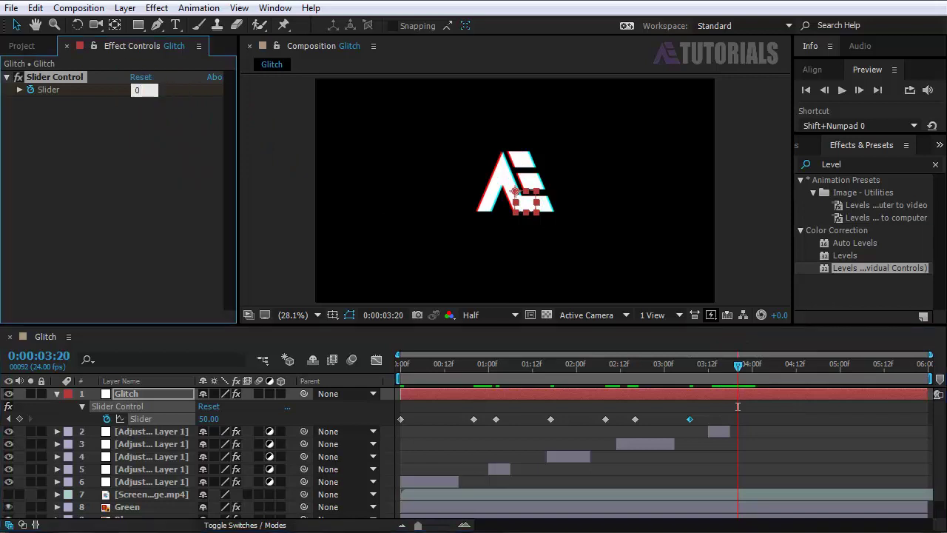
click(184, 156)
click(750, 446)
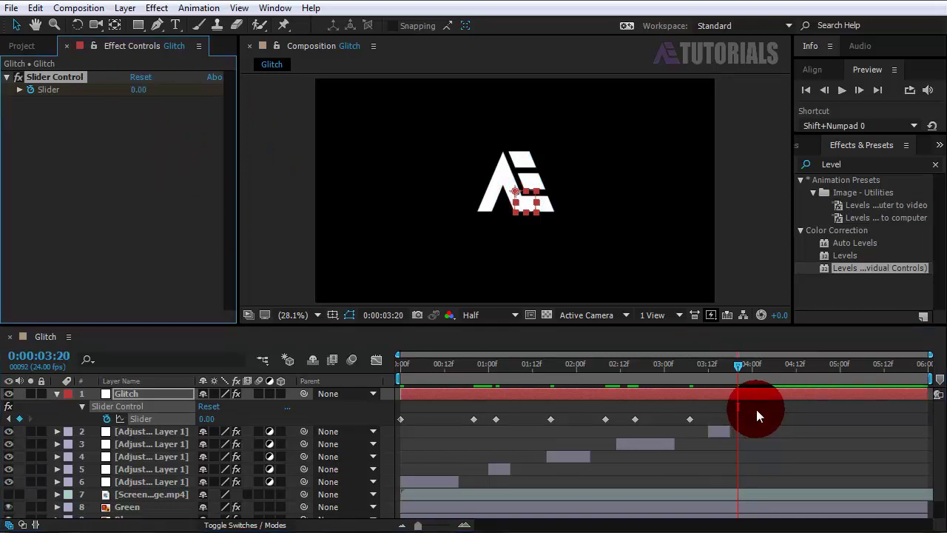
drag(756, 409, 399, 420)
- Apply Easy Ease (F9) to the eight Slider keyframes and play the glitch back
key(F9)
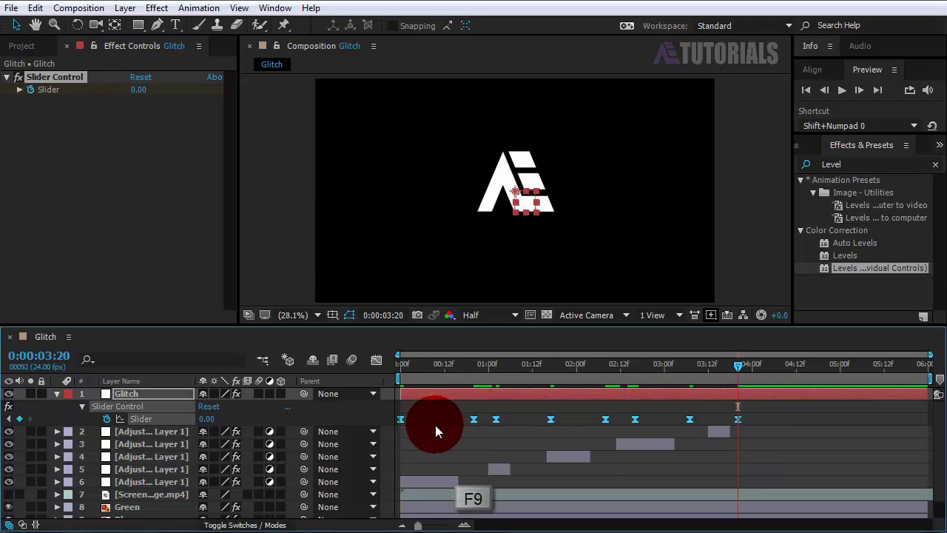
click(841, 89)
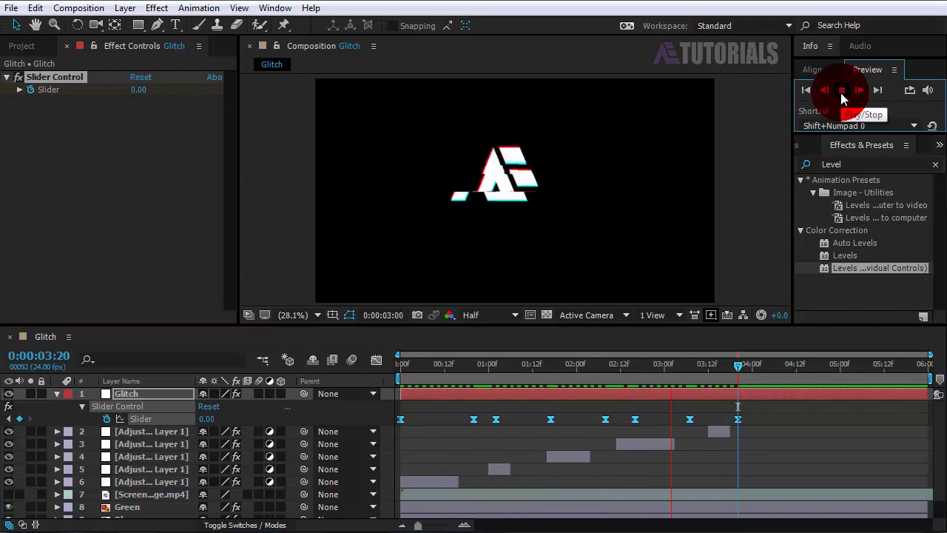
click(842, 93)
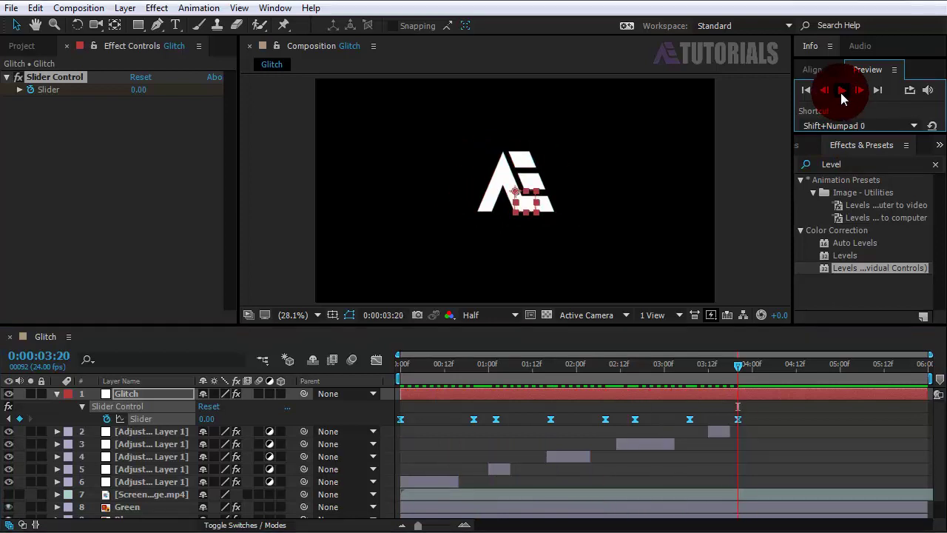
- Collapse the Glitch layer, deselect all layers, and show the Project panel items
click(54, 395)
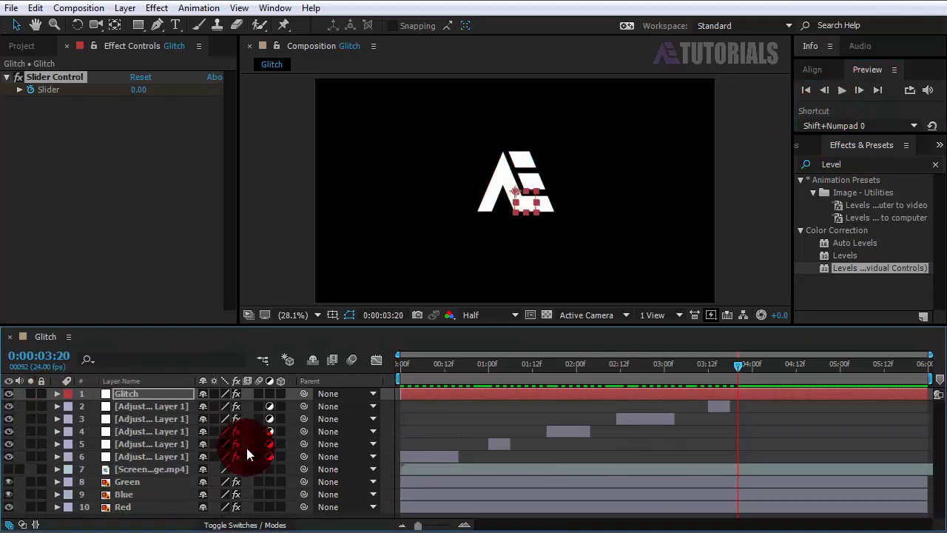
click(385, 420)
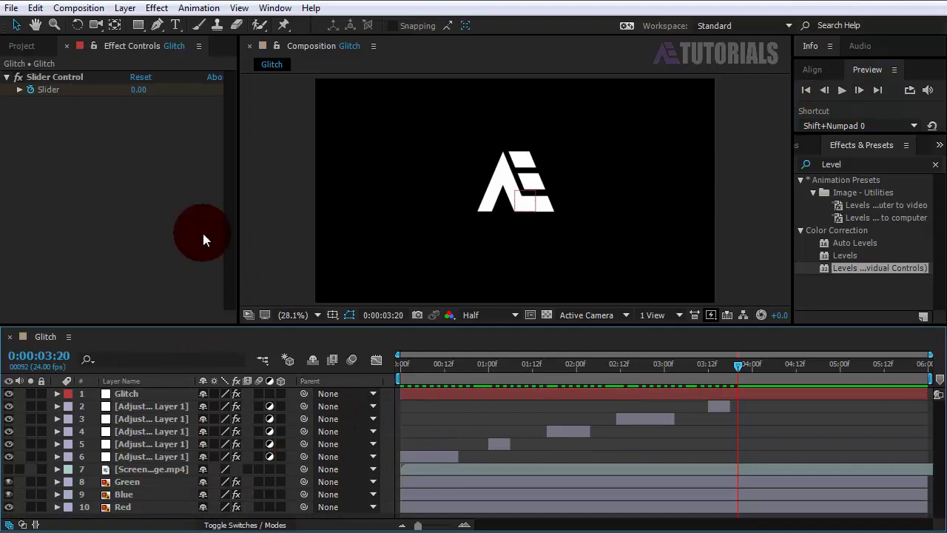
click(45, 48)
- Create a 1920×1080, 6-second comp named Final and drop the Glitch comp into it
click(47, 316)
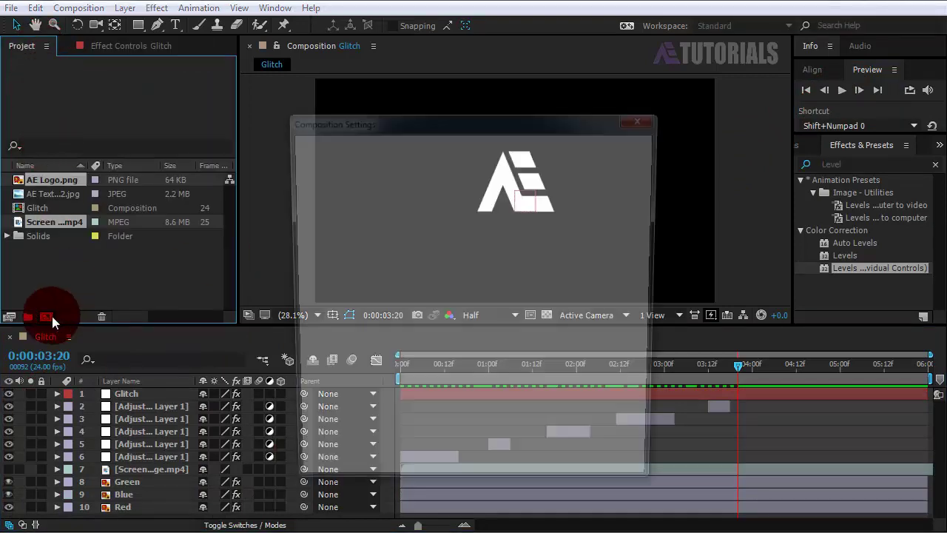
text(Final)
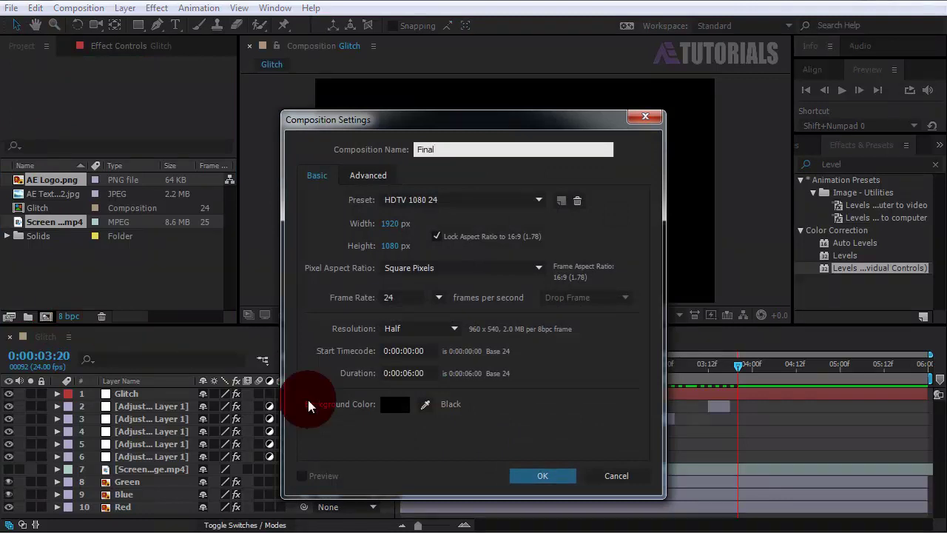
click(529, 475)
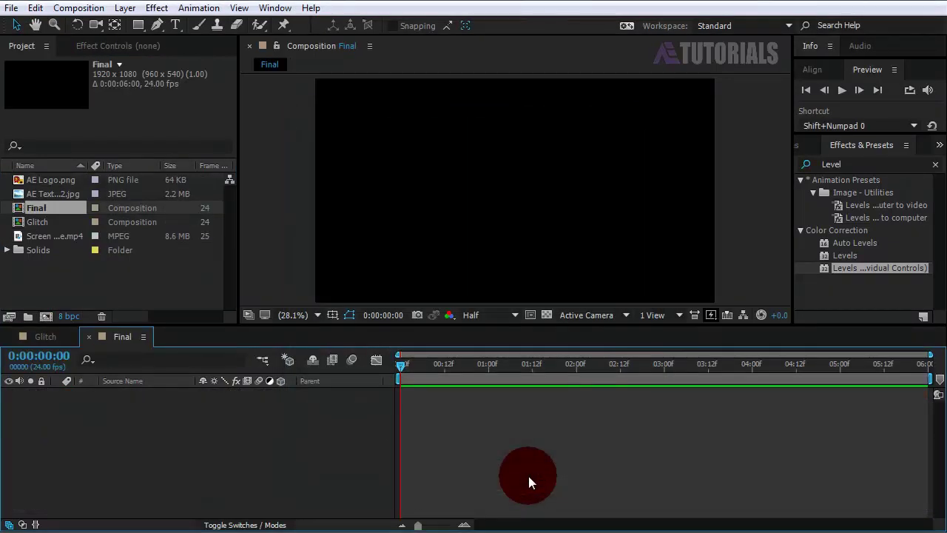
drag(42, 220, 117, 412)
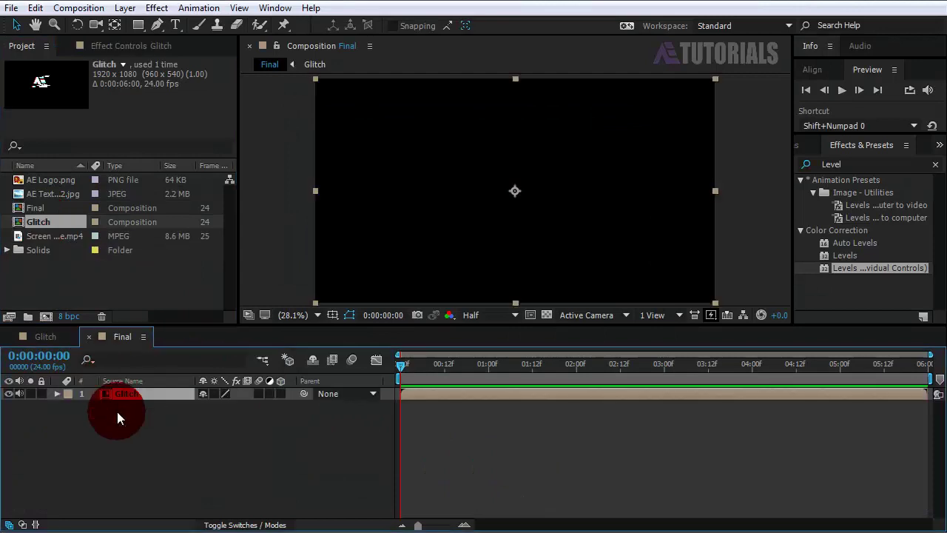
mouse_move(398, 363)
mouse_down()
mouse_move(537, 365)
mouse_move(403, 372)
mouse_move(391, 343)
mouse_move(385, 361)
mouse_up()
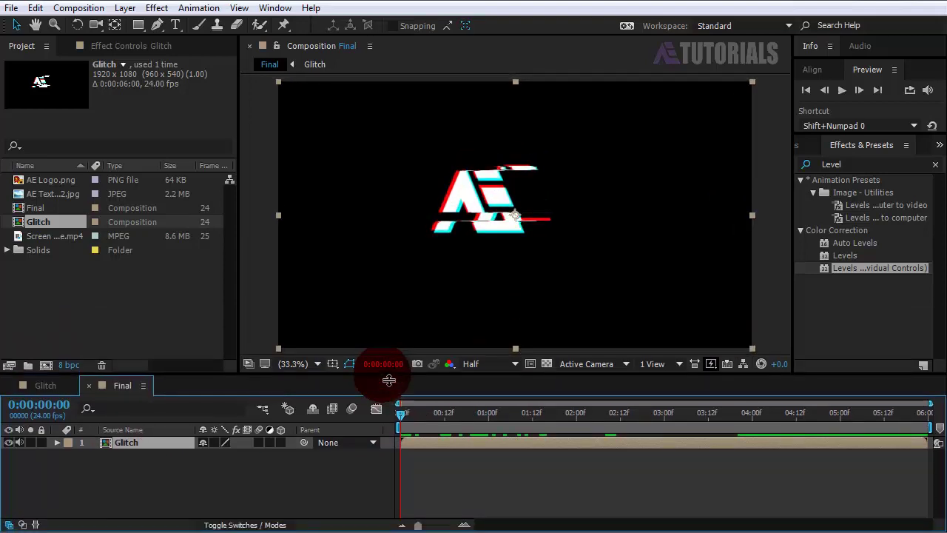
- Make Glitch a 3D layer, add a 28mm two-node Camera 1, and duplicate Glitch with Ctrl+D
click(281, 443)
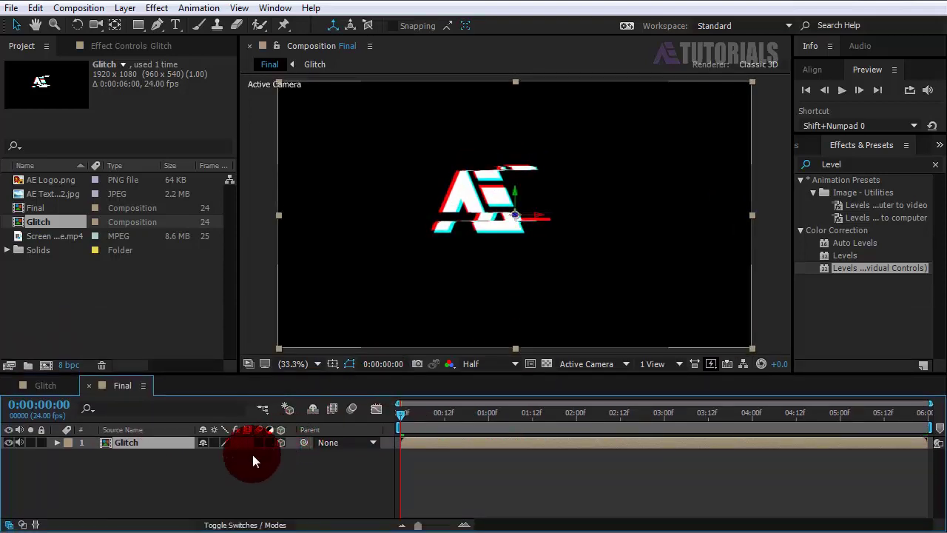
click(125, 8)
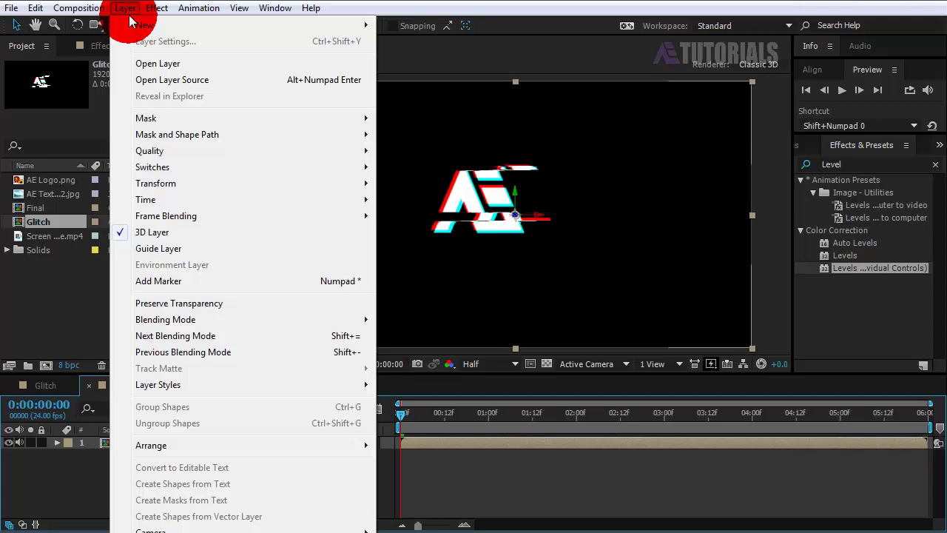
mouse_move(233, 28)
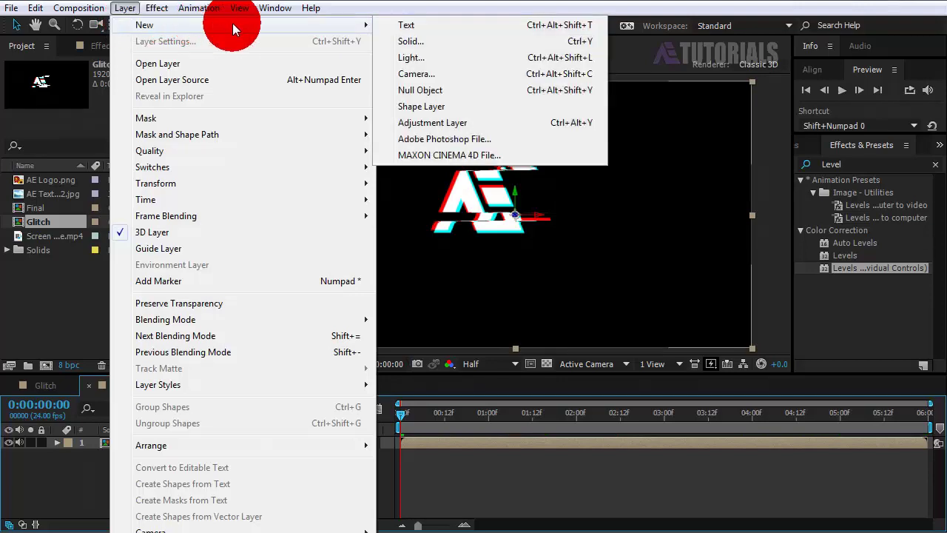
click(409, 71)
click(596, 466)
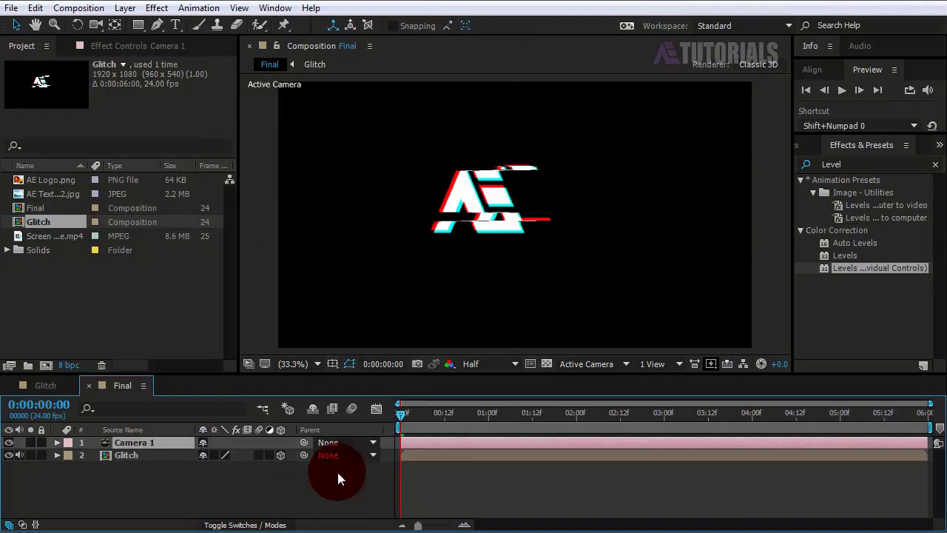
click(143, 454)
key(ctrl+d)
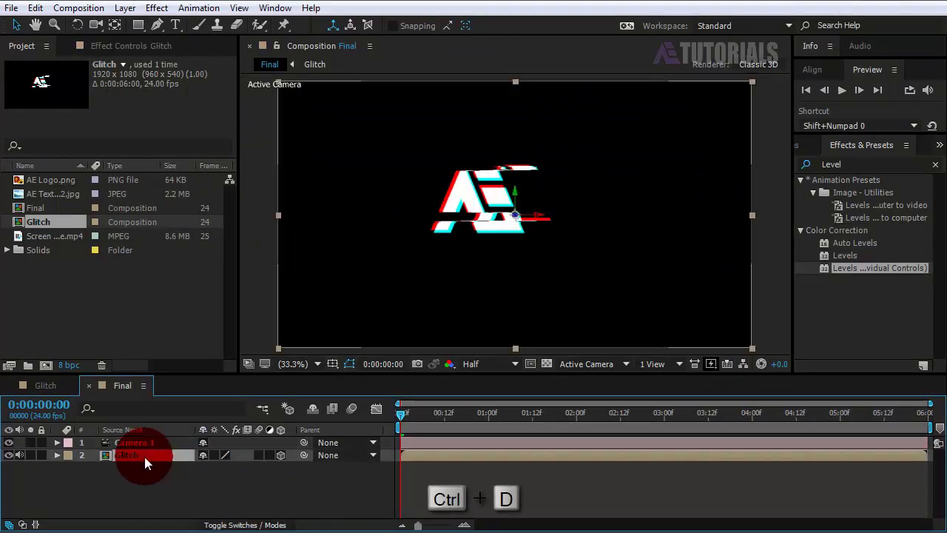
- Rename the duplicated bottom Glitch layer to Refection
click(135, 468)
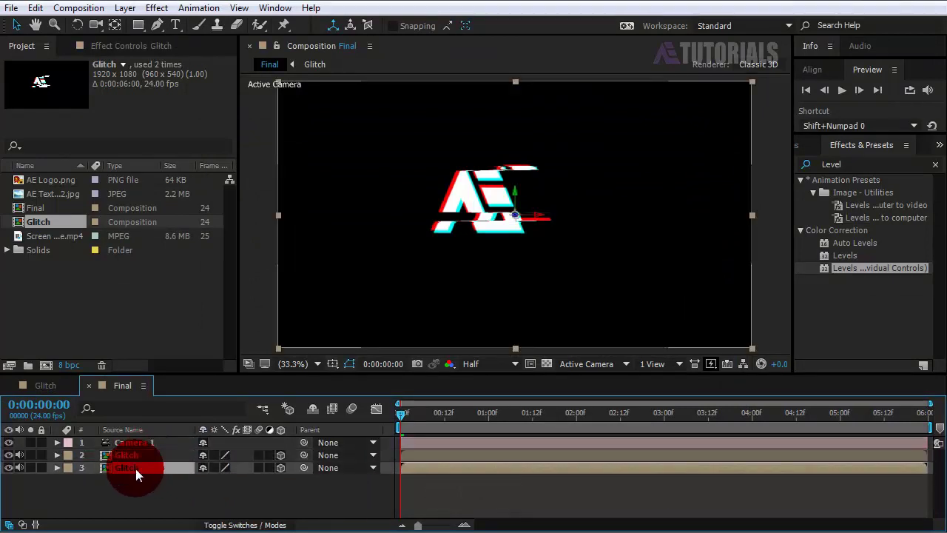
key(Return)
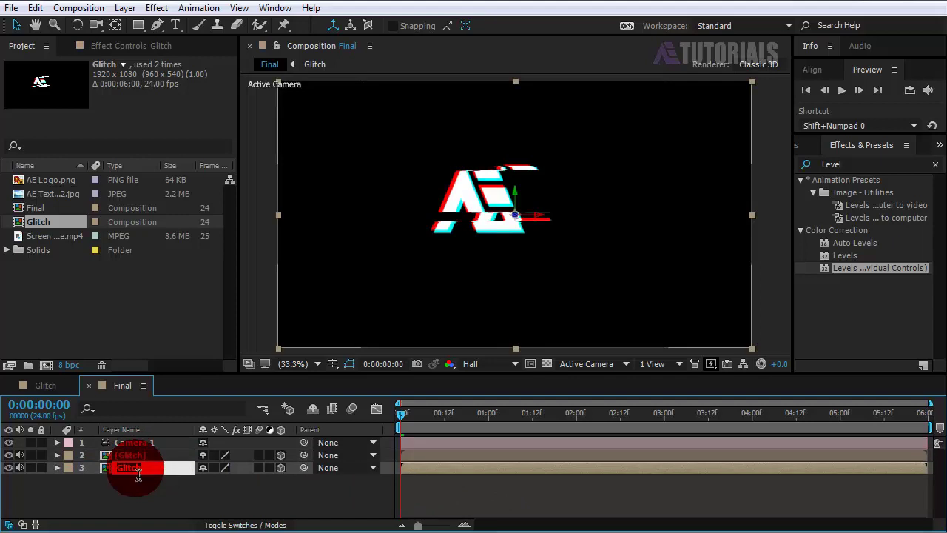
text(Re)
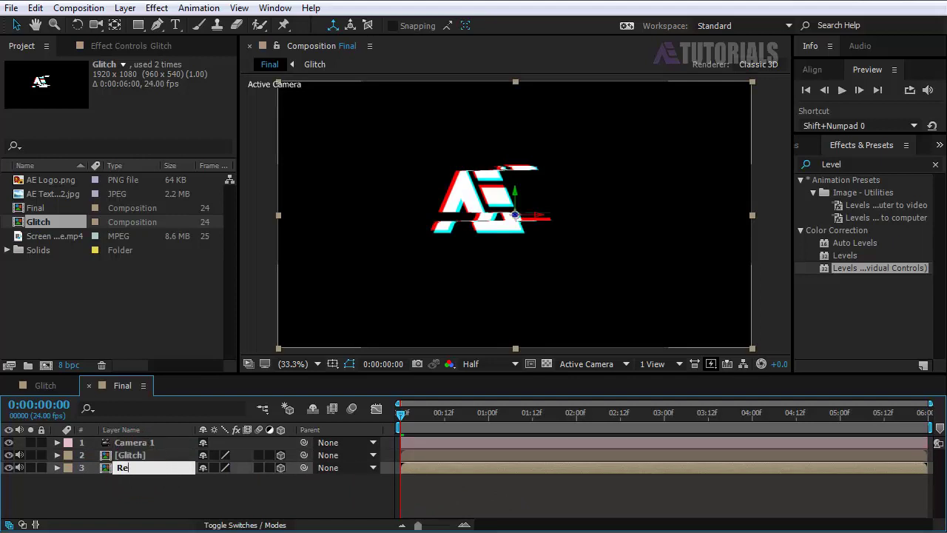
text(fection)
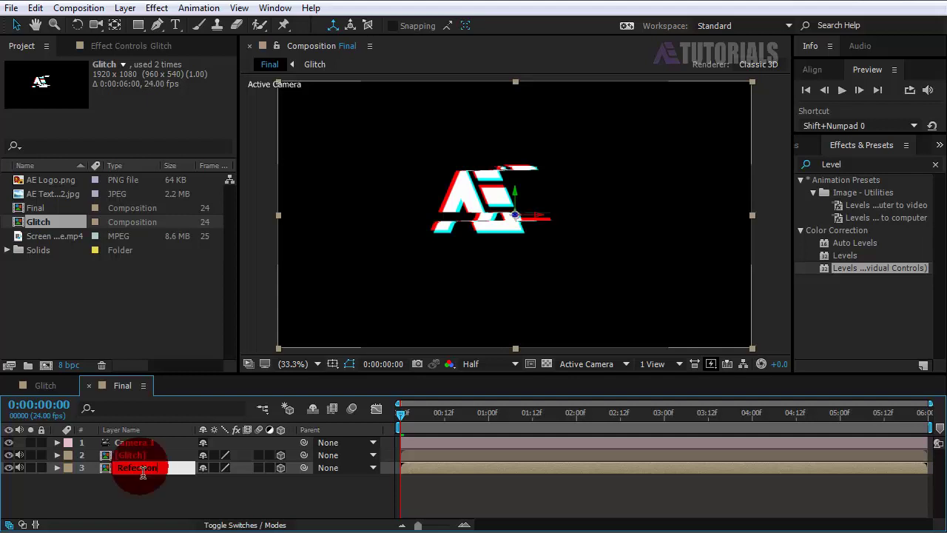
click(139, 490)
- Tilt Refection flat with the Rotation tool and move it down beneath the logo, checking at 0:00:04:03
click(146, 473)
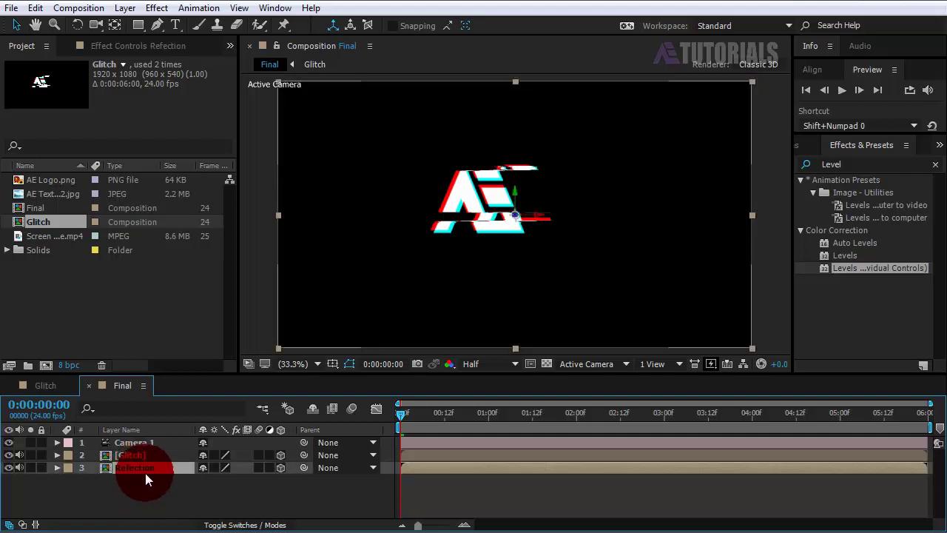
click(77, 25)
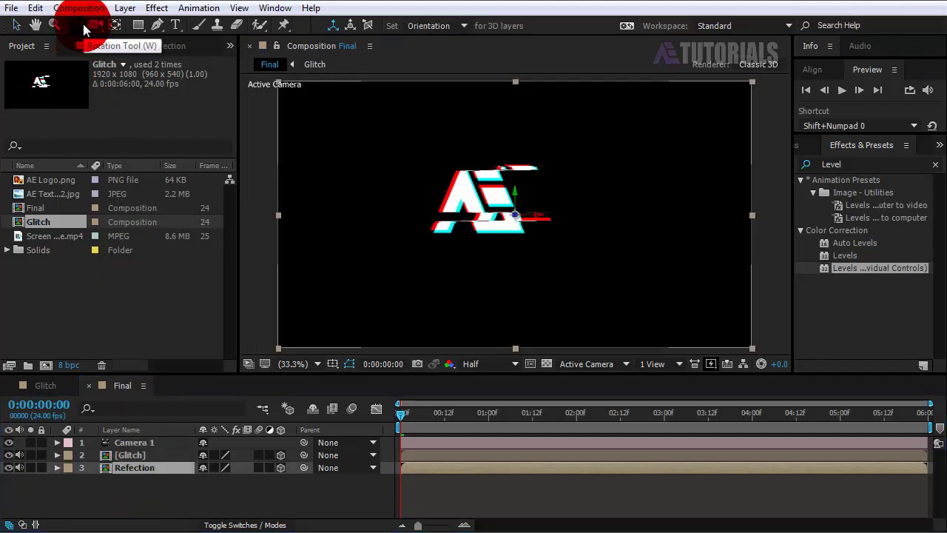
drag(511, 200, 540, 249)
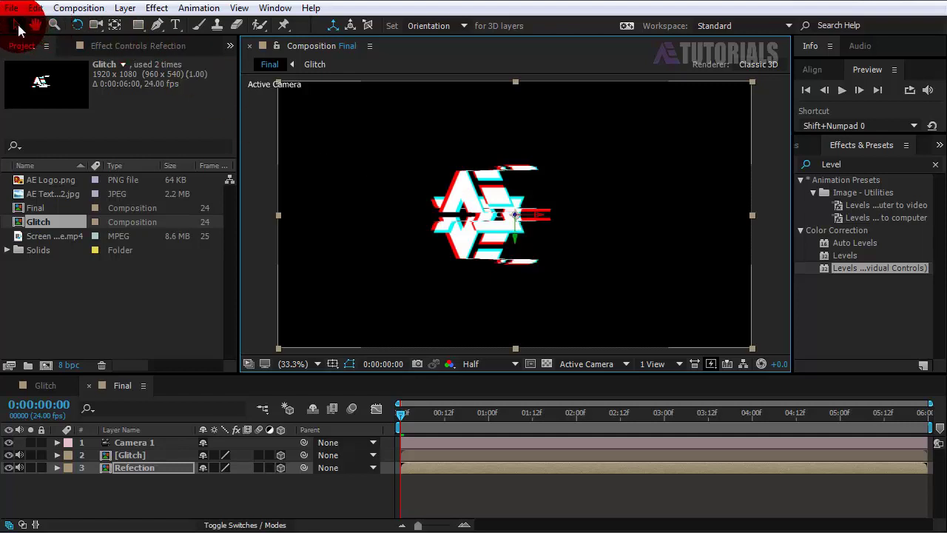
click(16, 24)
drag(516, 242, 516, 285)
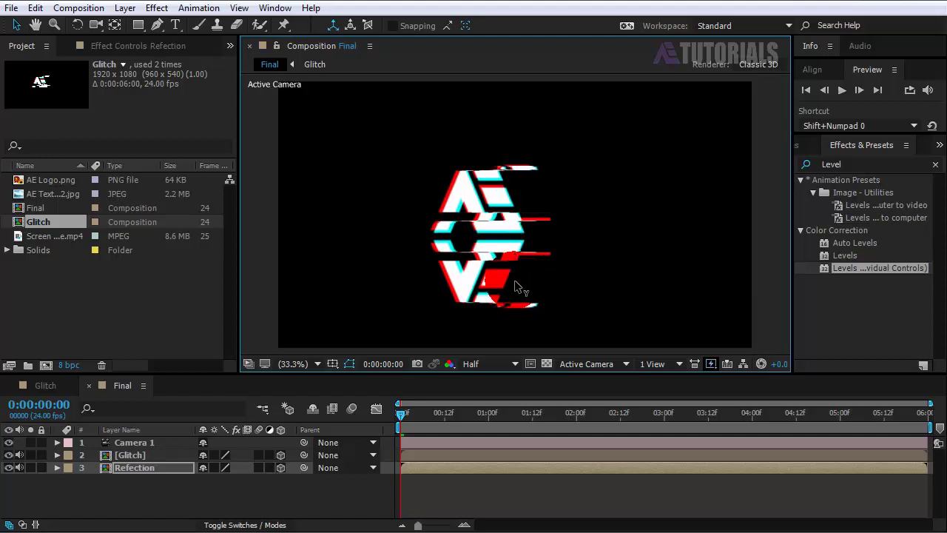
click(515, 286)
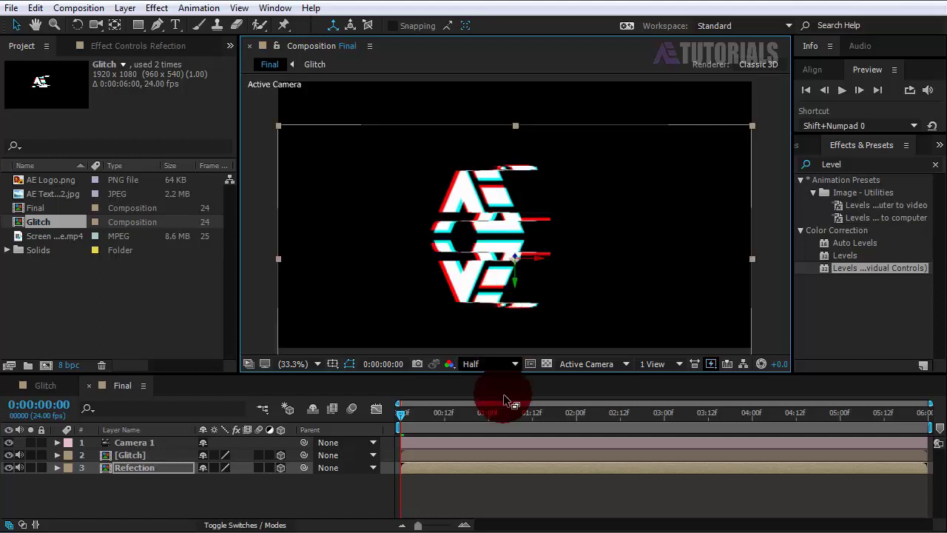
mouse_move(399, 417)
mouse_down()
mouse_move(767, 419)
mouse_move(759, 422)
mouse_up()
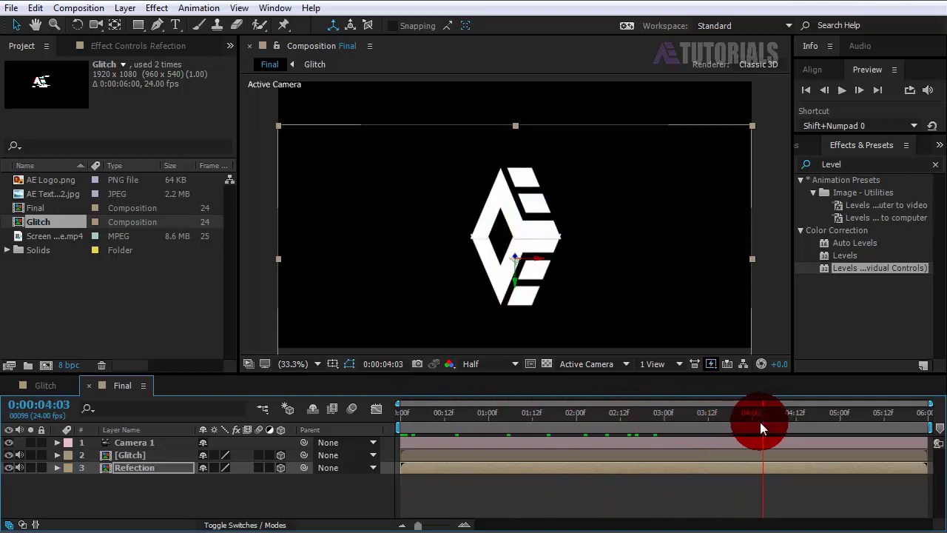
click(518, 289)
drag(518, 290, 515, 295)
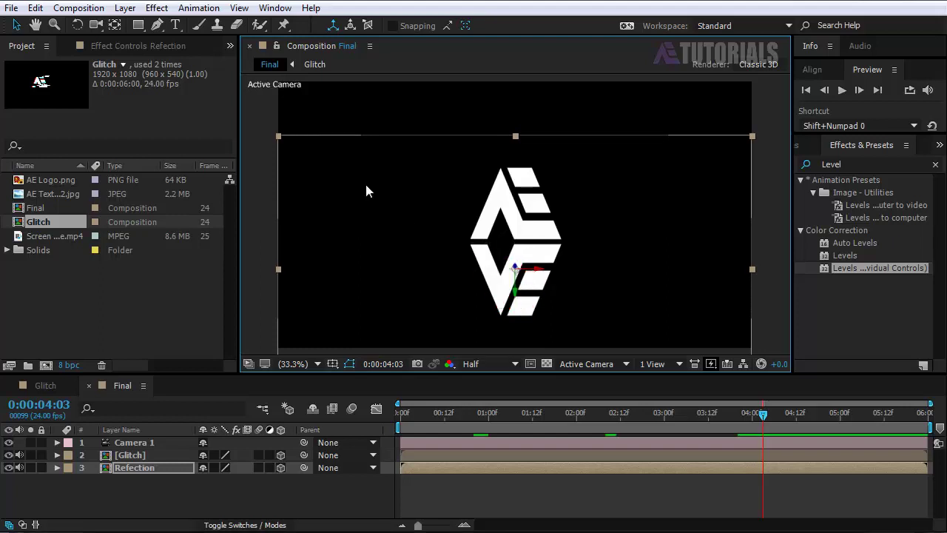
- Add Fast Blur to Refection with Blur Dimensions set to Vertical and Blurriness 50
click(121, 25)
click(154, 11)
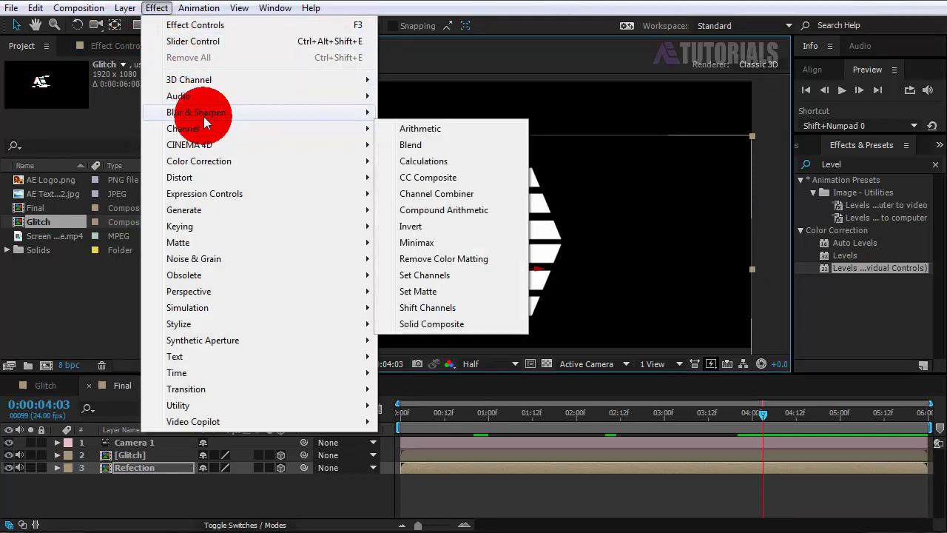
mouse_move(205, 114)
click(426, 275)
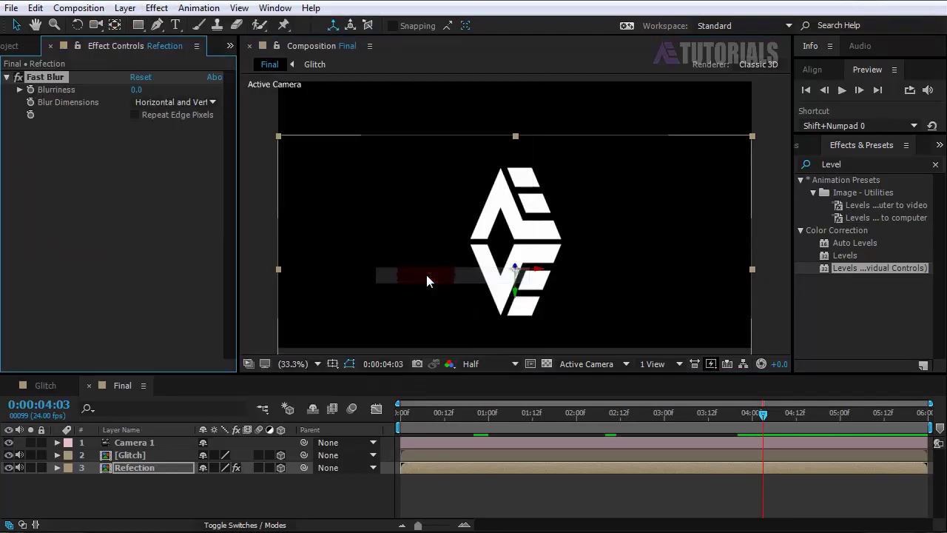
click(145, 101)
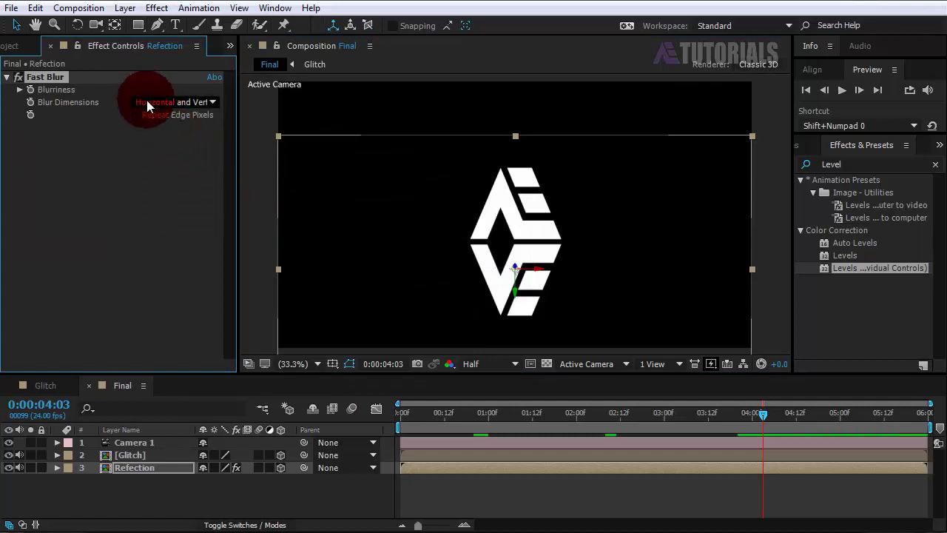
click(166, 151)
drag(136, 89, 177, 91)
click(141, 91)
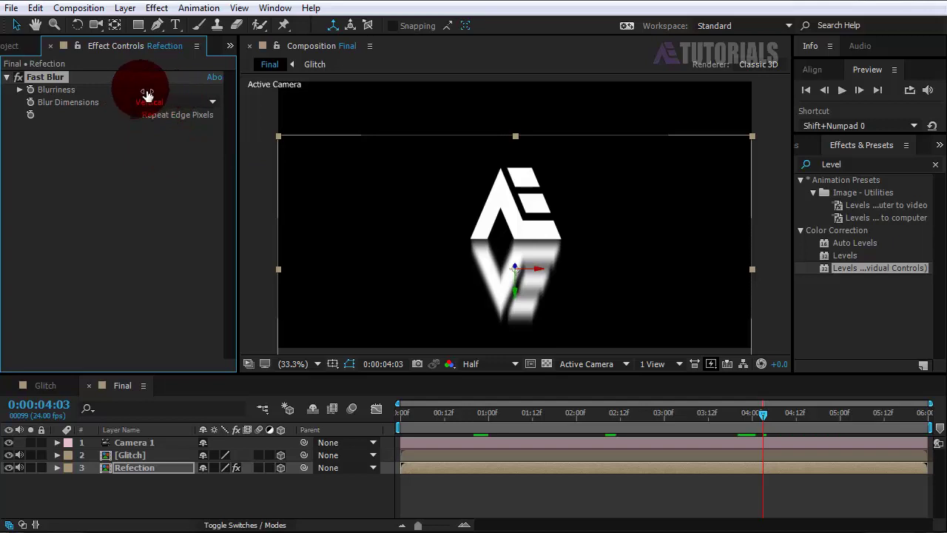
text(50)
key(Return)
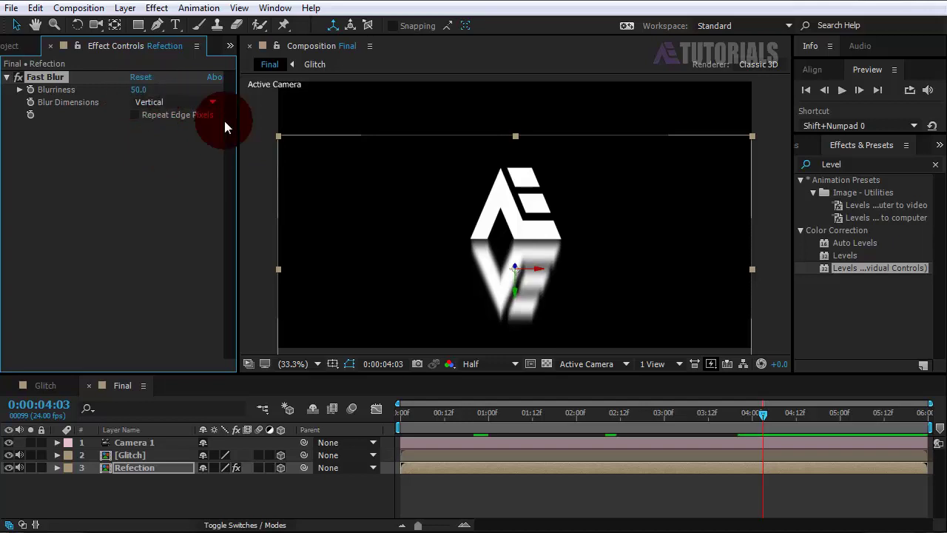
- Add AE Texture 2.jpg to Final, switch it to 3D, and rotate it flat as a floor
click(23, 46)
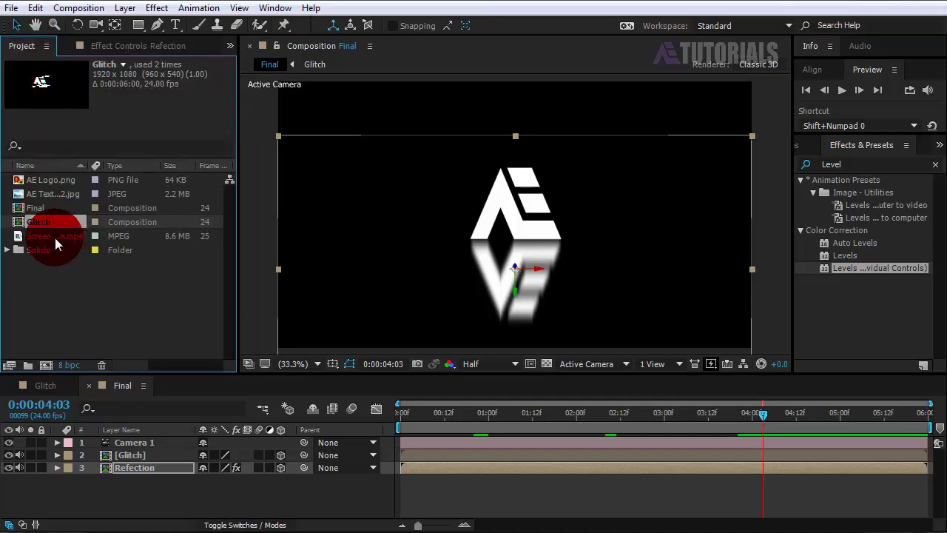
click(40, 194)
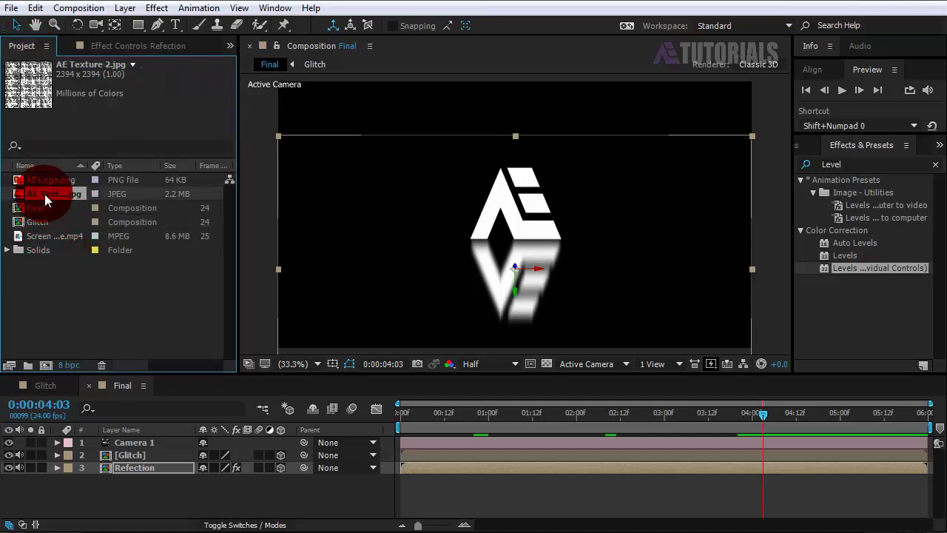
drag(45, 193, 108, 449)
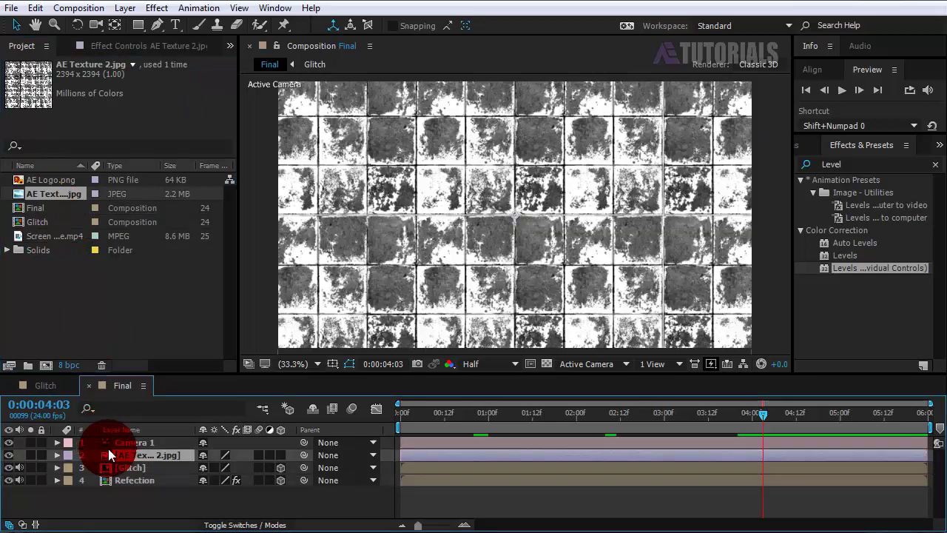
click(281, 455)
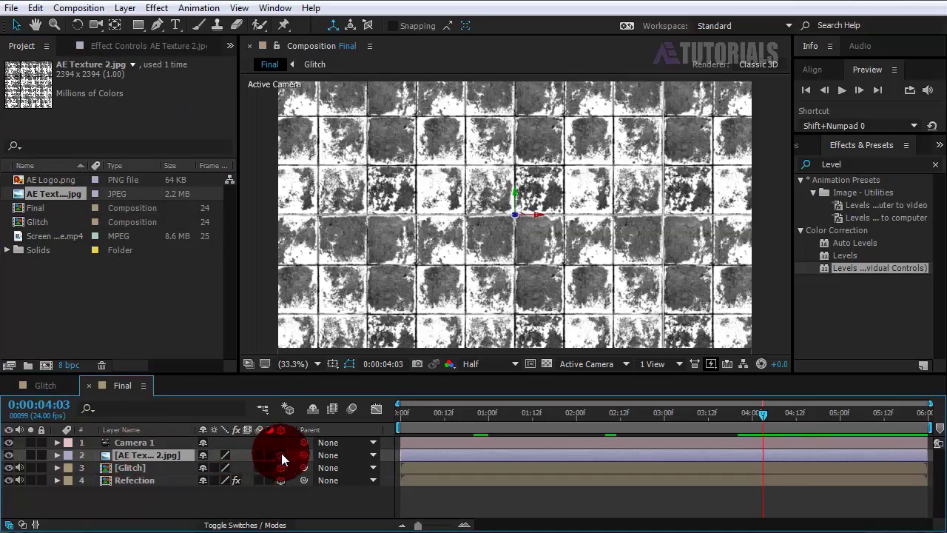
click(77, 25)
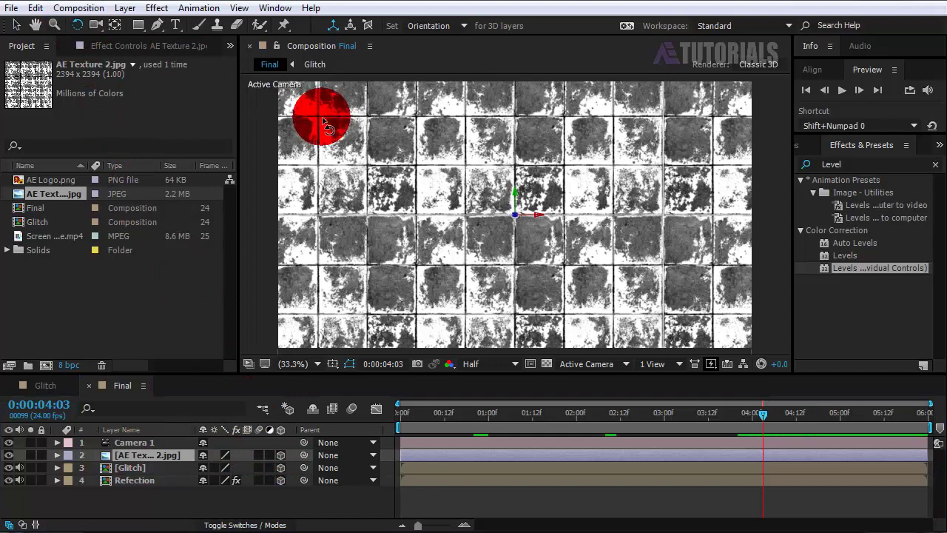
drag(551, 222, 516, 219)
key(v)
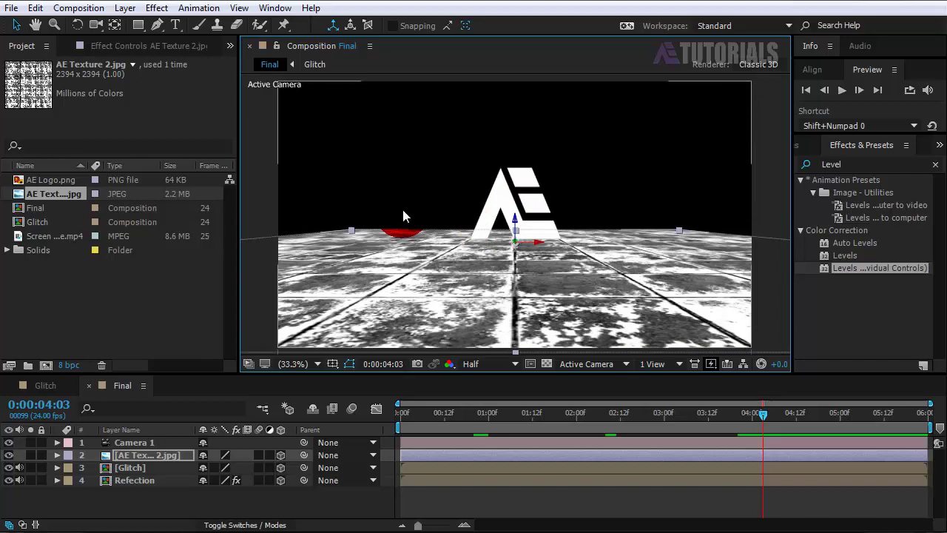
- Pre-compose the texture layer as AE Texture, moving all attributes, and enable Collapse Transformations
right_click(151, 453)
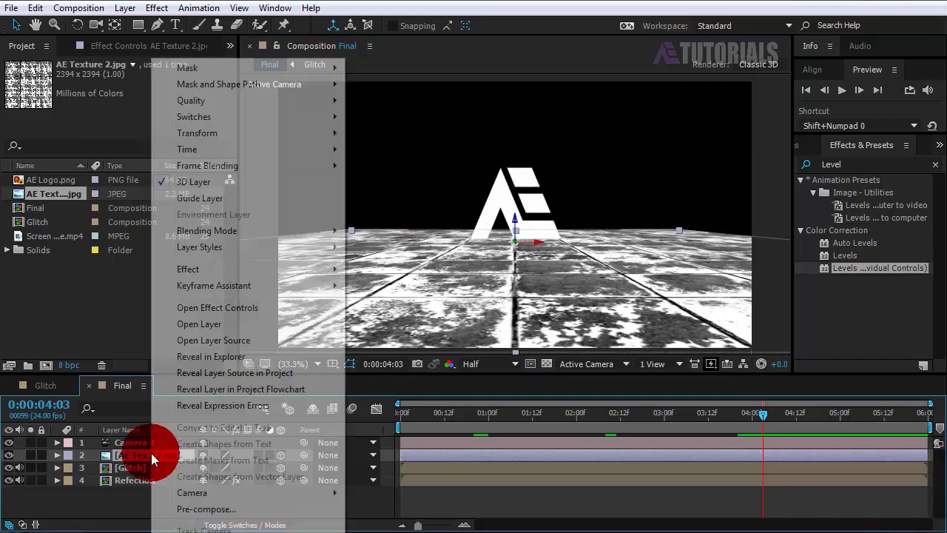
click(185, 510)
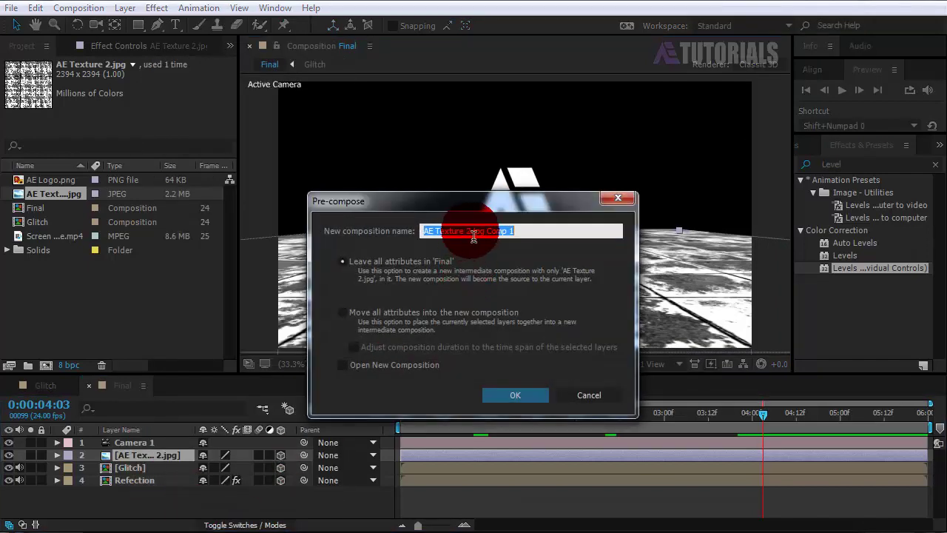
drag(466, 231, 520, 232)
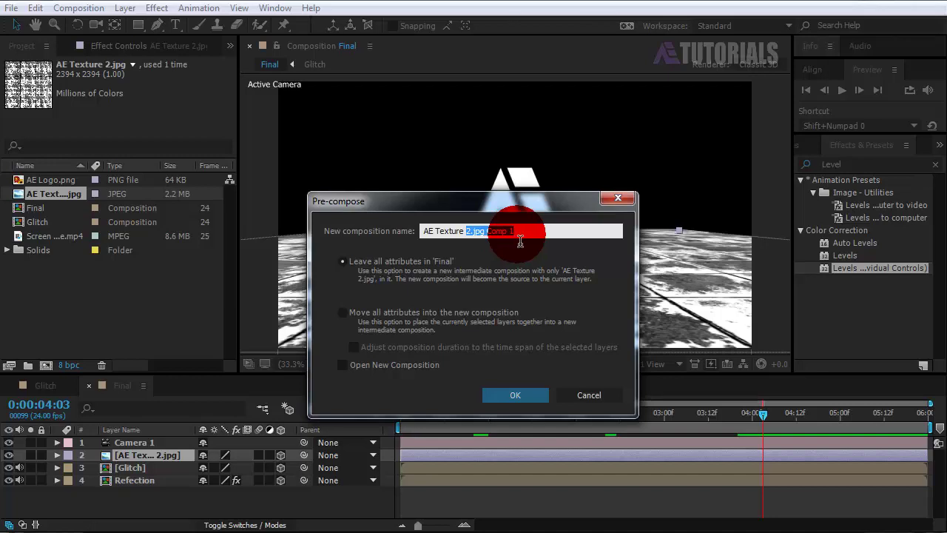
key(BackSpace)
click(342, 312)
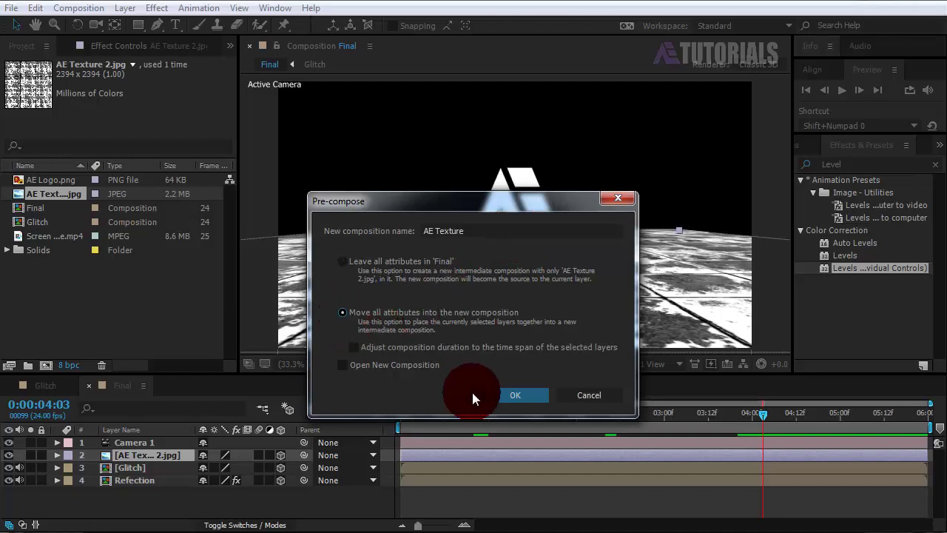
click(491, 396)
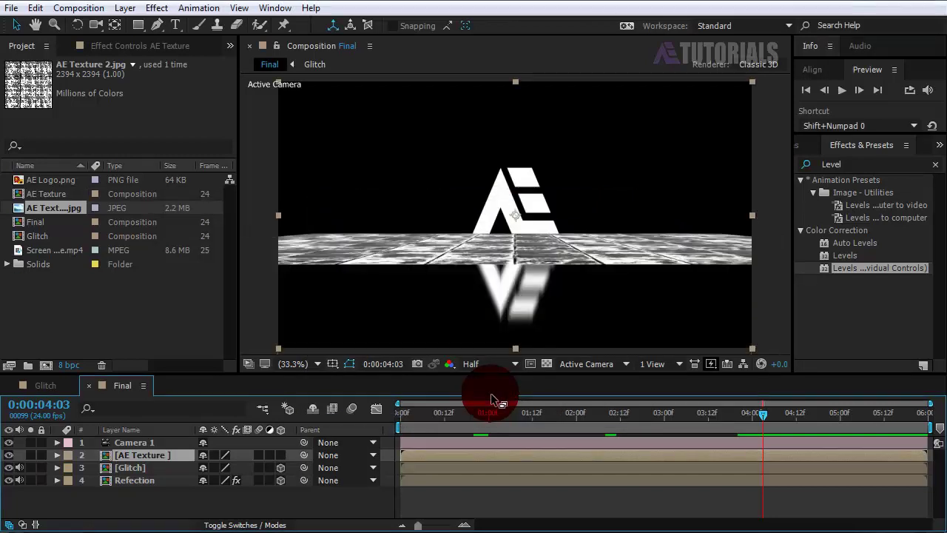
click(213, 456)
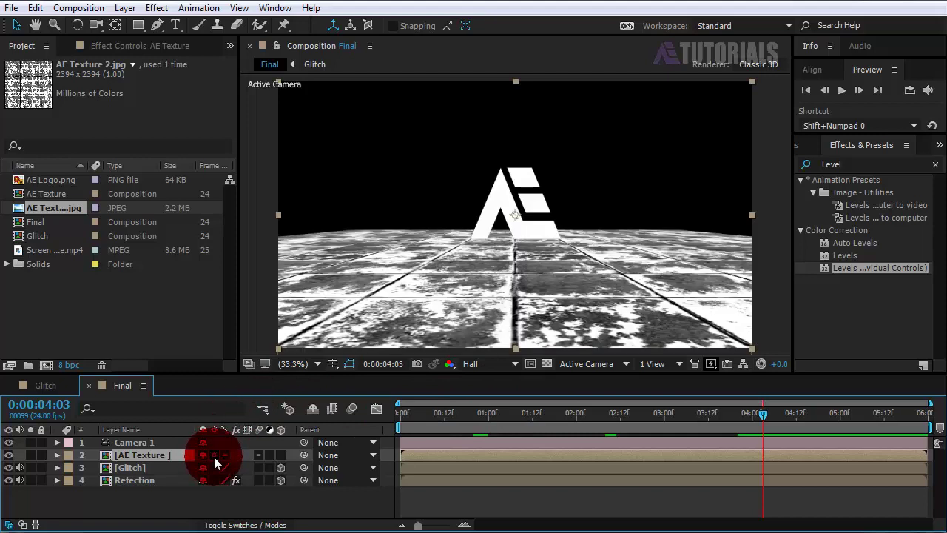
- Inside the AE Texture precomp, add Brightness & Contrast to the texture with Brightness -150 and Contrast 100
double_click(148, 455)
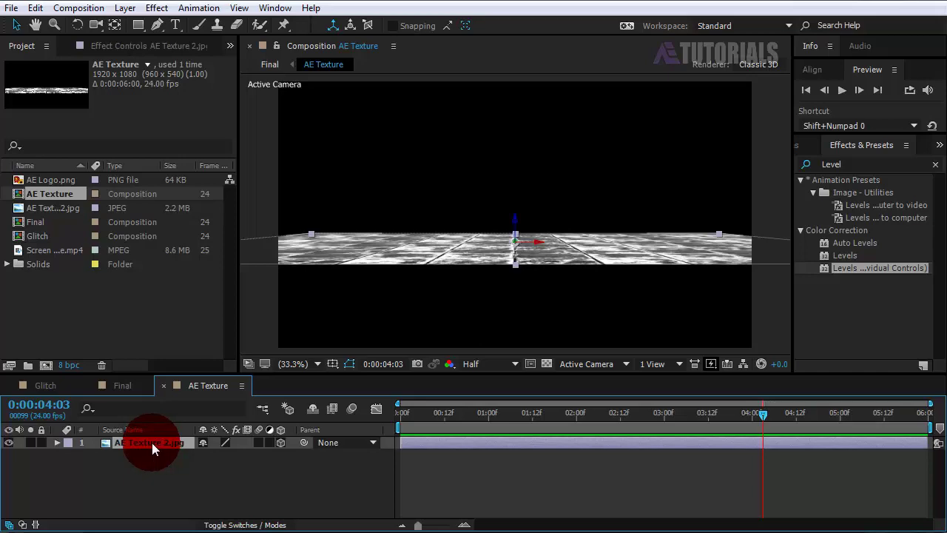
click(157, 8)
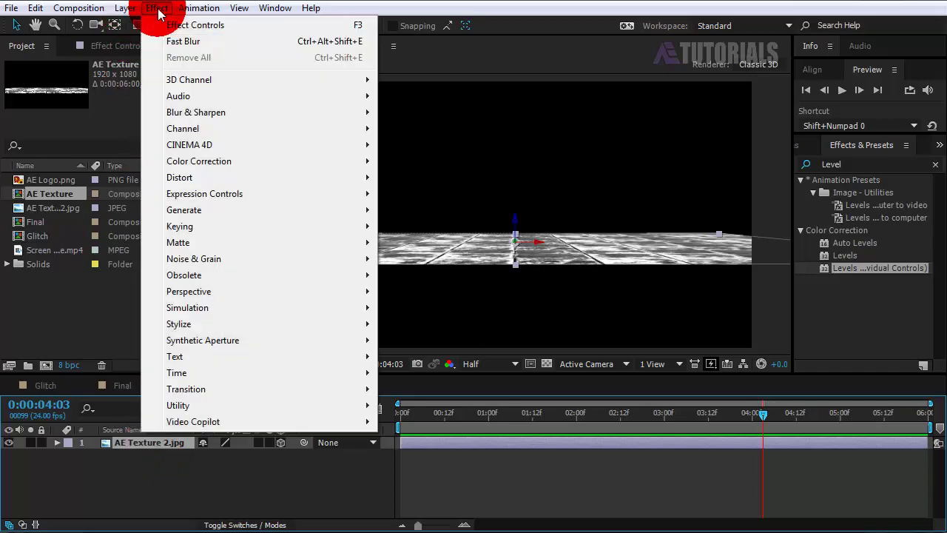
mouse_move(191, 161)
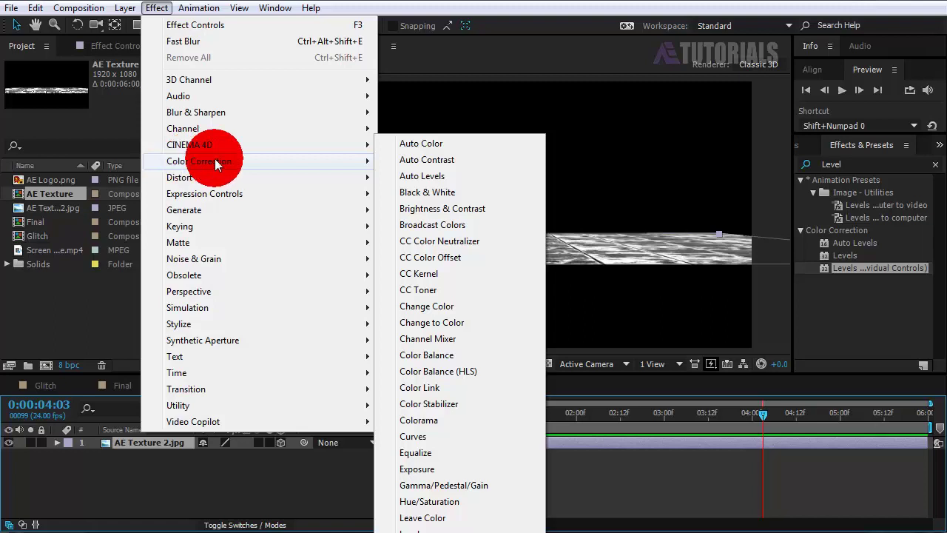
click(424, 208)
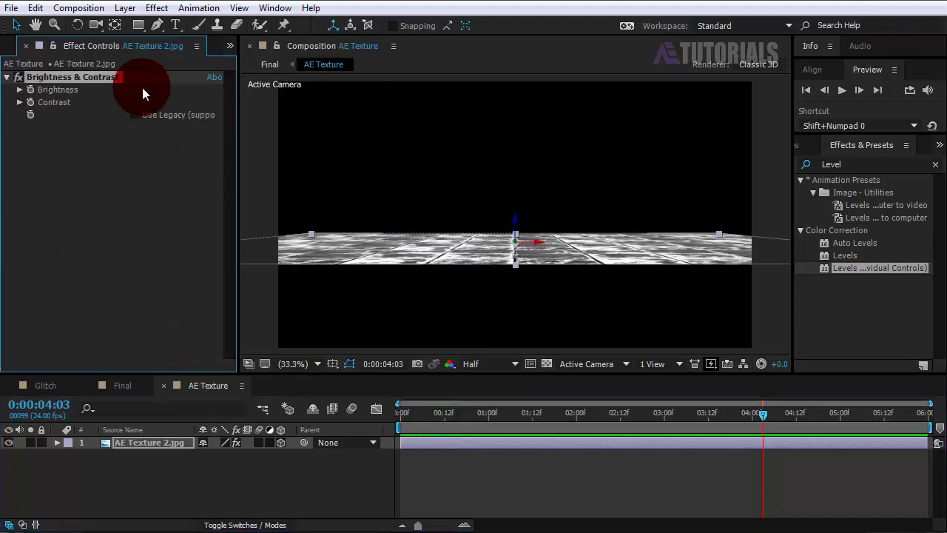
drag(142, 87, 120, 112)
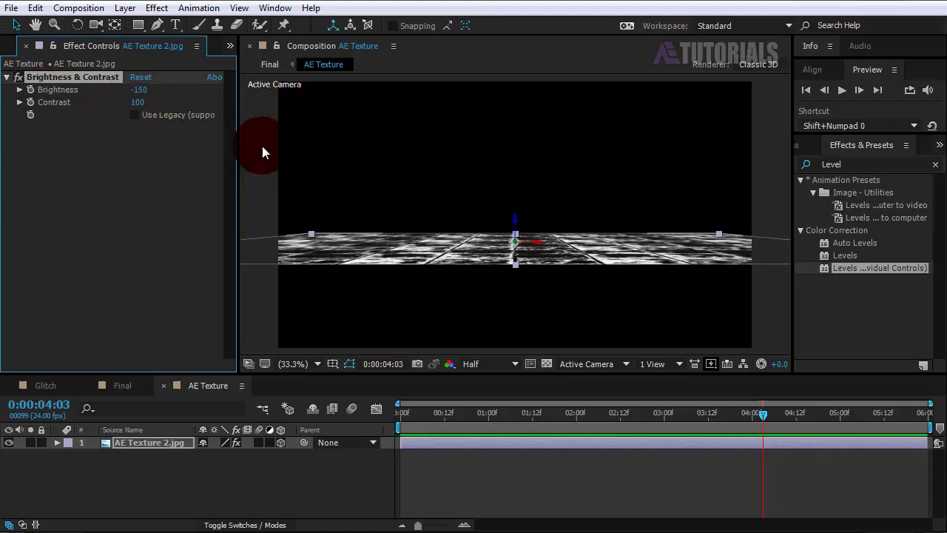
- Back in the Final comp, create a new adjustment layer and move it below Glitch
click(118, 383)
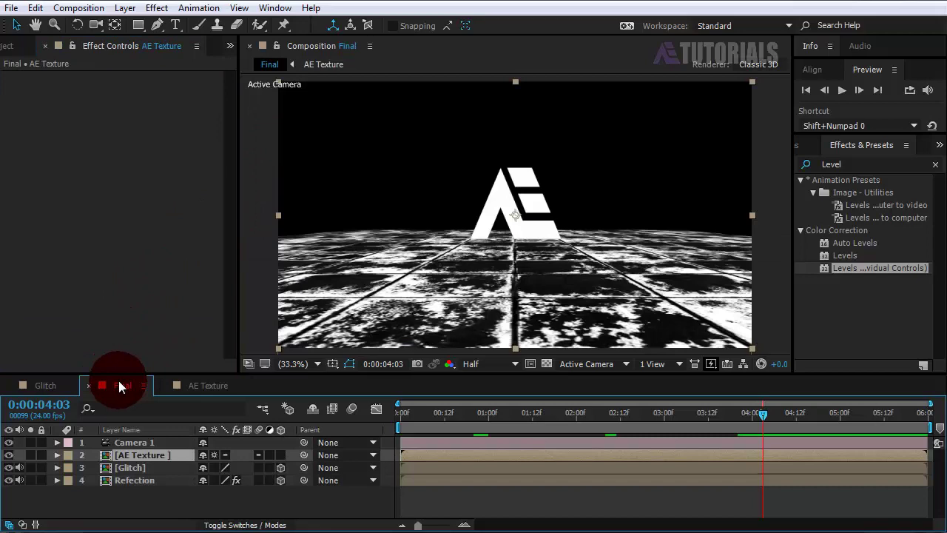
click(125, 10)
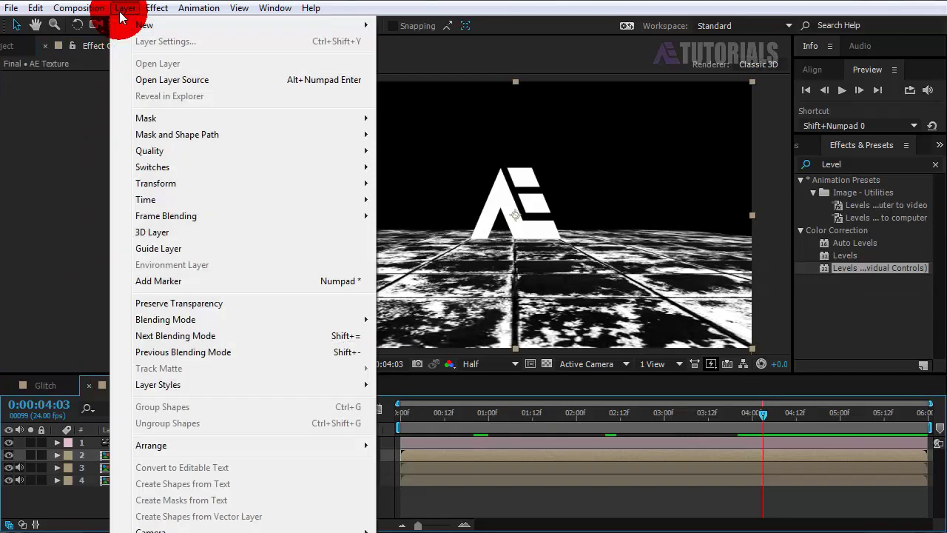
mouse_move(348, 28)
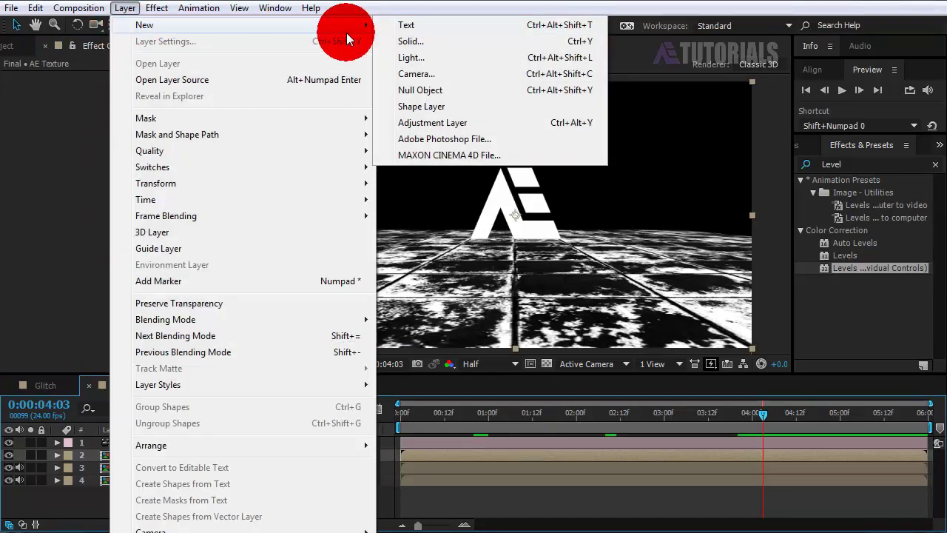
click(427, 121)
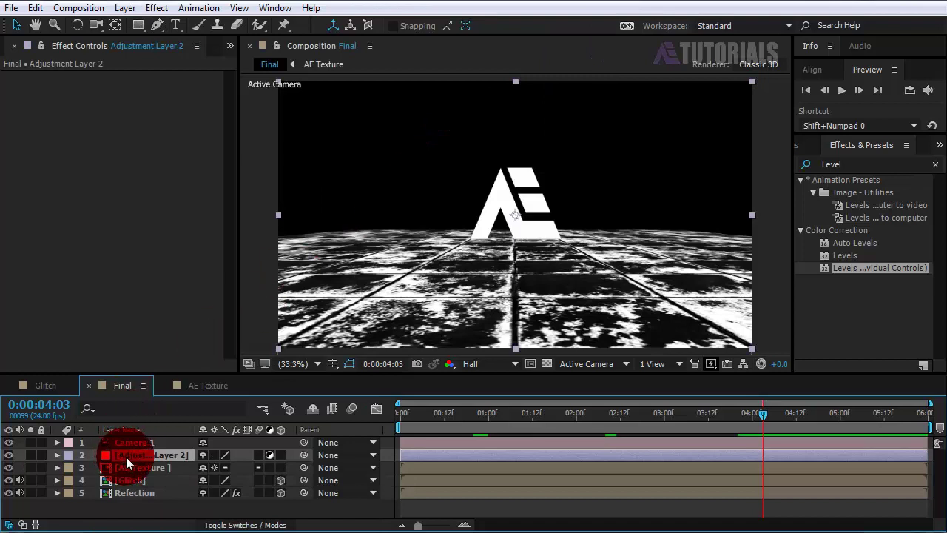
drag(126, 456, 125, 485)
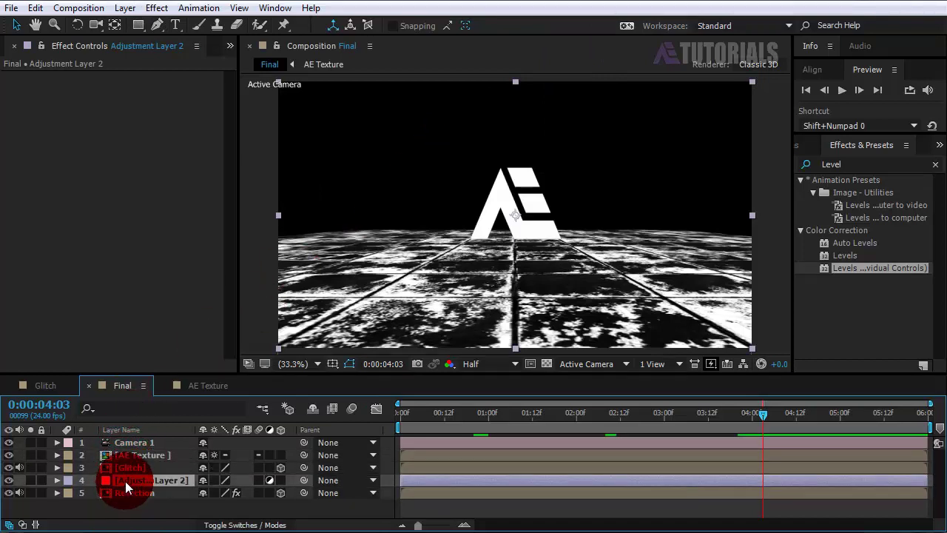
- Apply Blur & Sharpen > Compound Blur to the adjustment layer
click(154, 9)
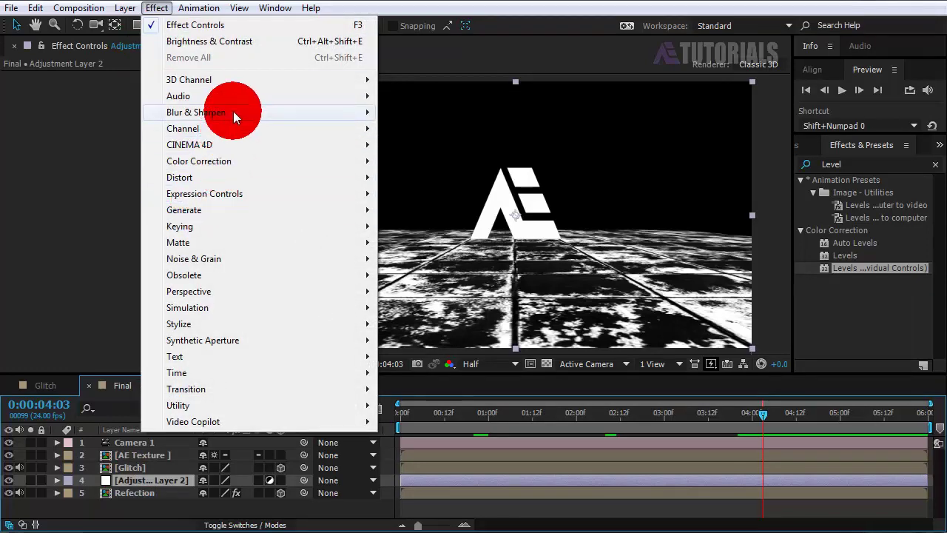
mouse_move(234, 113)
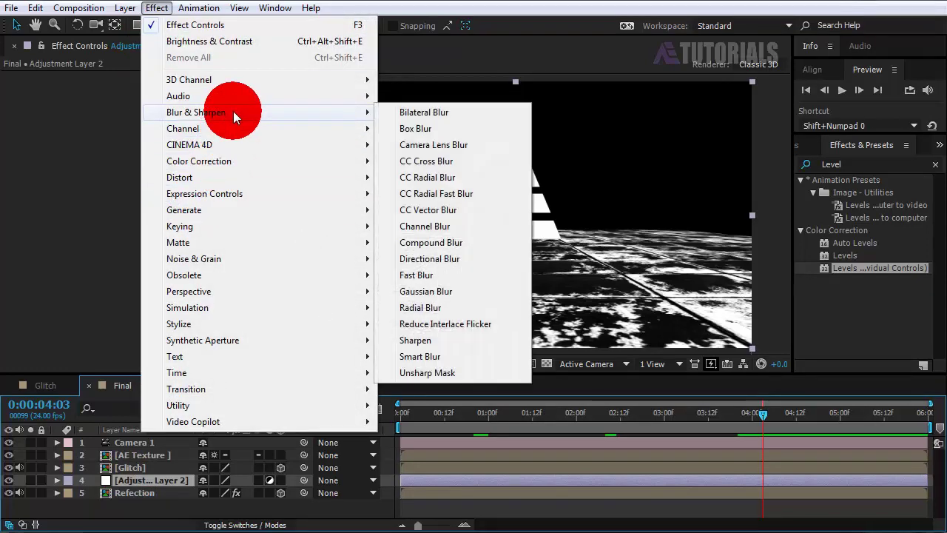
click(428, 243)
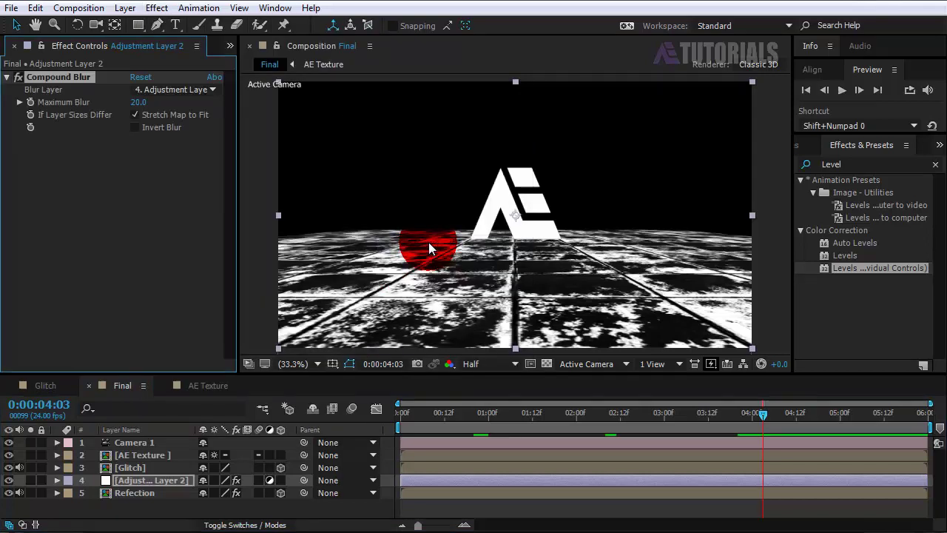
- Hide AE Texture, set Compound Blur's Blur Layer to 2. AE Texture and Maximum Blur to 40
click(9, 456)
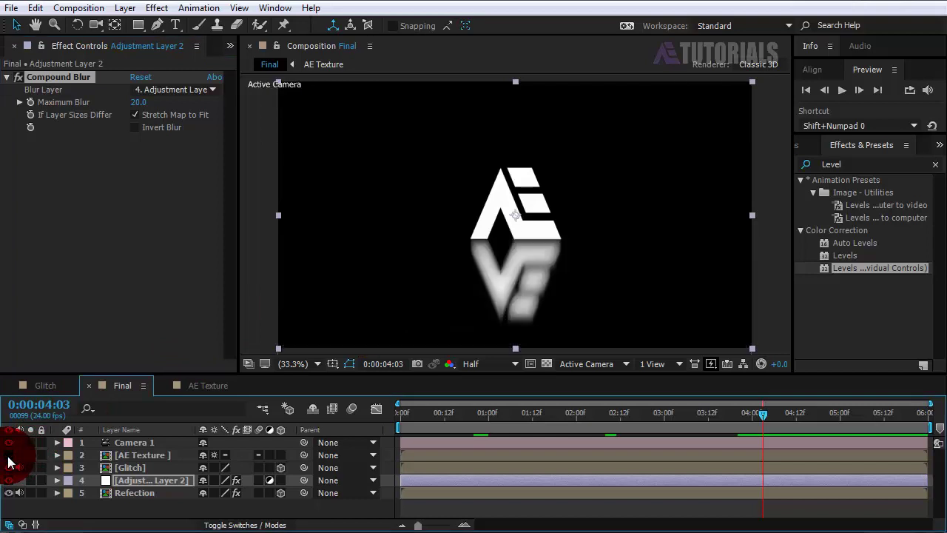
click(211, 89)
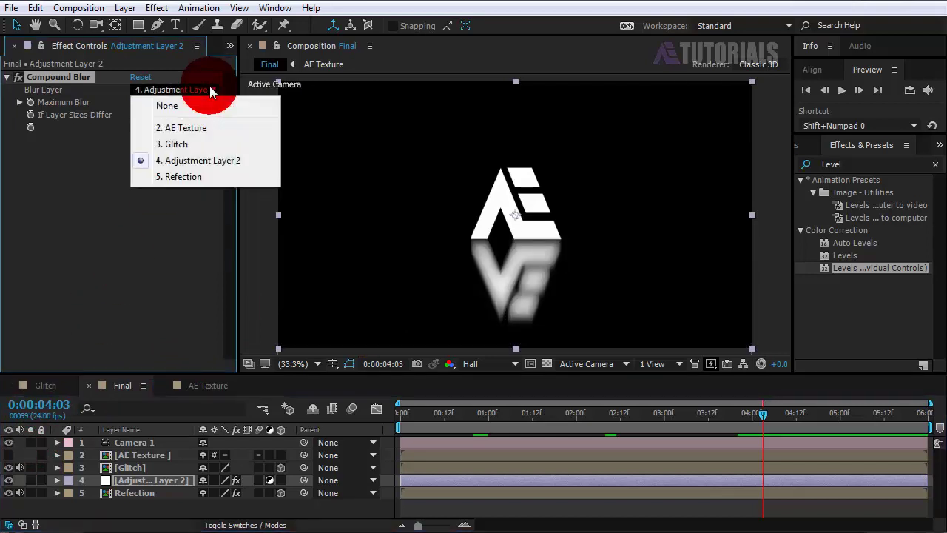
click(188, 126)
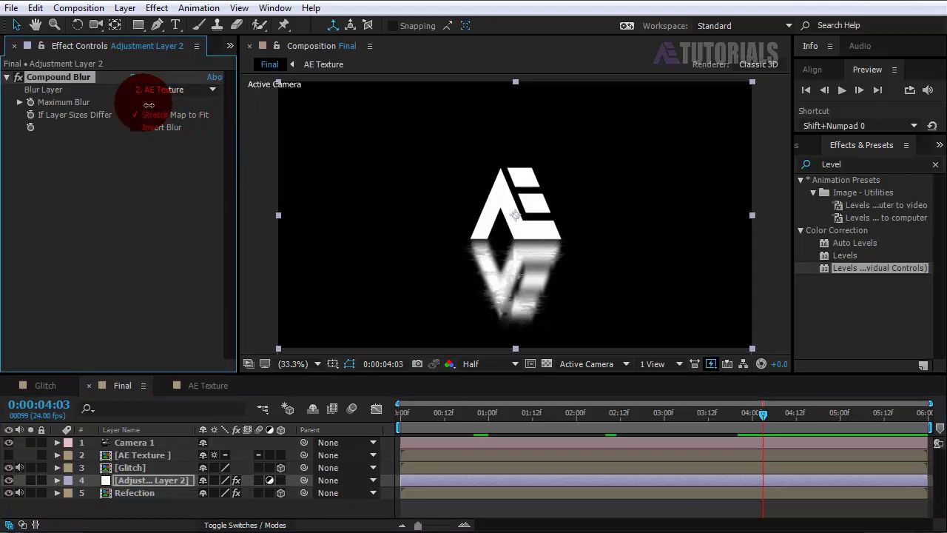
mouse_move(148, 108)
mouse_down()
mouse_move(158, 105)
mouse_move(146, 104)
mouse_up()
text(4)
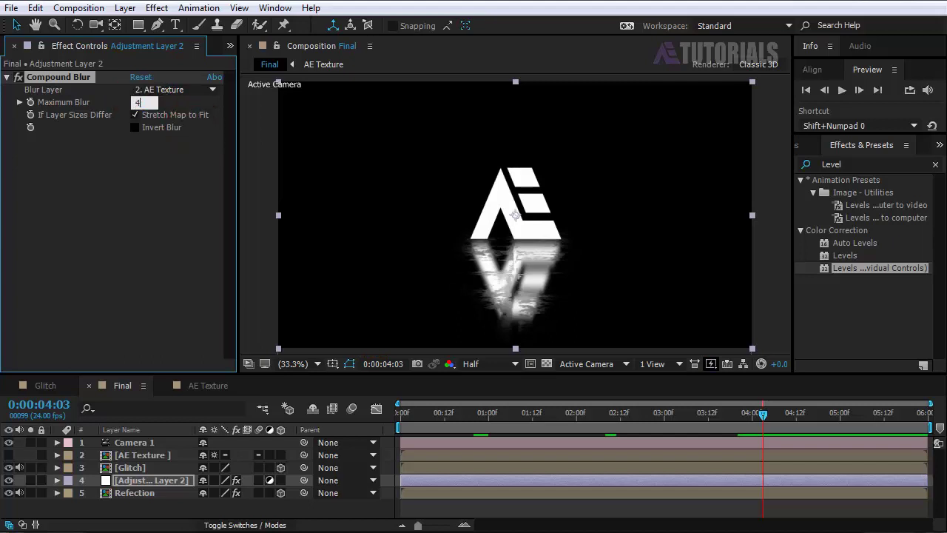
text(0)
click(197, 135)
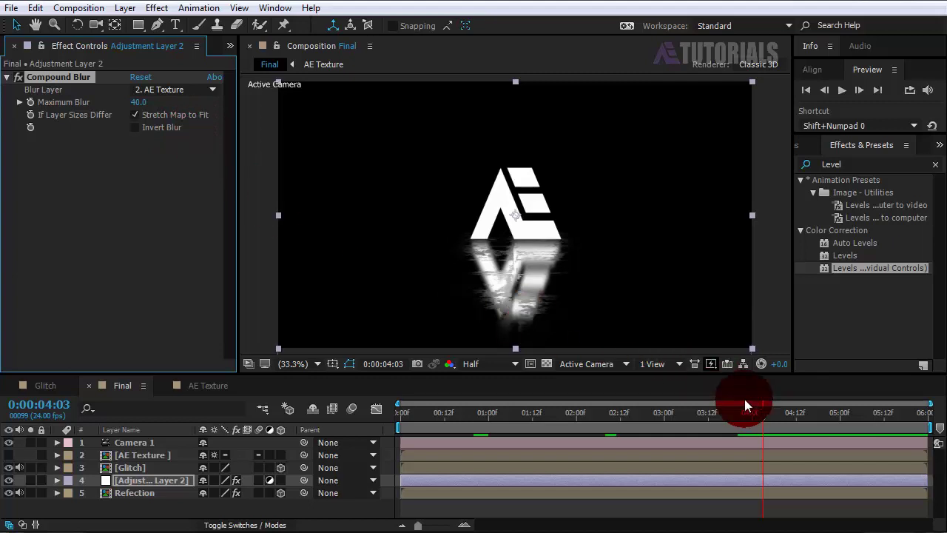
drag(763, 415, 128, 34)
- Create a new solid named BG and drag it to the bottom of the layer stack
click(125, 8)
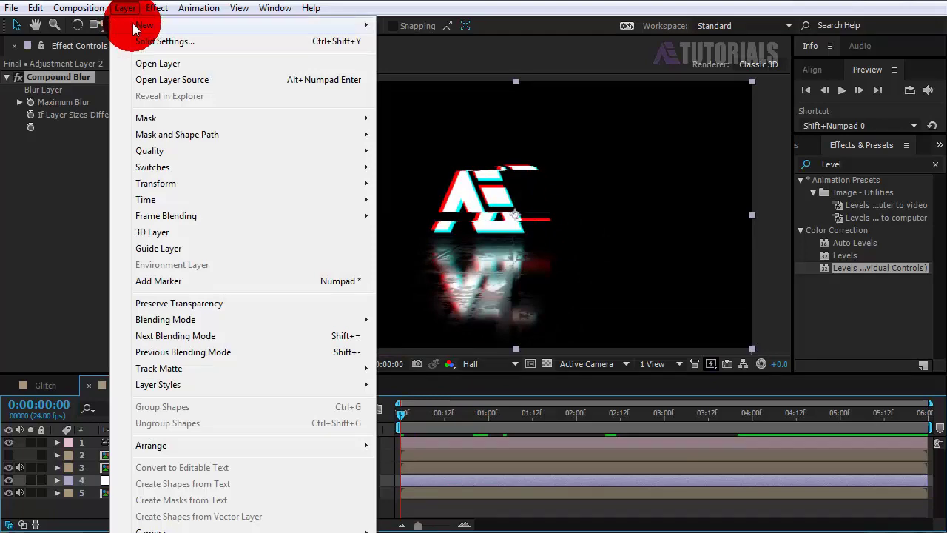
mouse_move(363, 26)
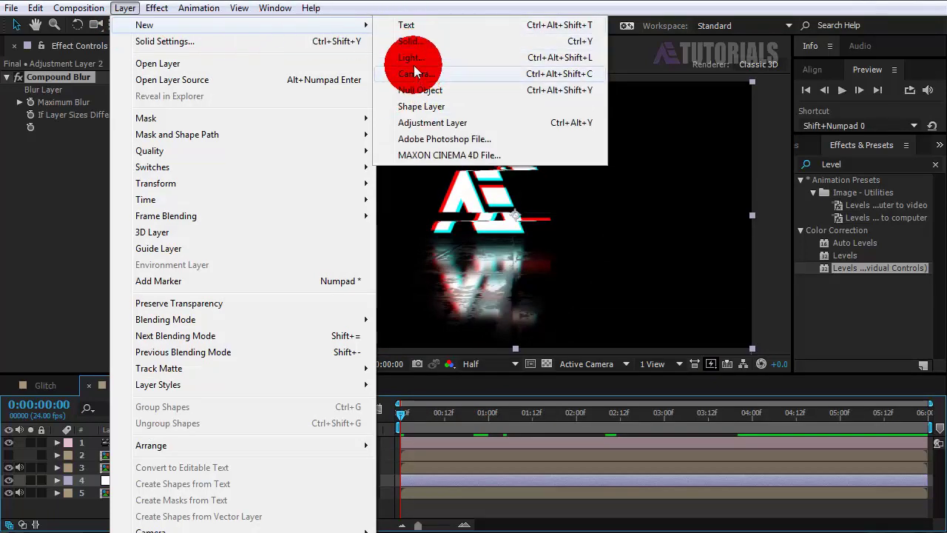
click(415, 44)
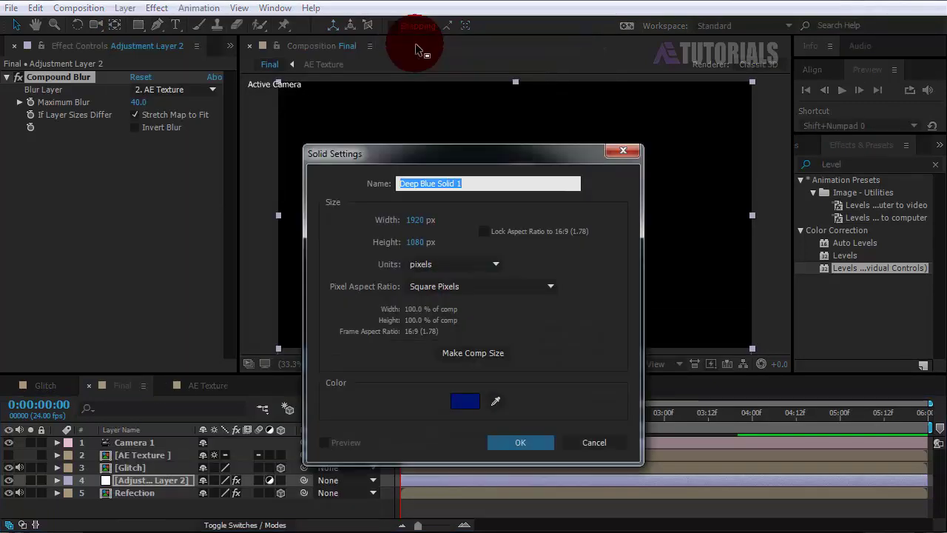
text(BG)
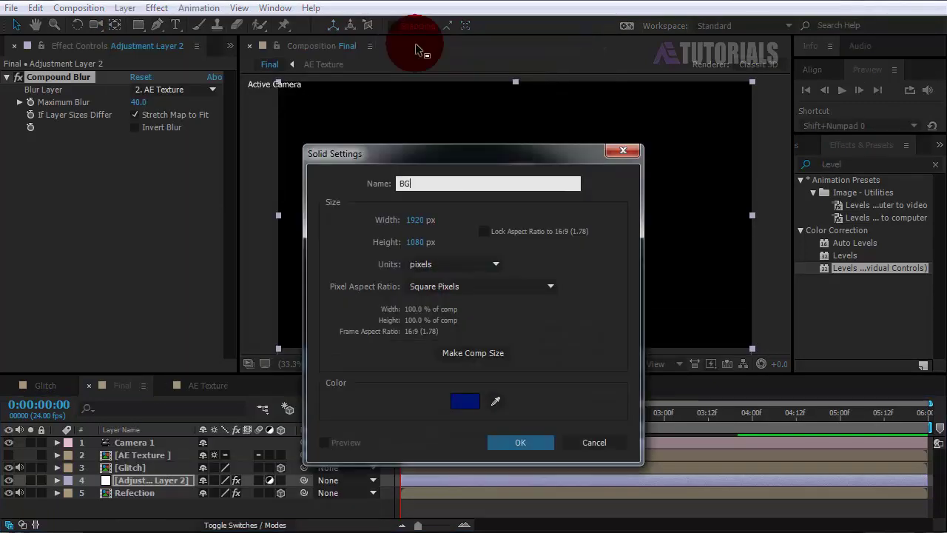
click(515, 446)
click(130, 478)
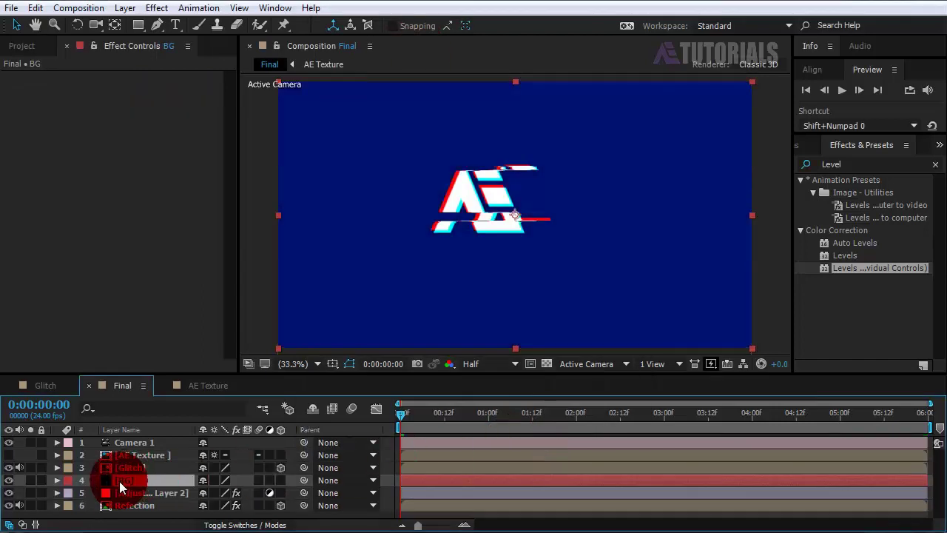
drag(119, 481, 121, 512)
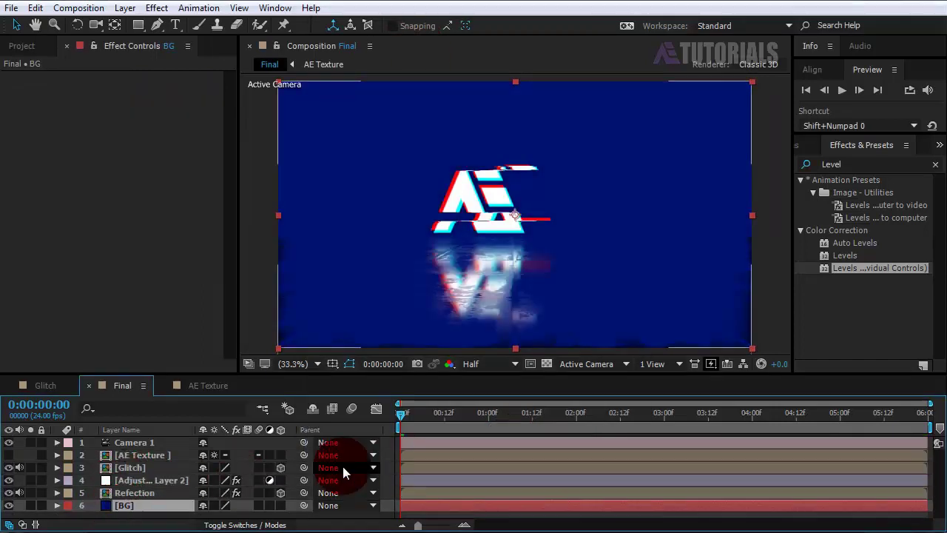
- Apply Gradient Ramp from an Effects & Presets search for 'ramp' to BG and make it radial
click(831, 164)
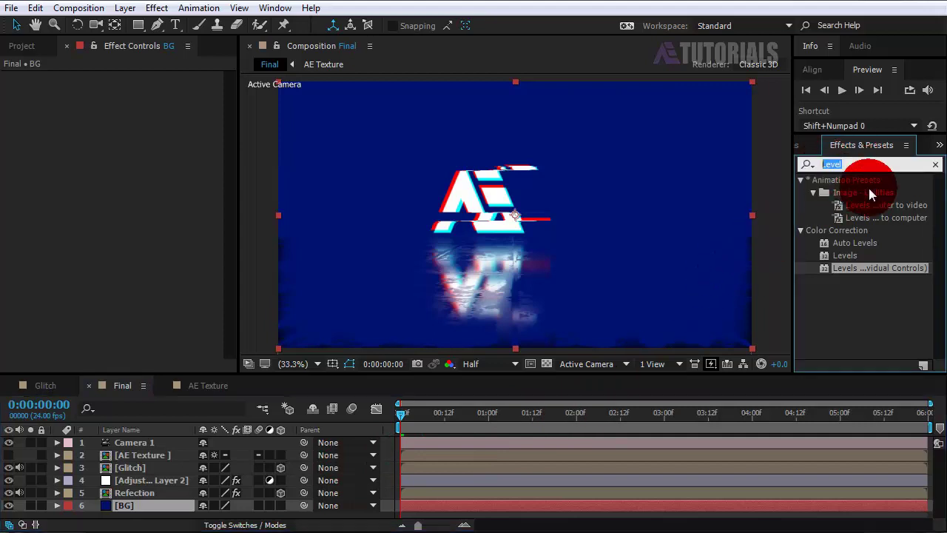
text(ramp)
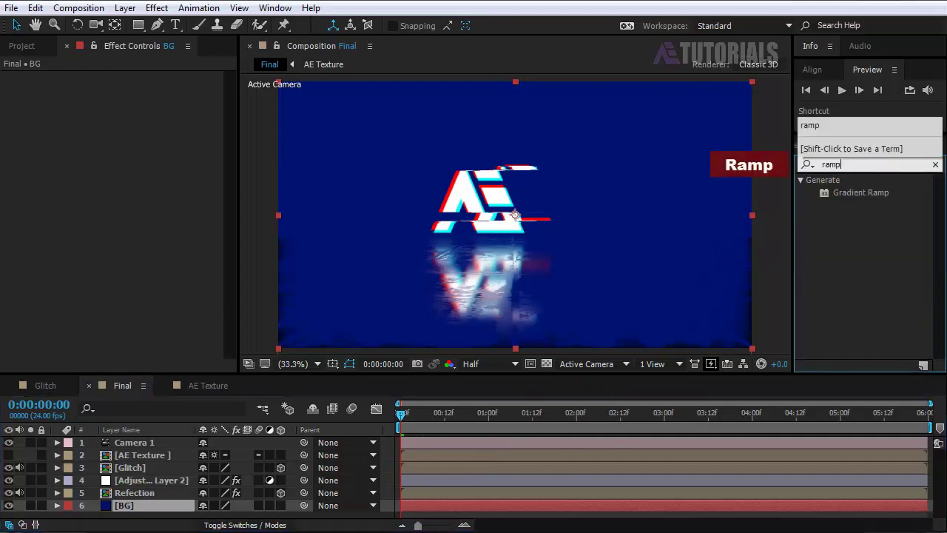
drag(849, 190, 144, 503)
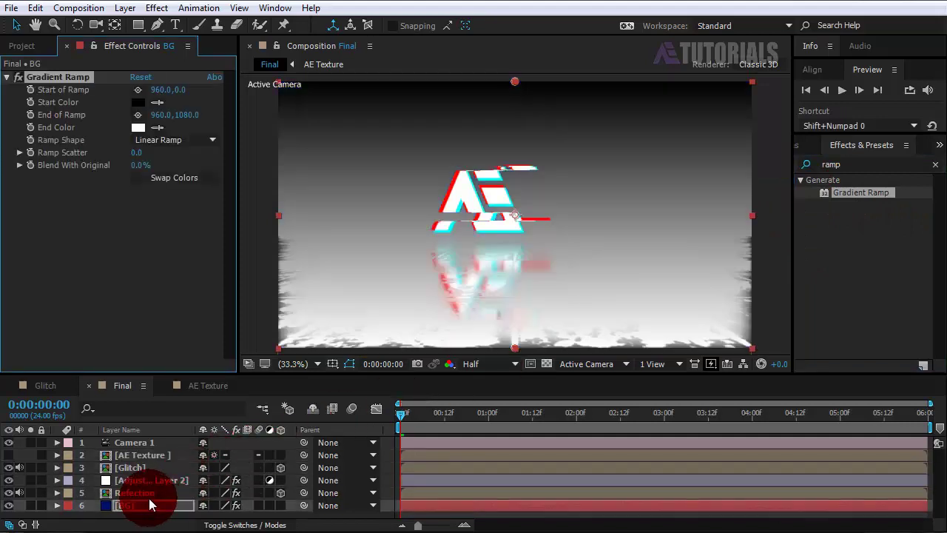
click(198, 139)
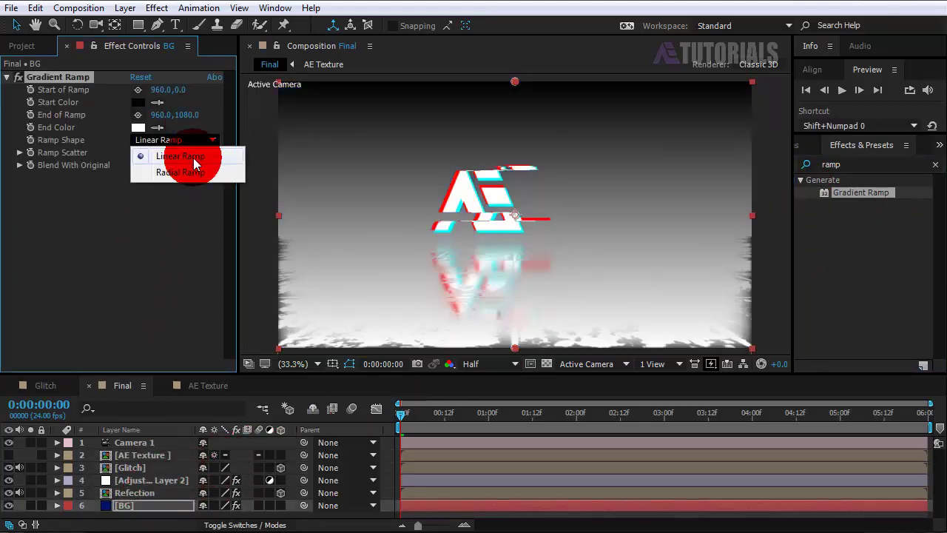
click(184, 171)
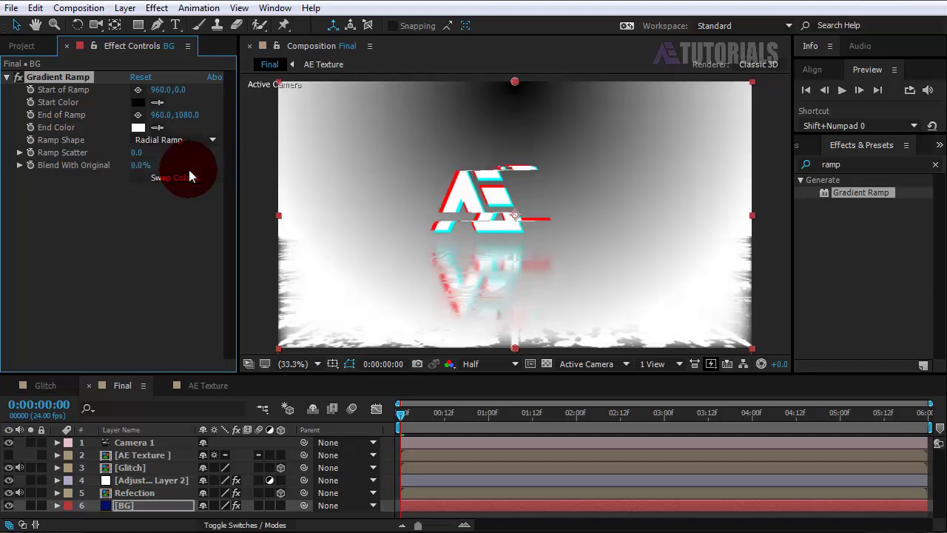
- Set the ramp's End Color to black and its Start Color to dark blue 041846
click(157, 127)
click(140, 108)
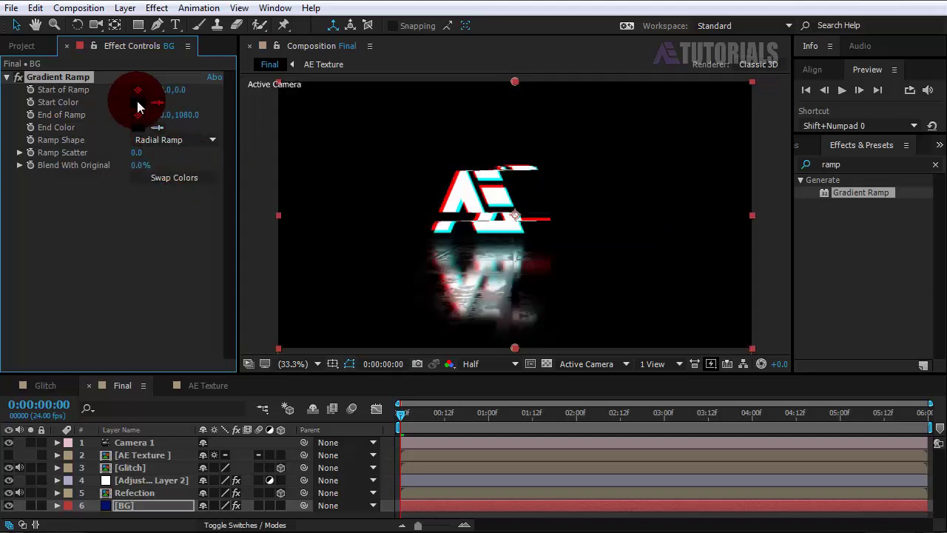
click(140, 102)
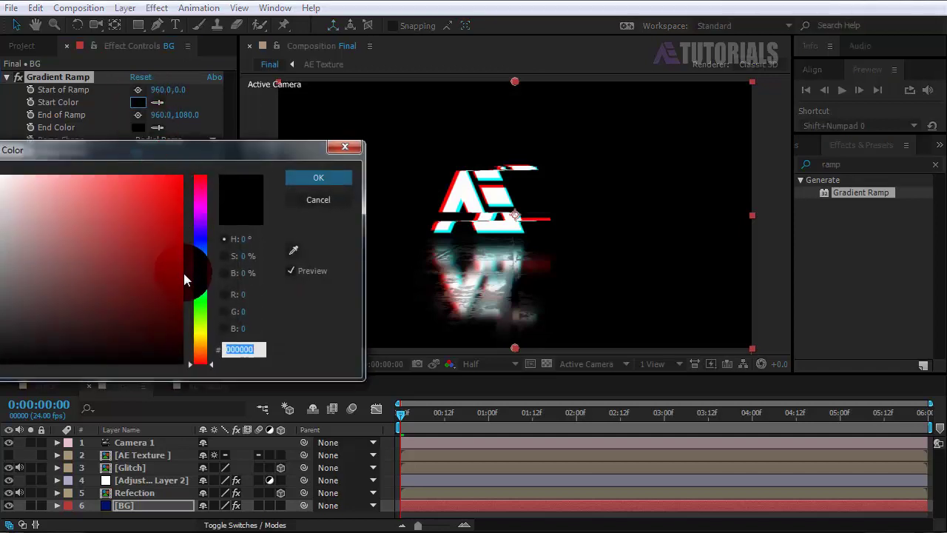
click(198, 249)
mouse_move(186, 263)
mouse_down()
mouse_move(177, 254)
mouse_move(178, 318)
mouse_up()
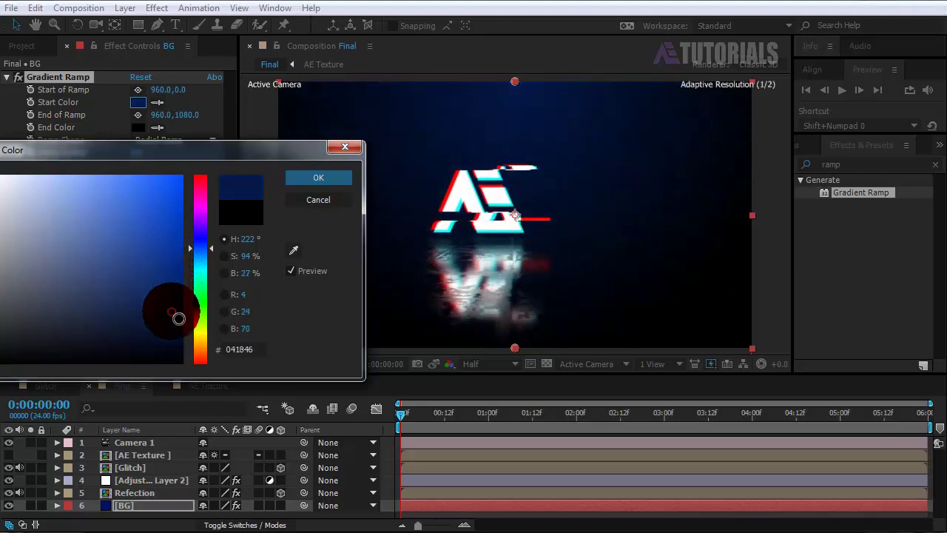
click(308, 178)
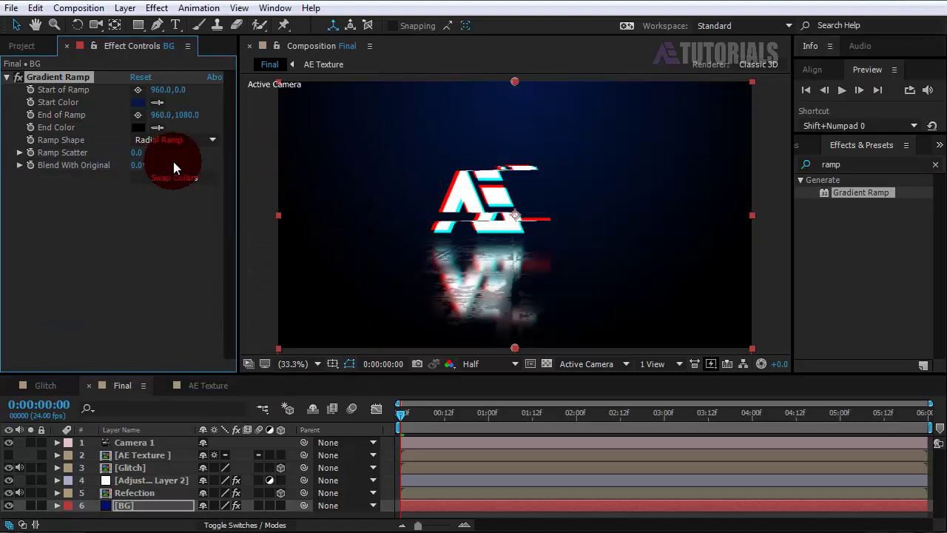
- Set Ramp Scatter to 50 and deselect the effect
click(137, 153)
text(50)
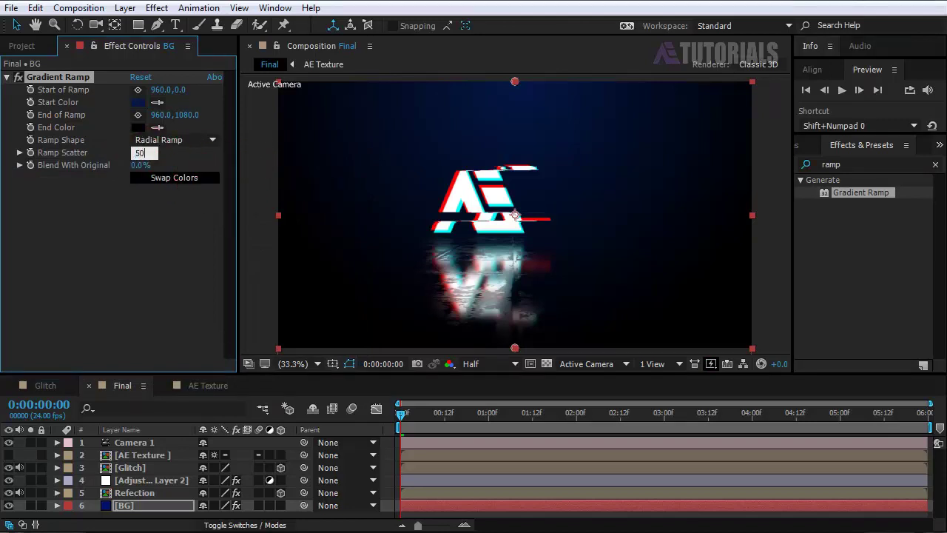
key(Return)
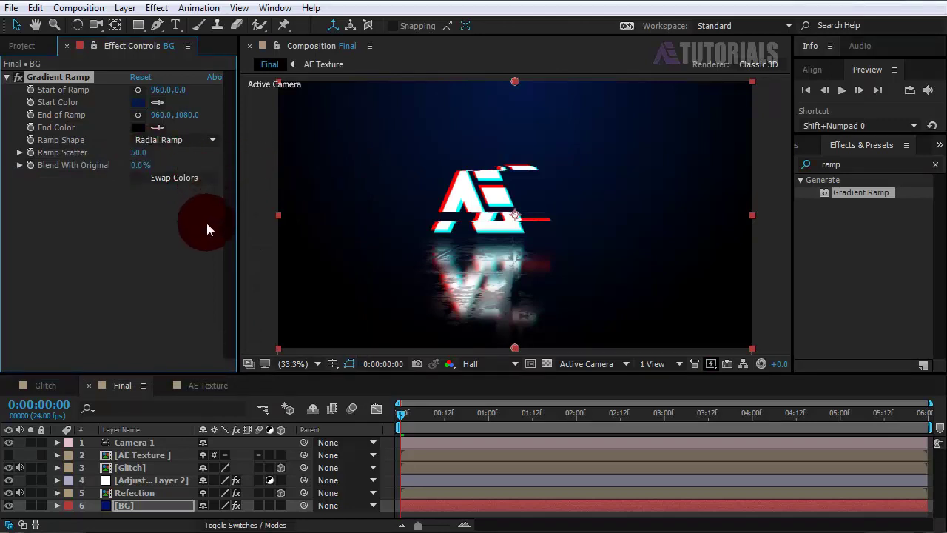
click(198, 245)
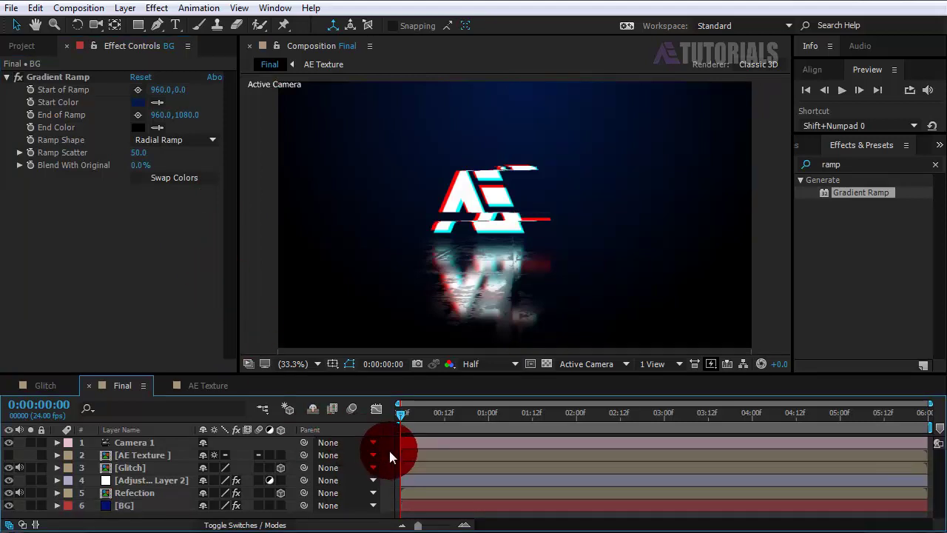
- Enlarge the composition viewer and play the Final comp animation
drag(419, 376, 420, 409)
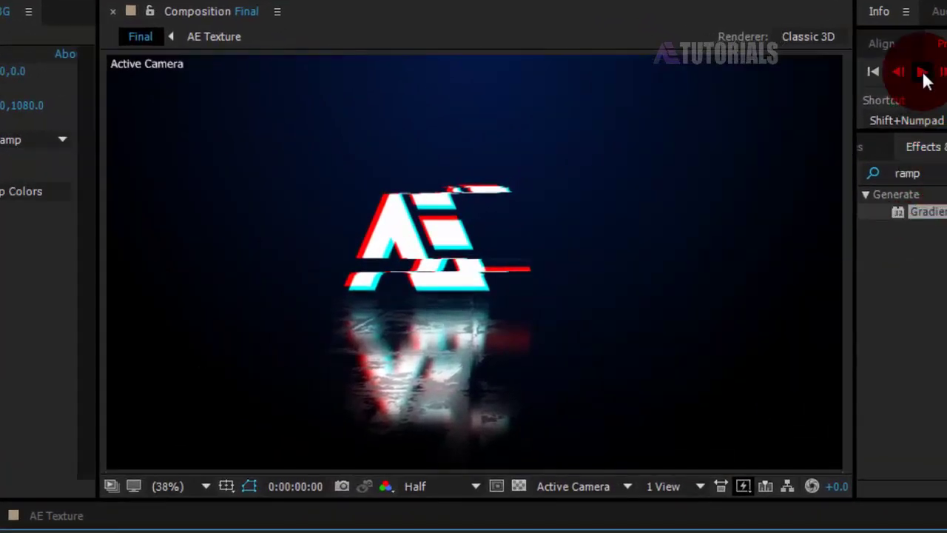
click(924, 74)
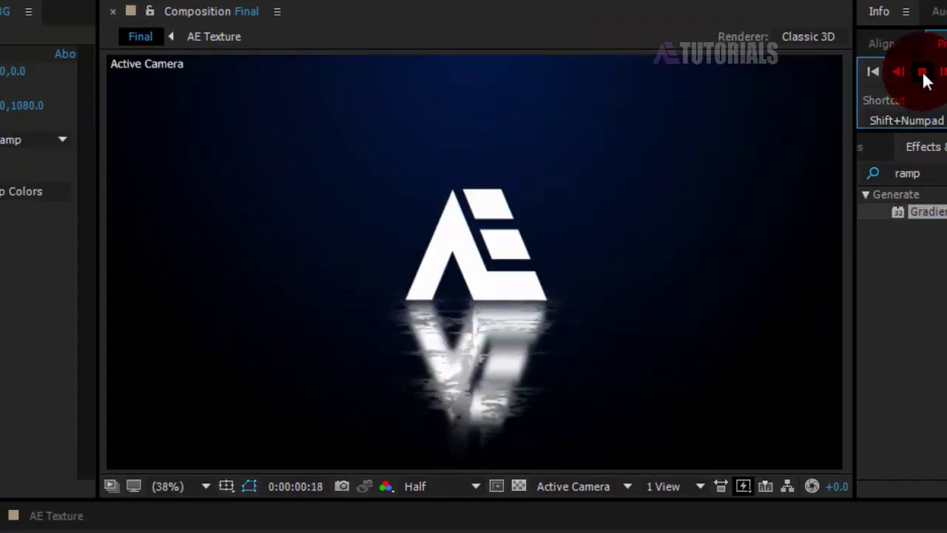